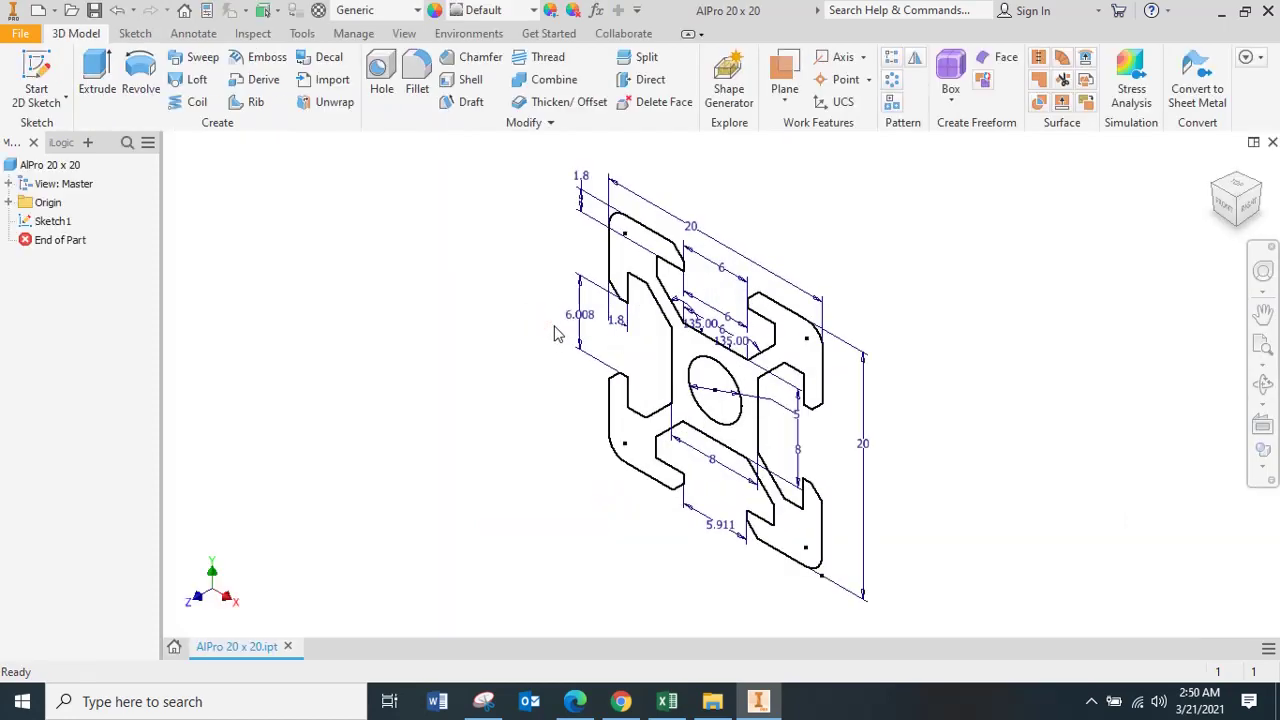
- Extrude the aluminium profile sketch in the flipped direction, defining the distance as Panjang=50
{"action": "key", "text": "e"}
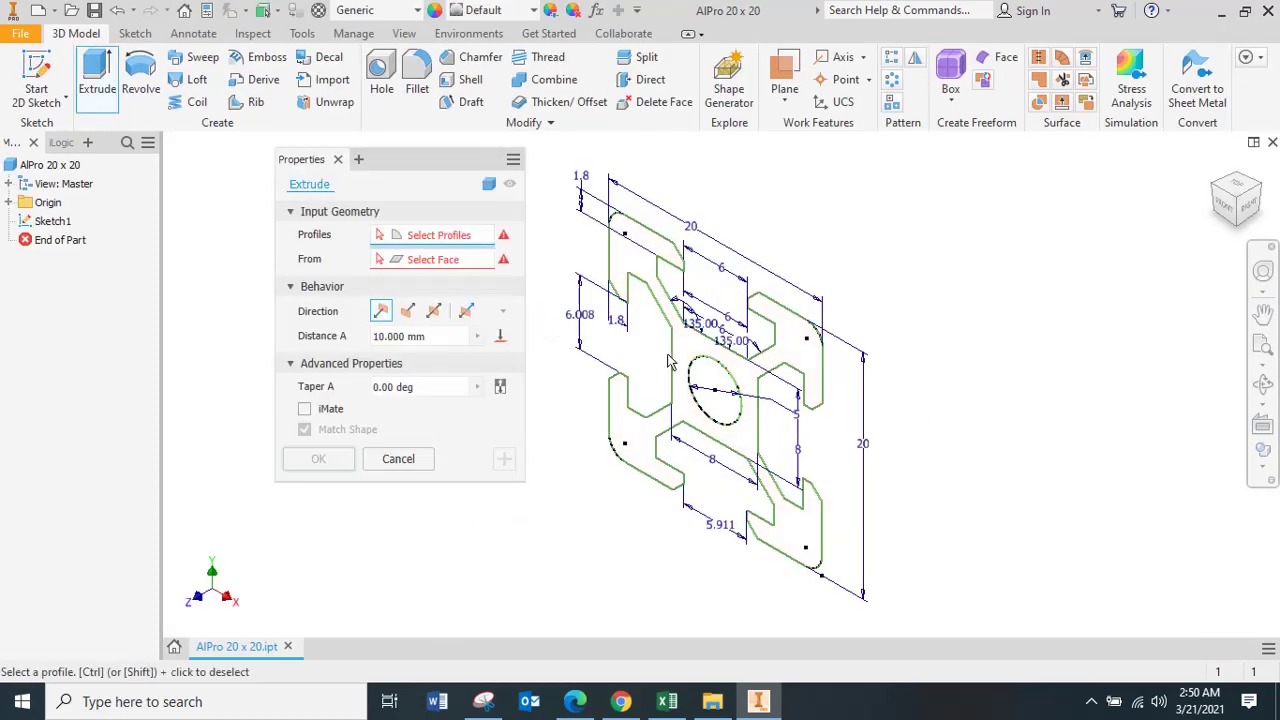
{"action": "left_click", "coordinate": [745, 383]}
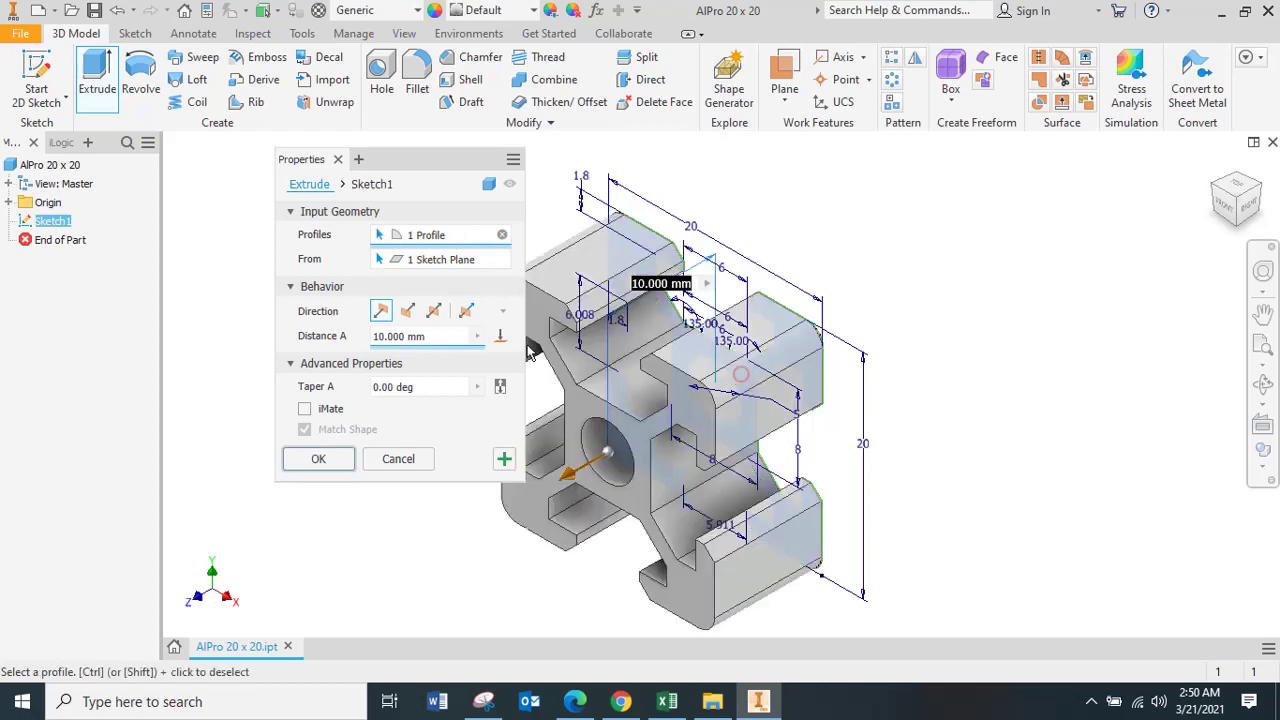
{"action": "left_click", "coordinate": [407, 311]}
{"action": "left_click", "coordinate": [430, 335]}
{"action": "type", "text": "Panjang="}
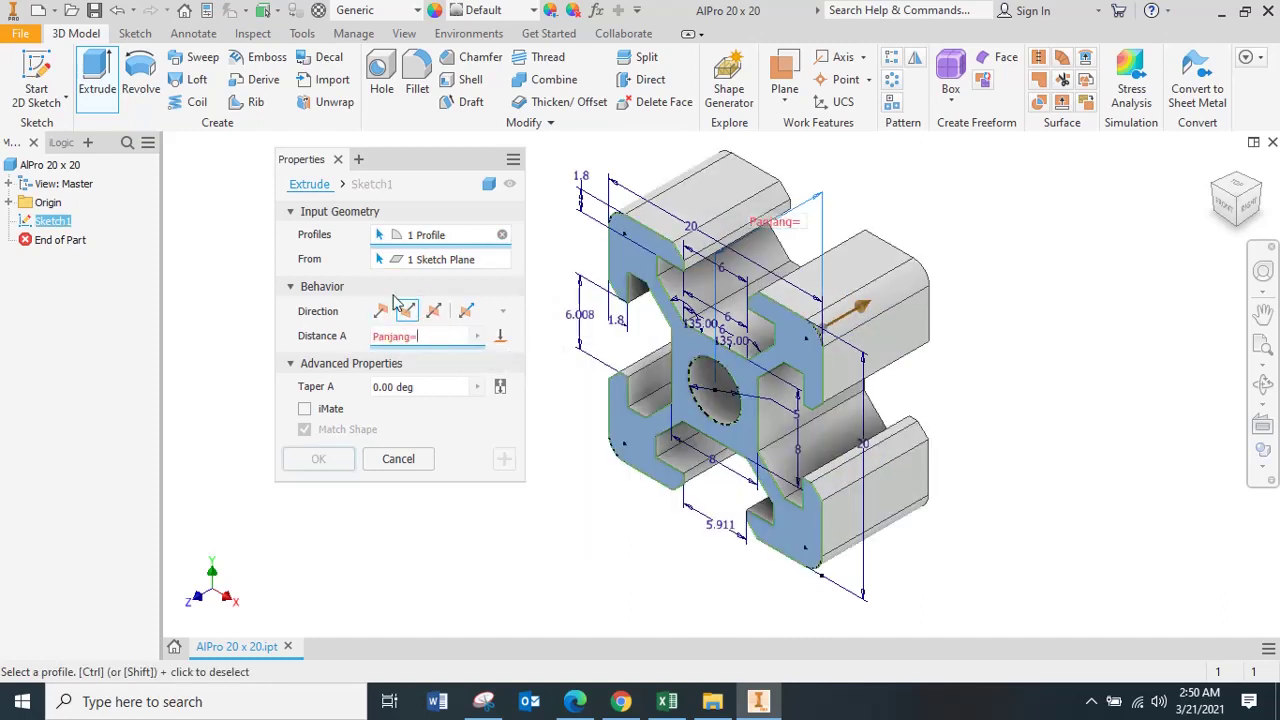
{"action": "type", "text": "50"}
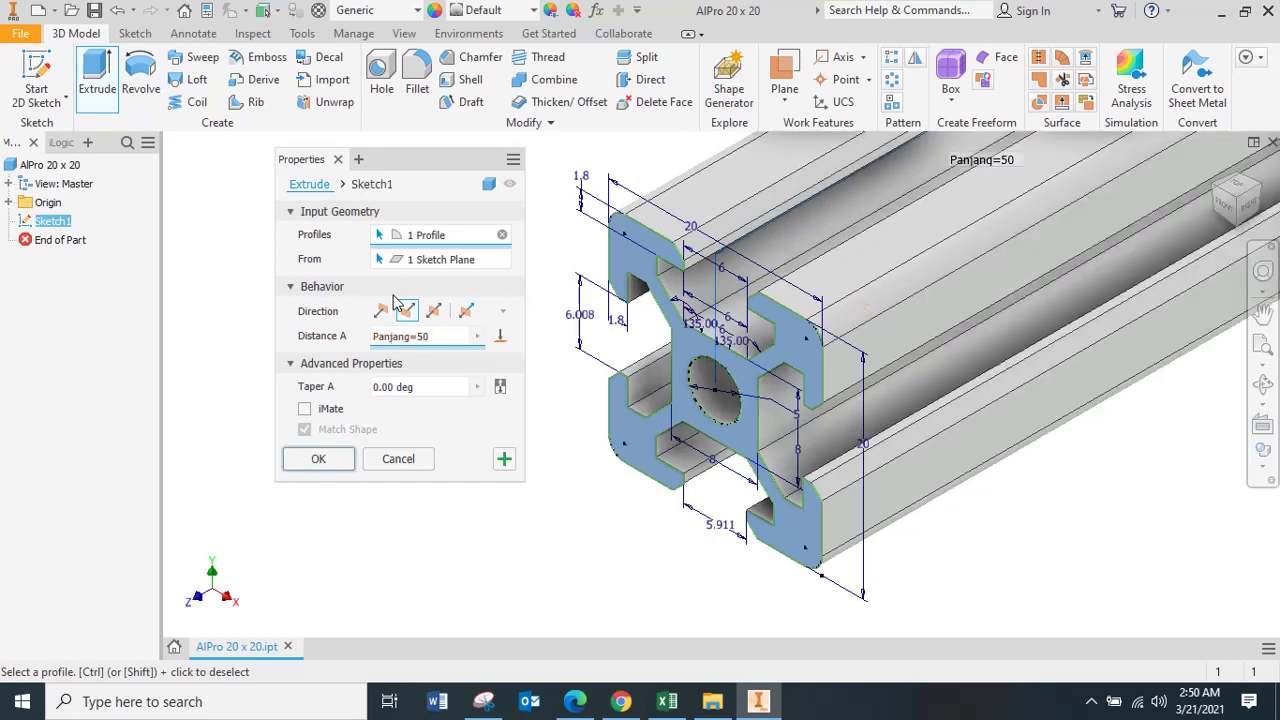
{"action": "scroll", "coordinate": [957, 378], "scroll_direction": "down", "scroll_amount": 5}
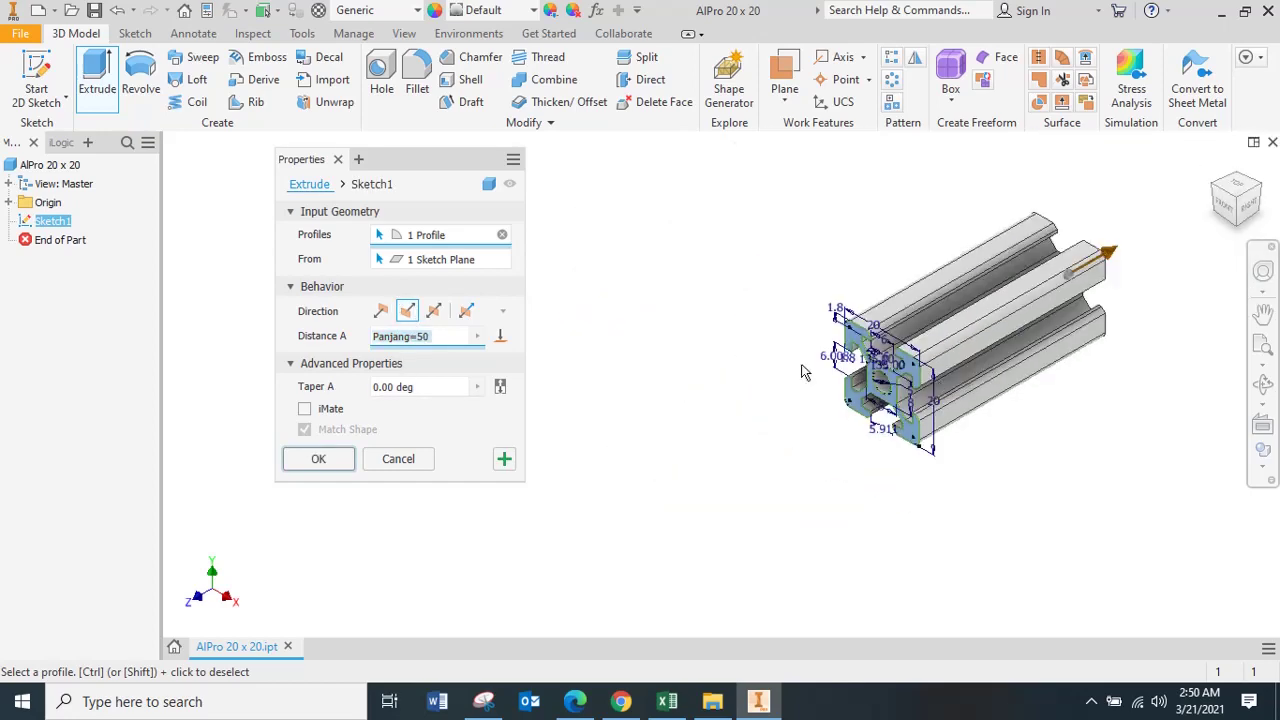
{"action": "left_click", "coordinate": [326, 460]}
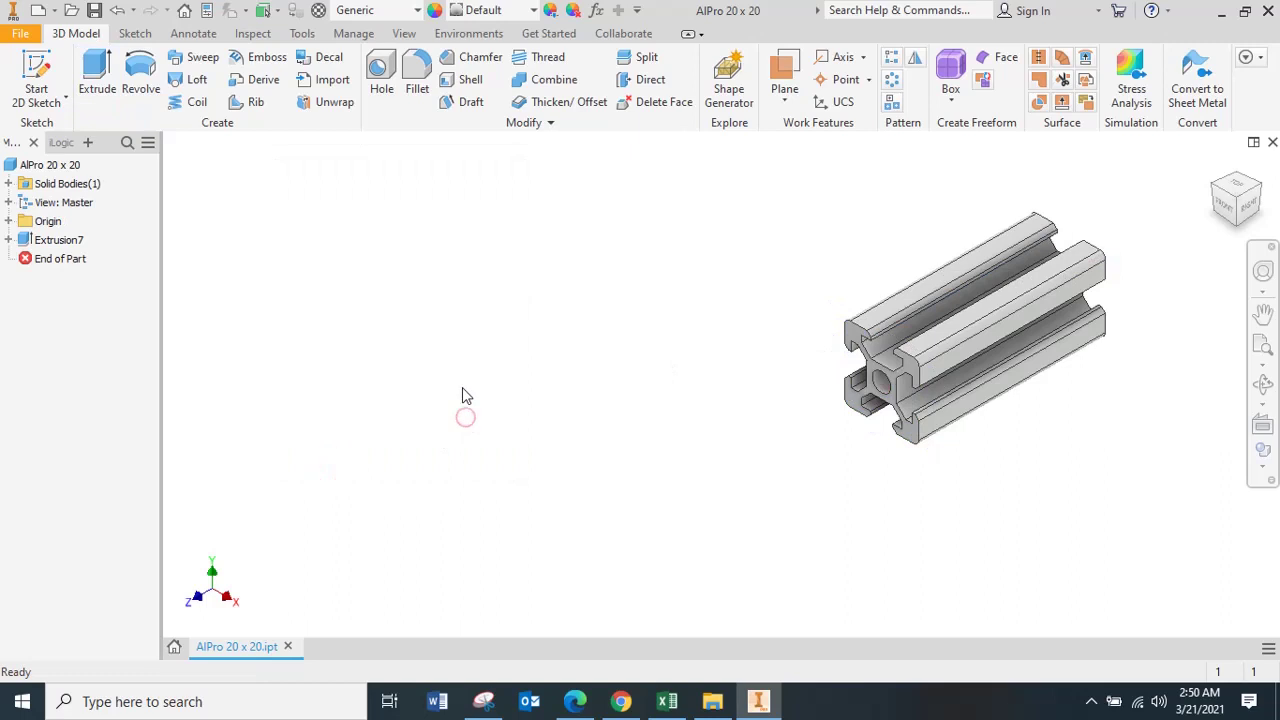
{"action": "key", "text": "Home"}
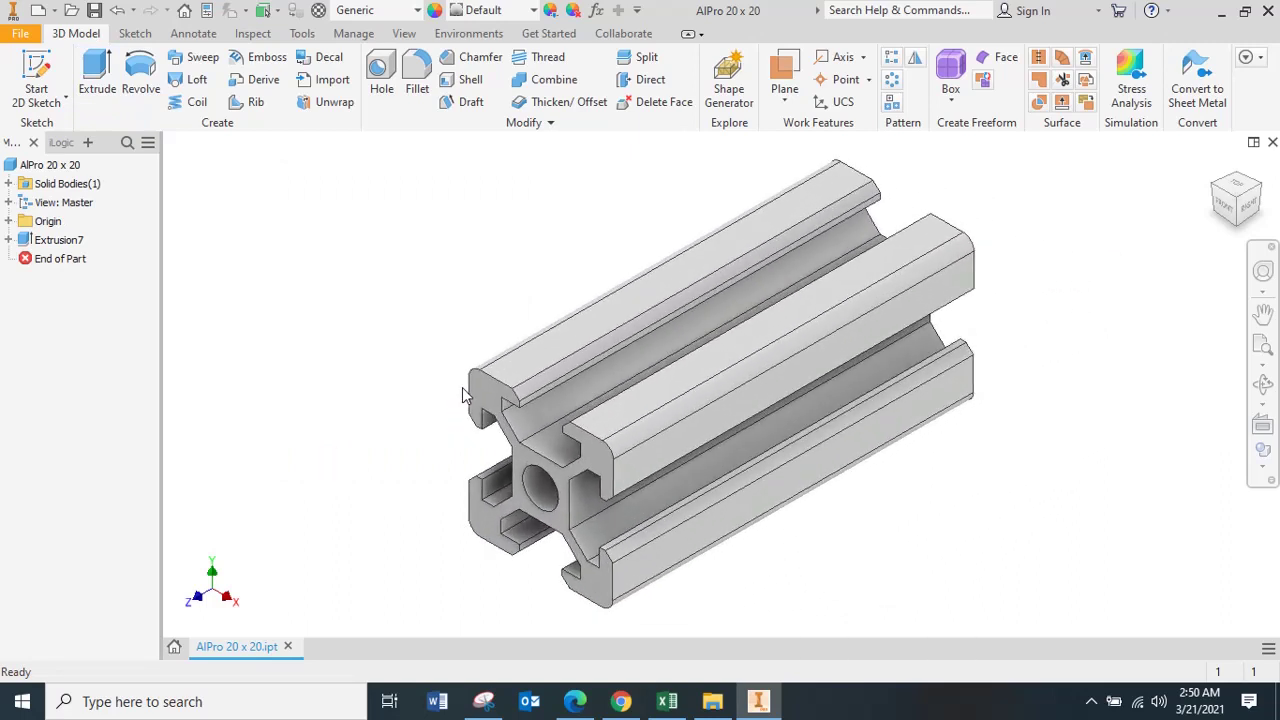
- Mark the Panjang parameter as a key parameter and as an export parameter
{"action": "left_click", "coordinate": [595, 18]}
{"action": "scroll", "coordinate": [267, 305], "scroll_direction": "down", "scroll_amount": 5}
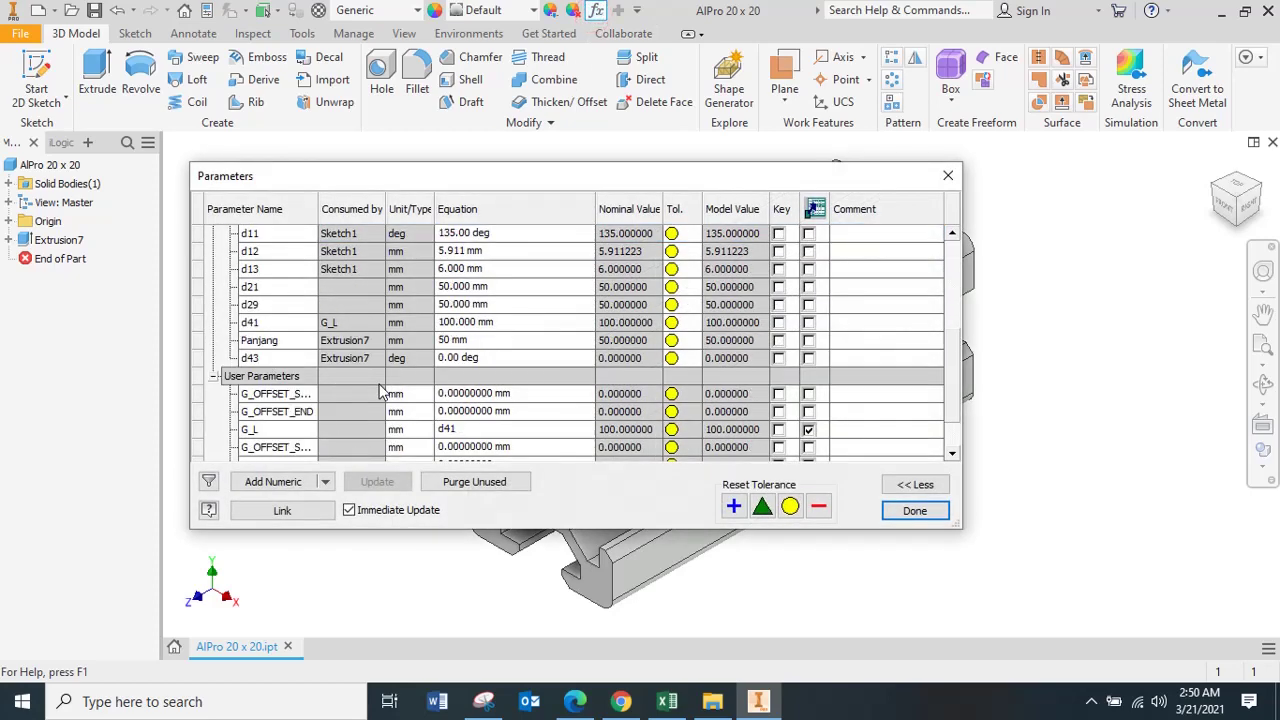
{"action": "scroll", "coordinate": [267, 305], "scroll_direction": "up", "scroll_amount": 1}
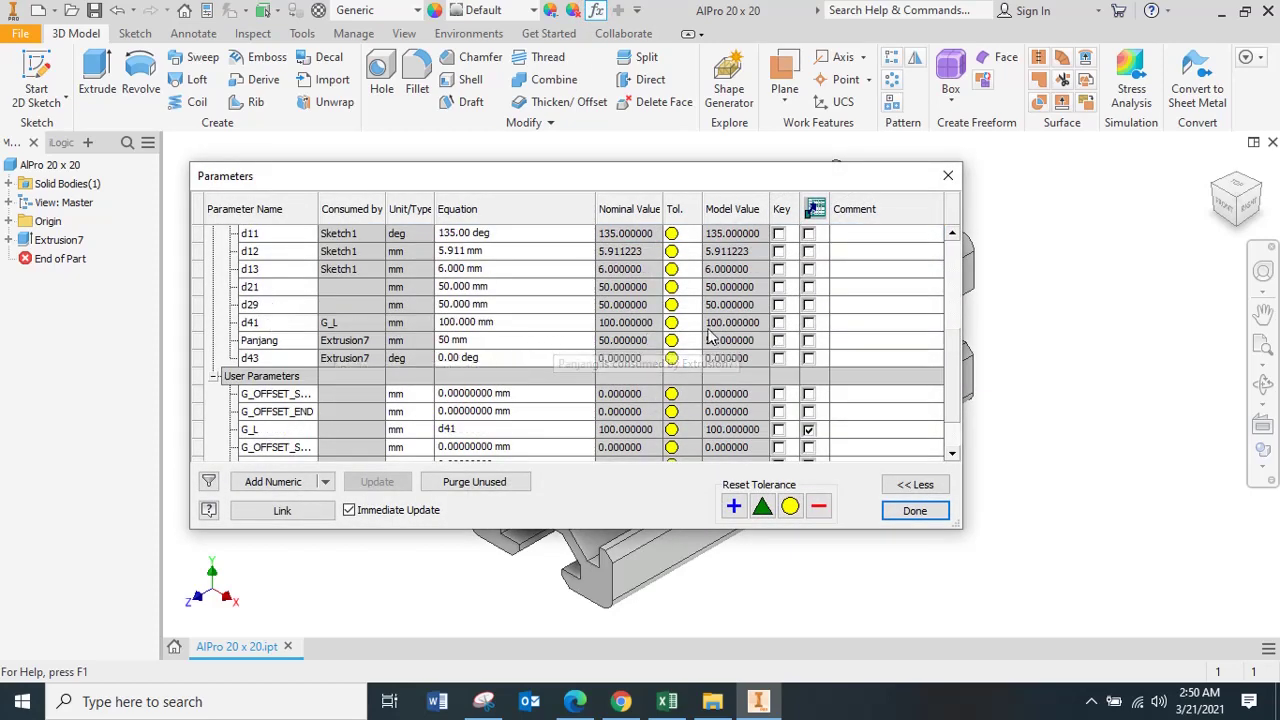
{"action": "left_click", "coordinate": [779, 341]}
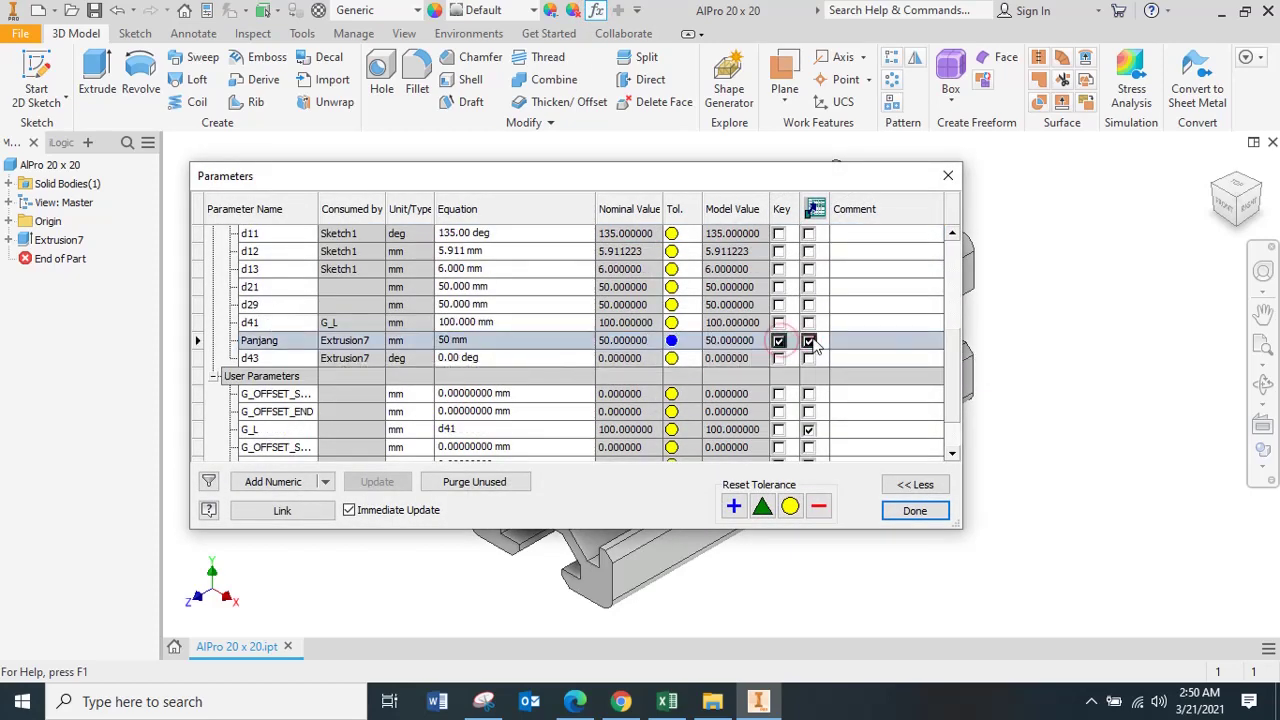
{"action": "left_click", "coordinate": [915, 510]}
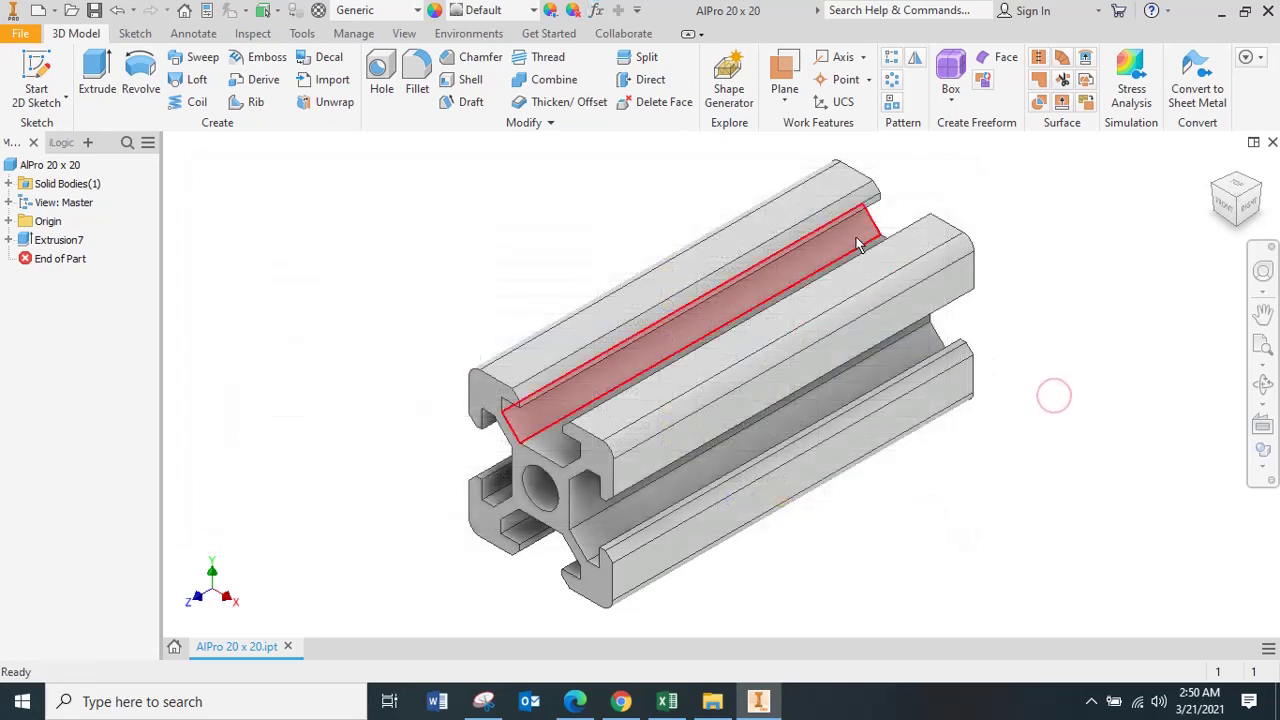
- Author the part as a structural shape in the Other category, with the centre of the round hole as default base point
{"action": "left_click", "coordinate": [353, 33]}
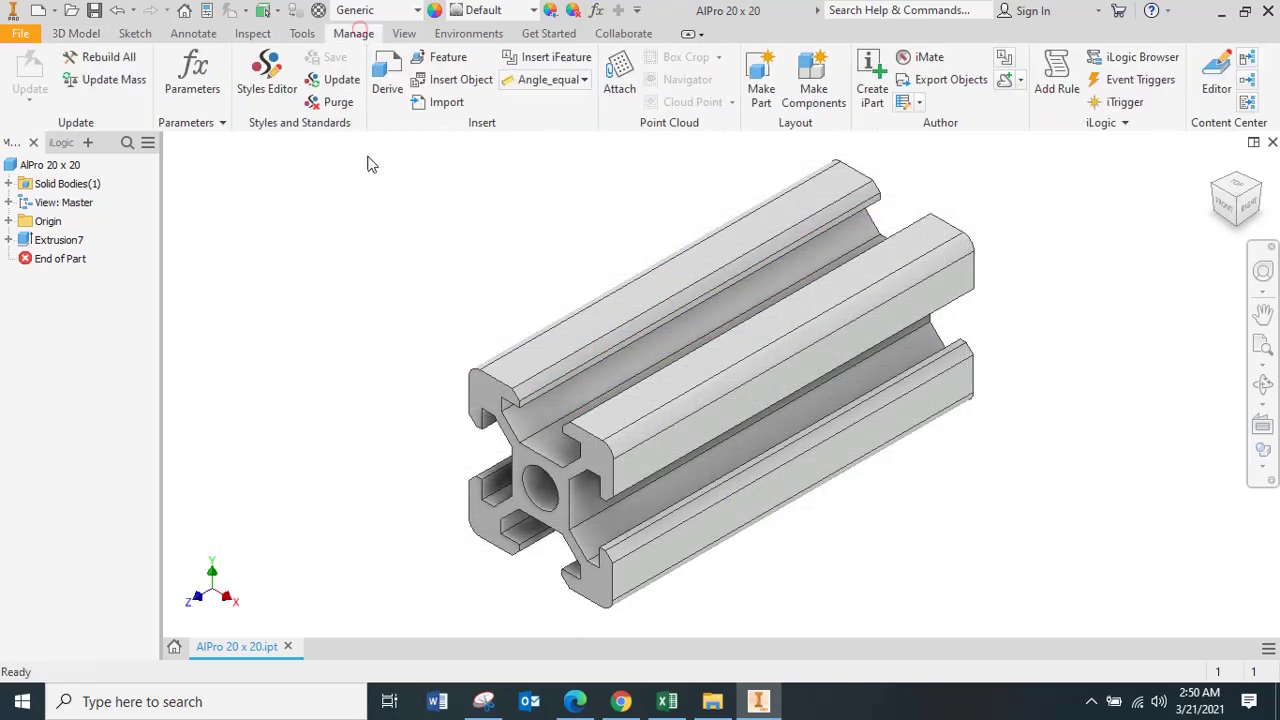
{"action": "left_click", "coordinate": [1021, 81]}
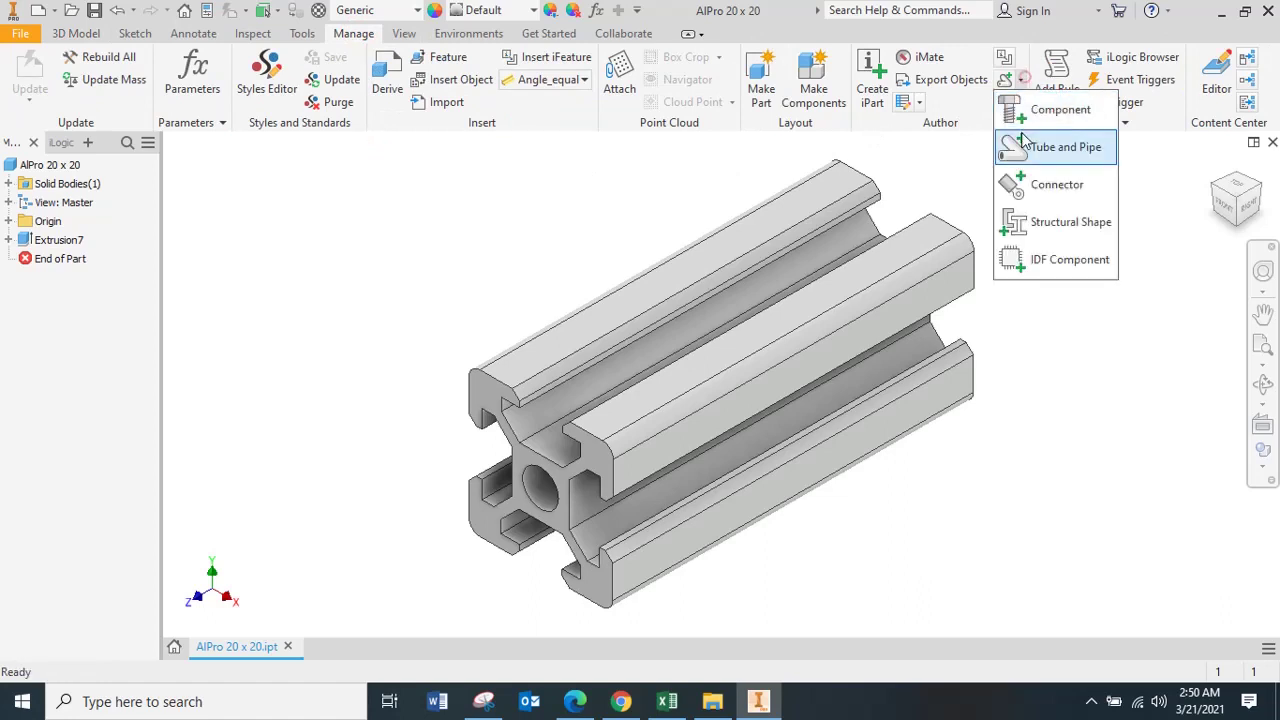
{"action": "left_click", "coordinate": [1062, 217]}
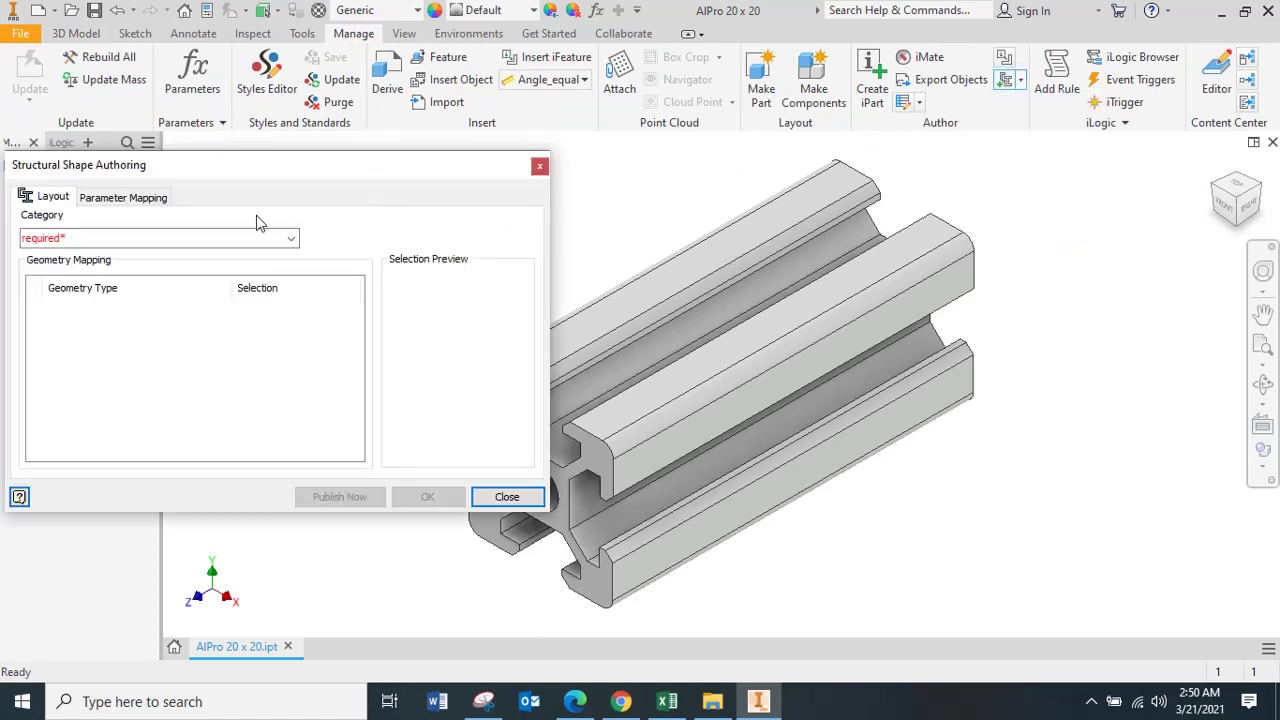
{"action": "left_click", "coordinate": [268, 238]}
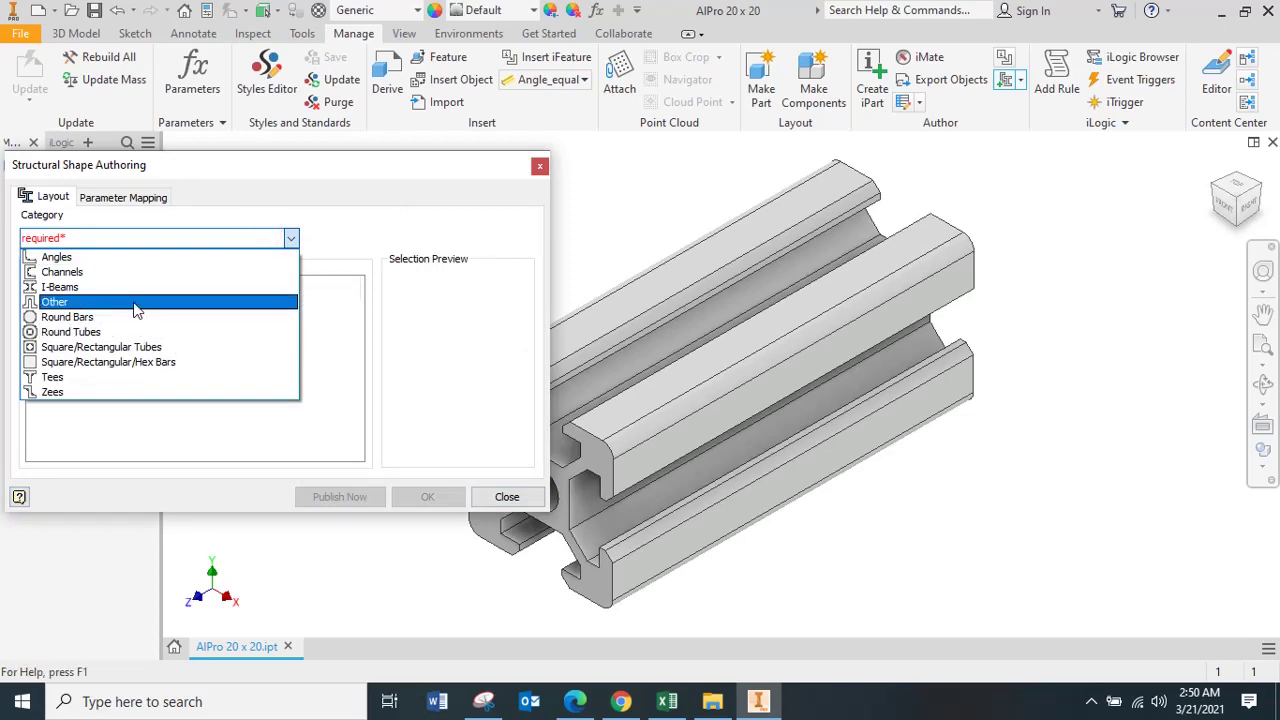
{"action": "left_click", "coordinate": [195, 295]}
{"action": "left_click", "coordinate": [133, 302]}
{"action": "left_click", "coordinate": [352, 325]}
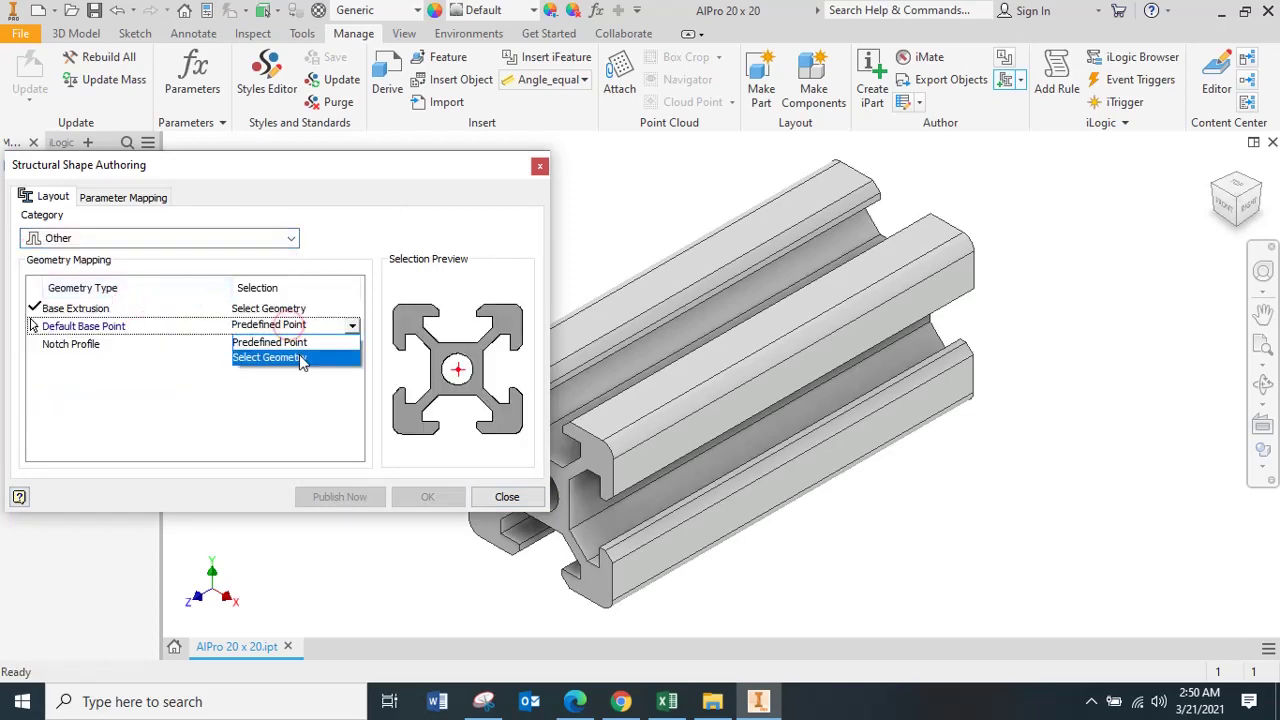
{"action": "left_click", "coordinate": [298, 356]}
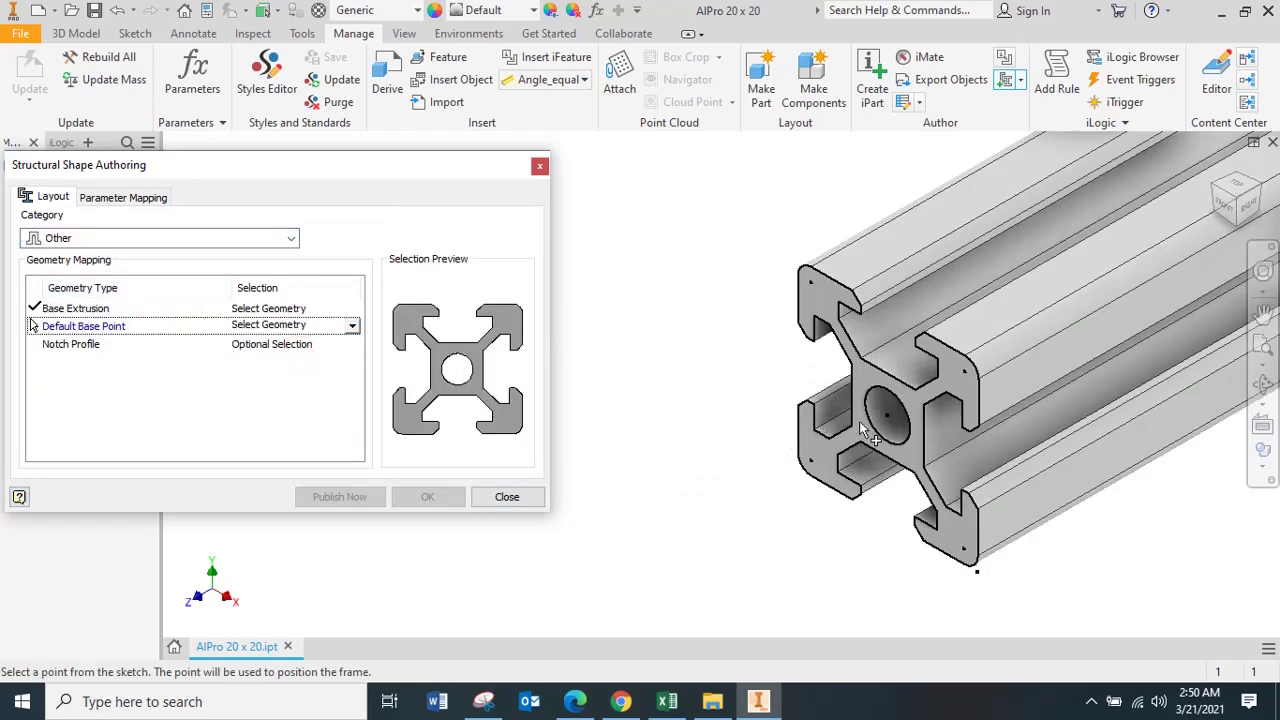
- Map Base Length to the model parameter Panjang and apply the structural shape authoring to the part
{"action": "left_click", "coordinate": [123, 197]}
{"action": "left_click", "coordinate": [503, 241]}
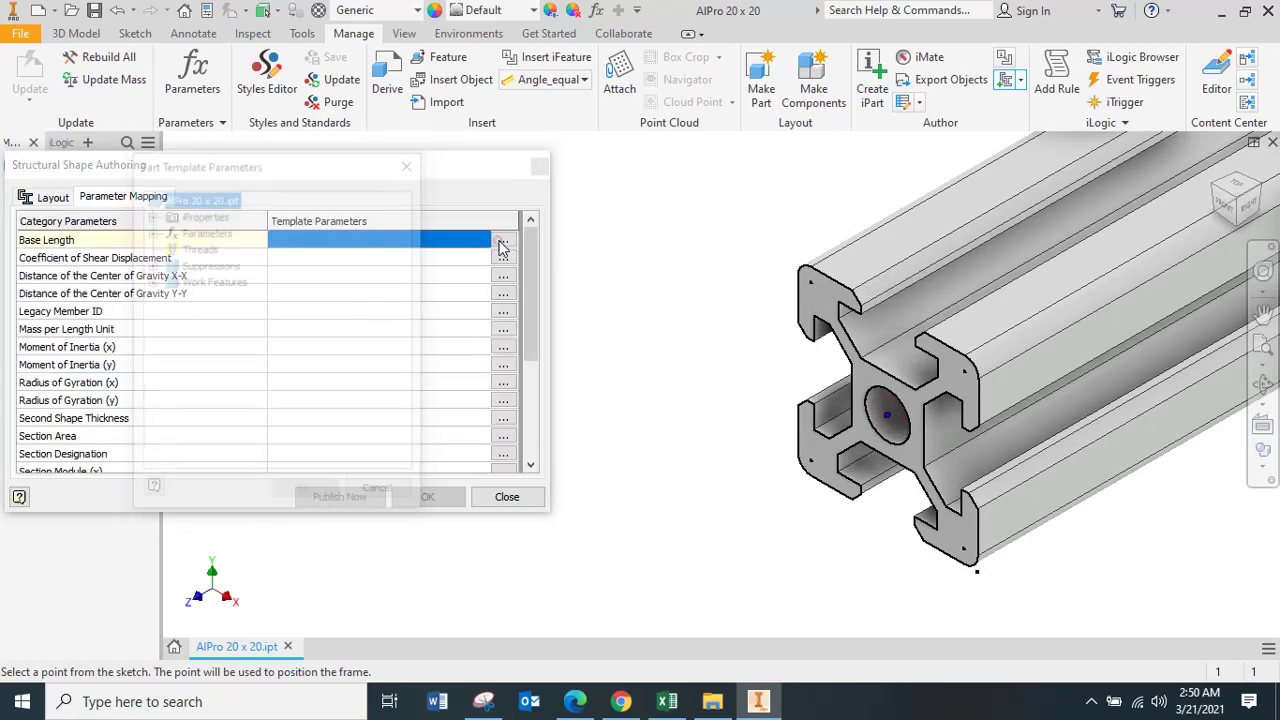
{"action": "left_click", "coordinate": [206, 231]}
{"action": "double_click", "coordinate": [208, 232]}
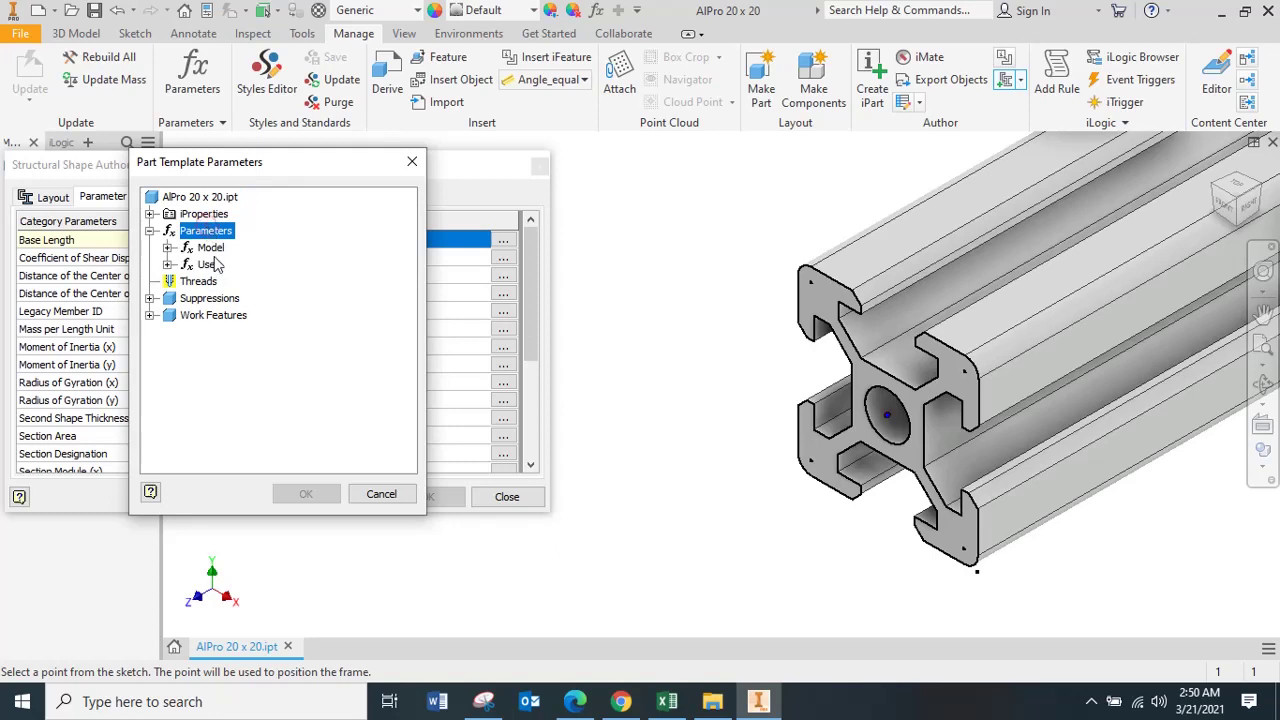
{"action": "double_click", "coordinate": [210, 249]}
{"action": "scroll", "coordinate": [245, 340], "scroll_direction": "down", "scroll_amount": 3}
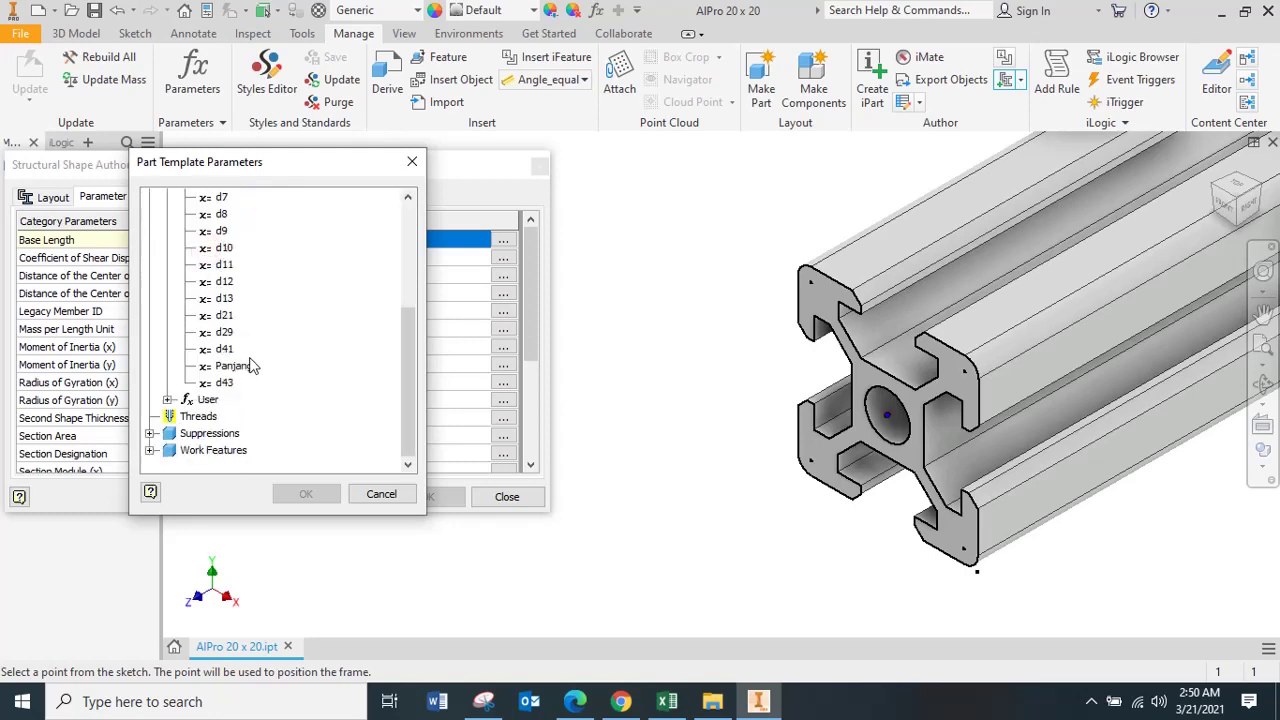
{"action": "left_click", "coordinate": [238, 366]}
{"action": "left_click", "coordinate": [305, 494]}
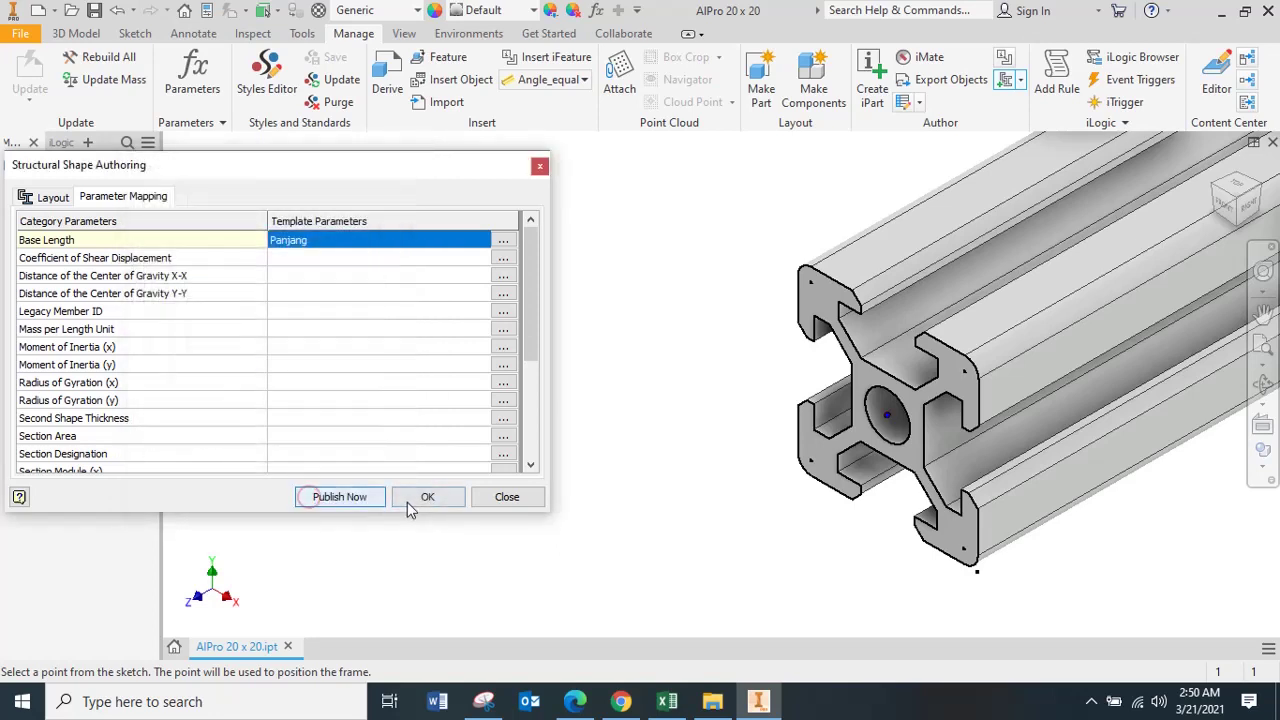
{"action": "left_click", "coordinate": [424, 496]}
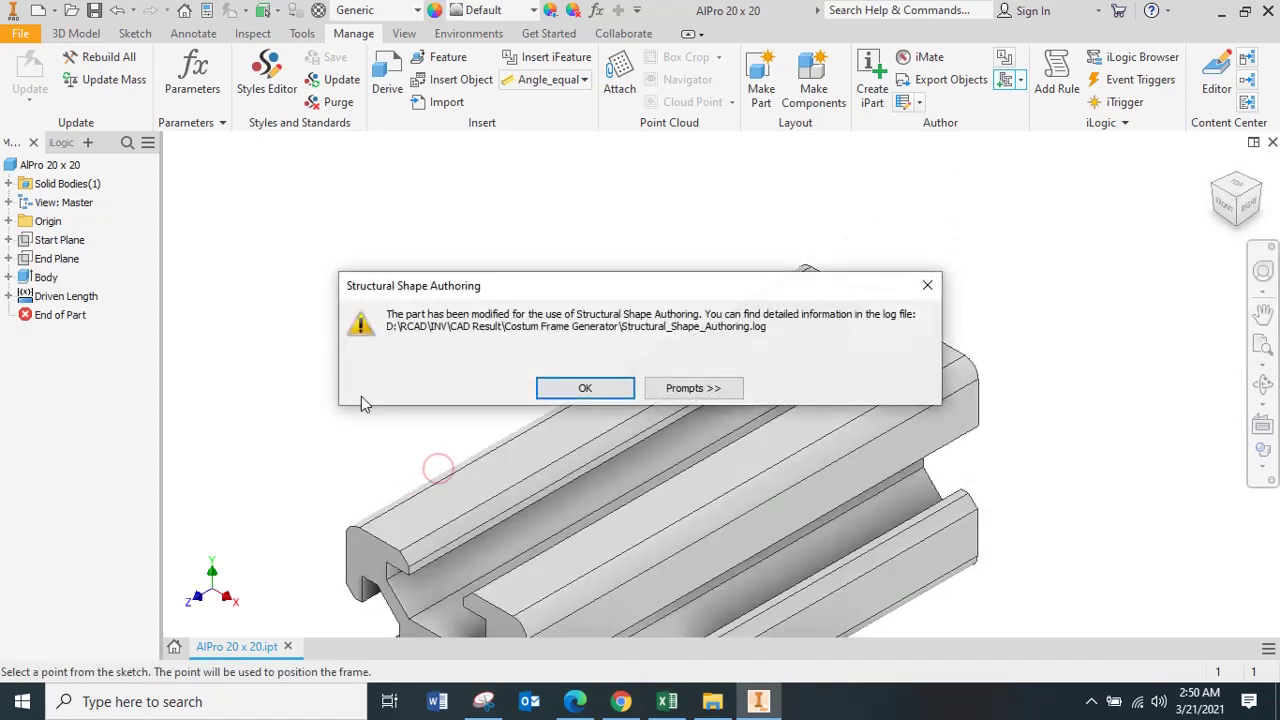
{"action": "left_click", "coordinate": [579, 386]}
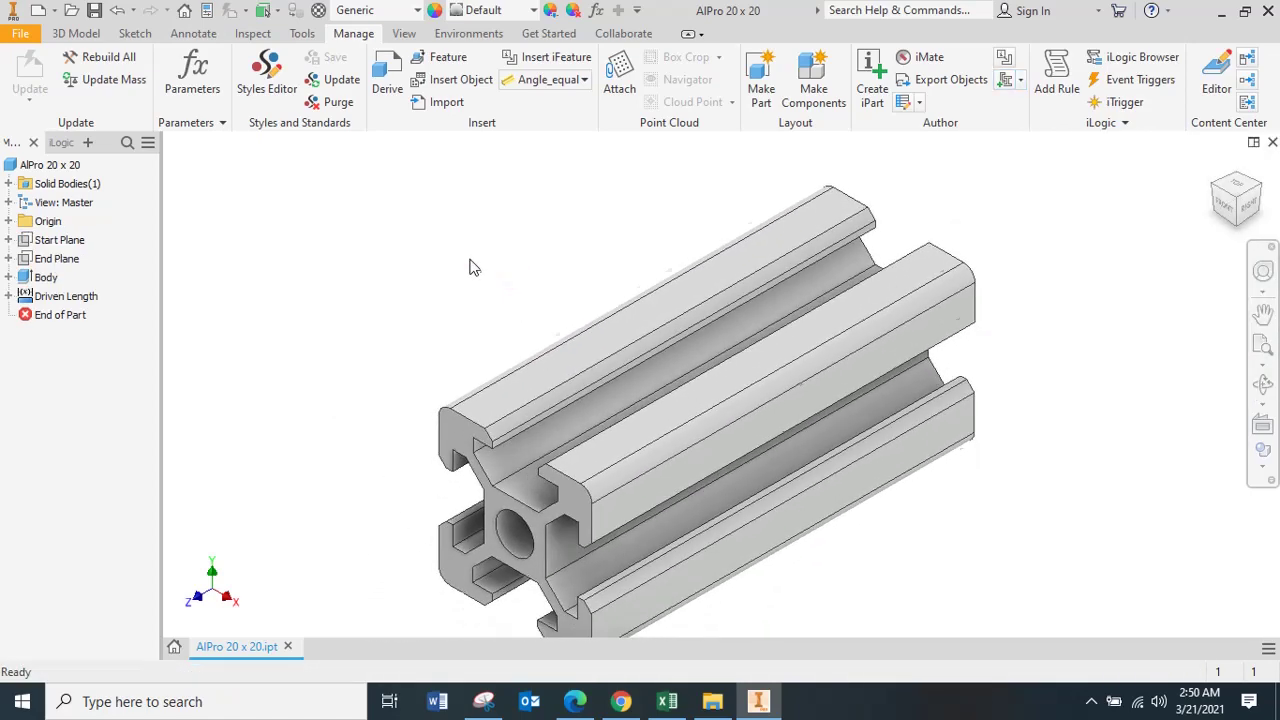
- Reopen structural shape authoring and start publishing the part to My Library Frame with English as the language
{"action": "left_click", "coordinate": [469, 262]}
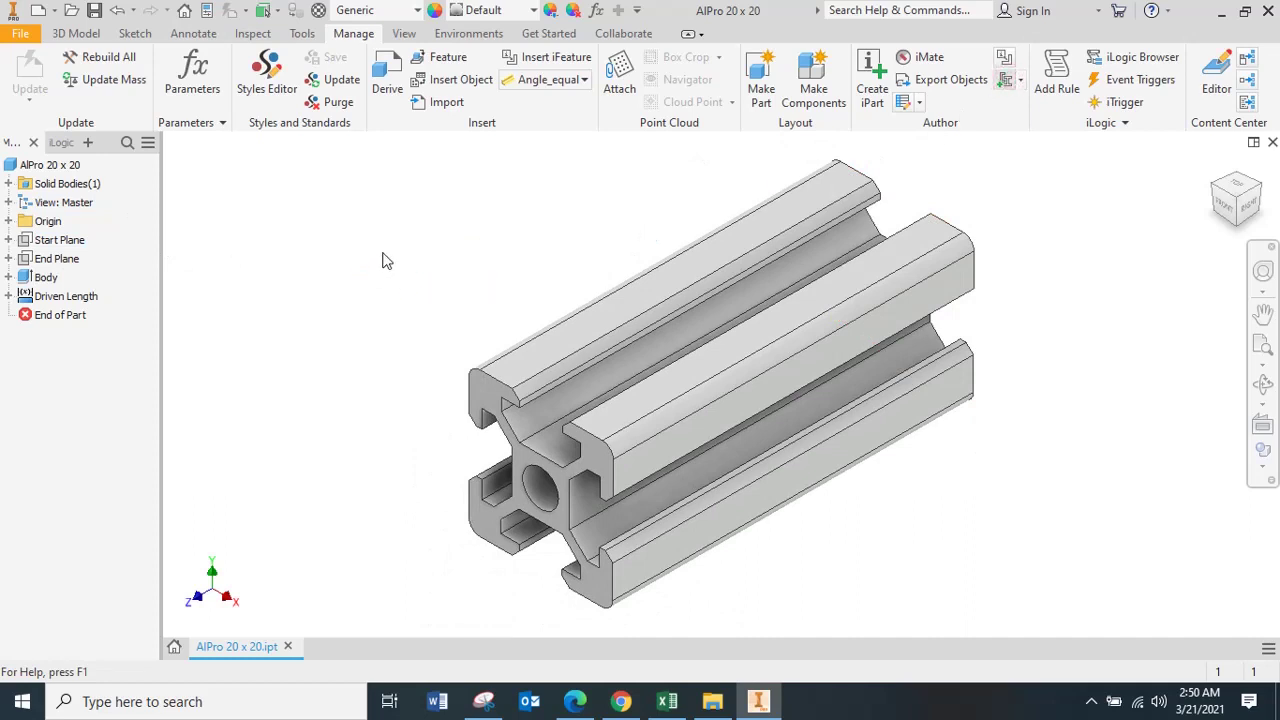
{"action": "left_click", "coordinate": [150, 195]}
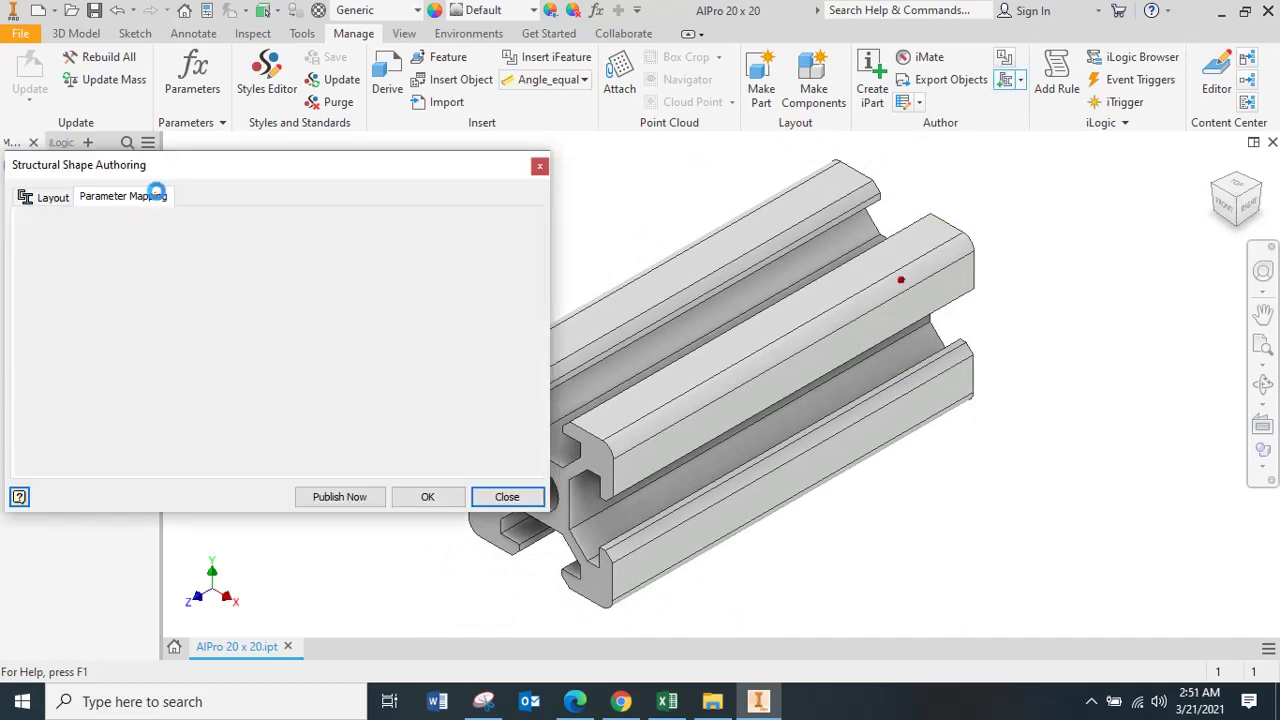
{"action": "left_click", "coordinate": [382, 497]}
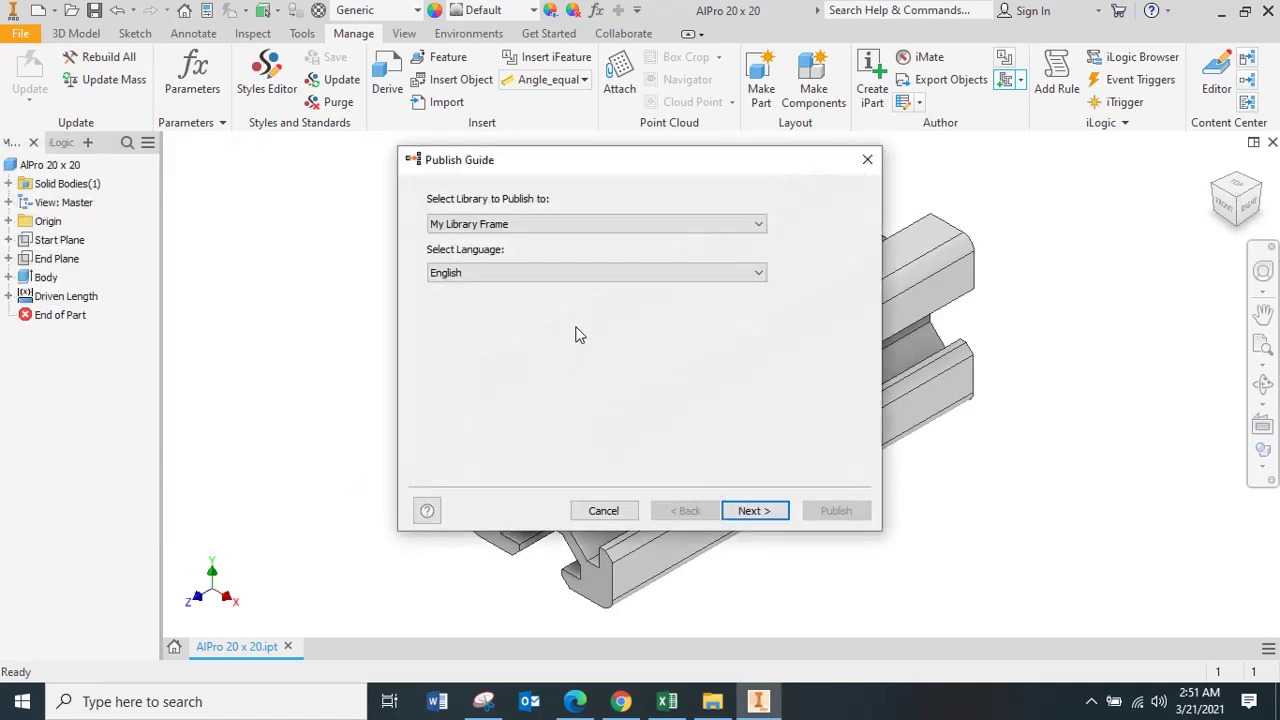
{"action": "left_click", "coordinate": [522, 224]}
{"action": "left_click", "coordinate": [523, 222]}
{"action": "left_click", "coordinate": [539, 274]}
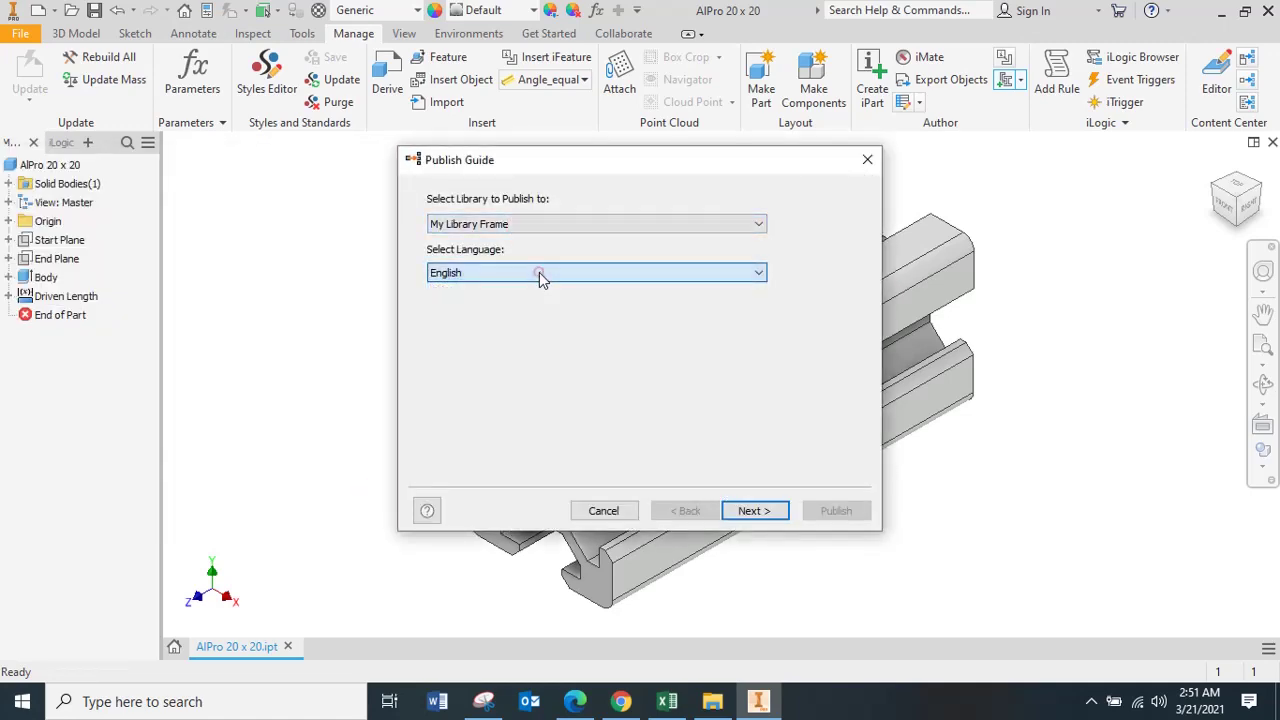
{"action": "left_click", "coordinate": [752, 512]}
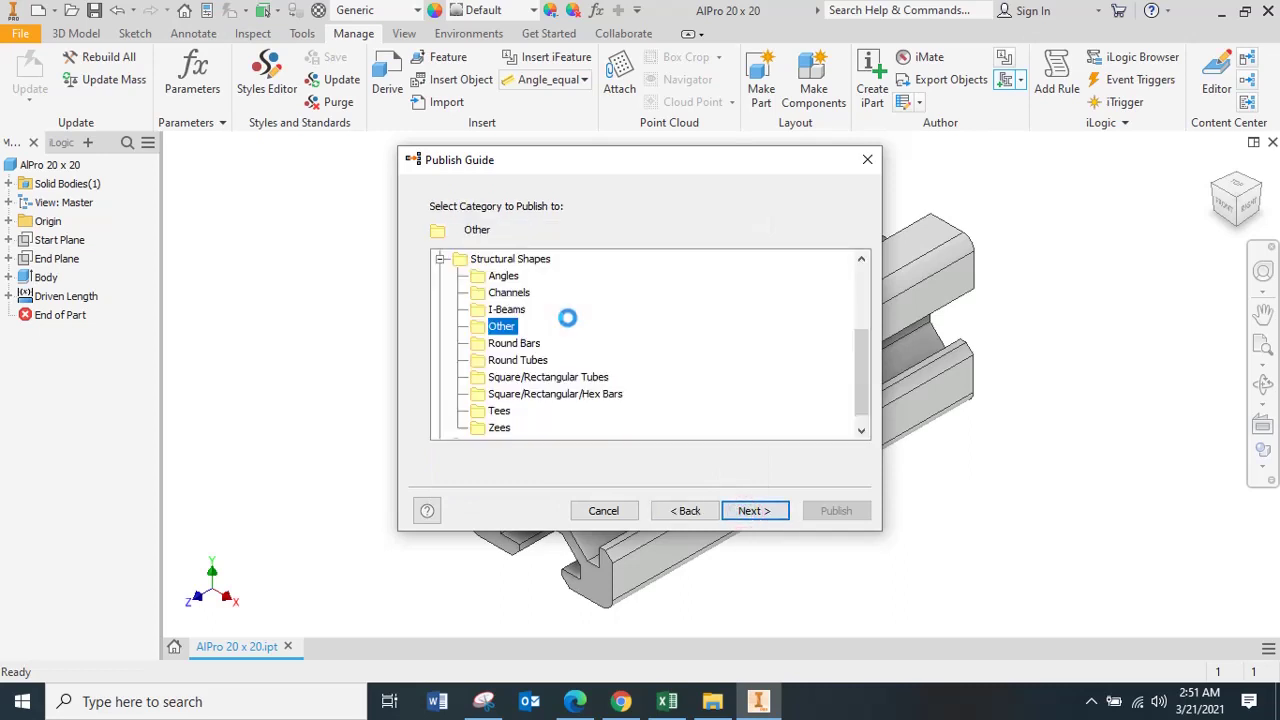
- Accept the Other category and the parameter mapping, and define Base Length as the family key column
{"action": "left_click", "coordinate": [752, 512]}
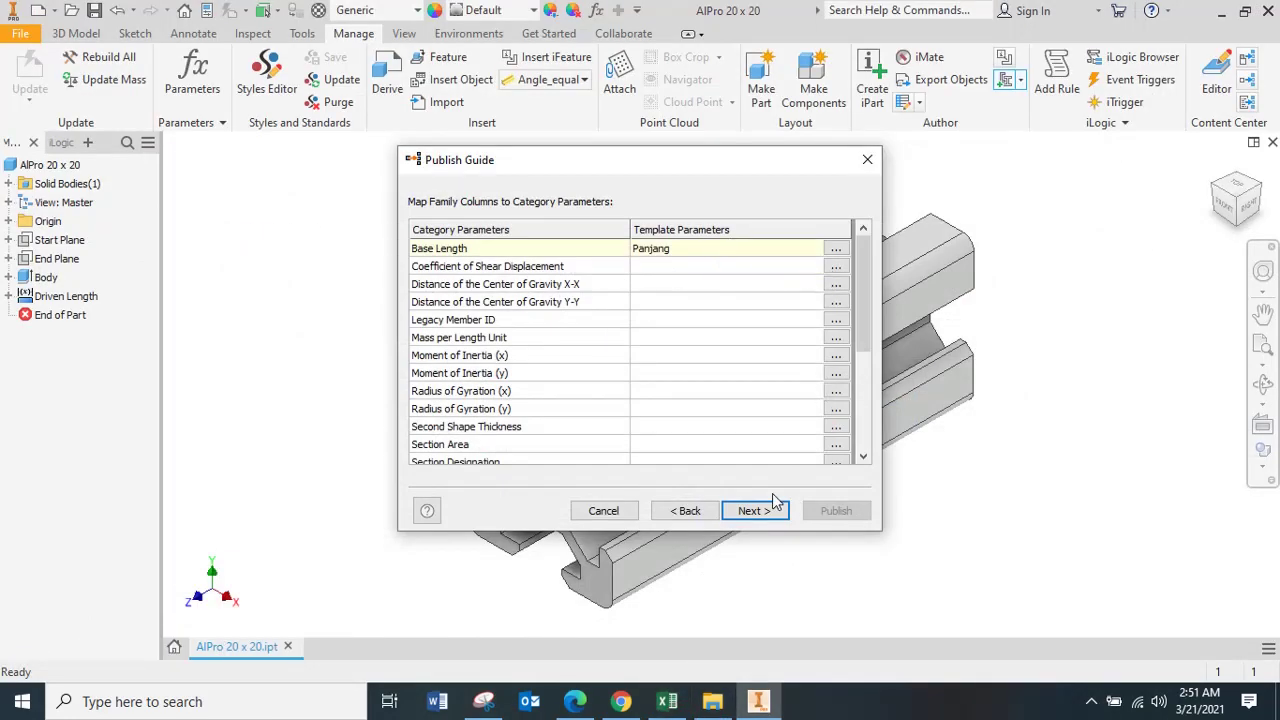
{"action": "left_click", "coordinate": [770, 512]}
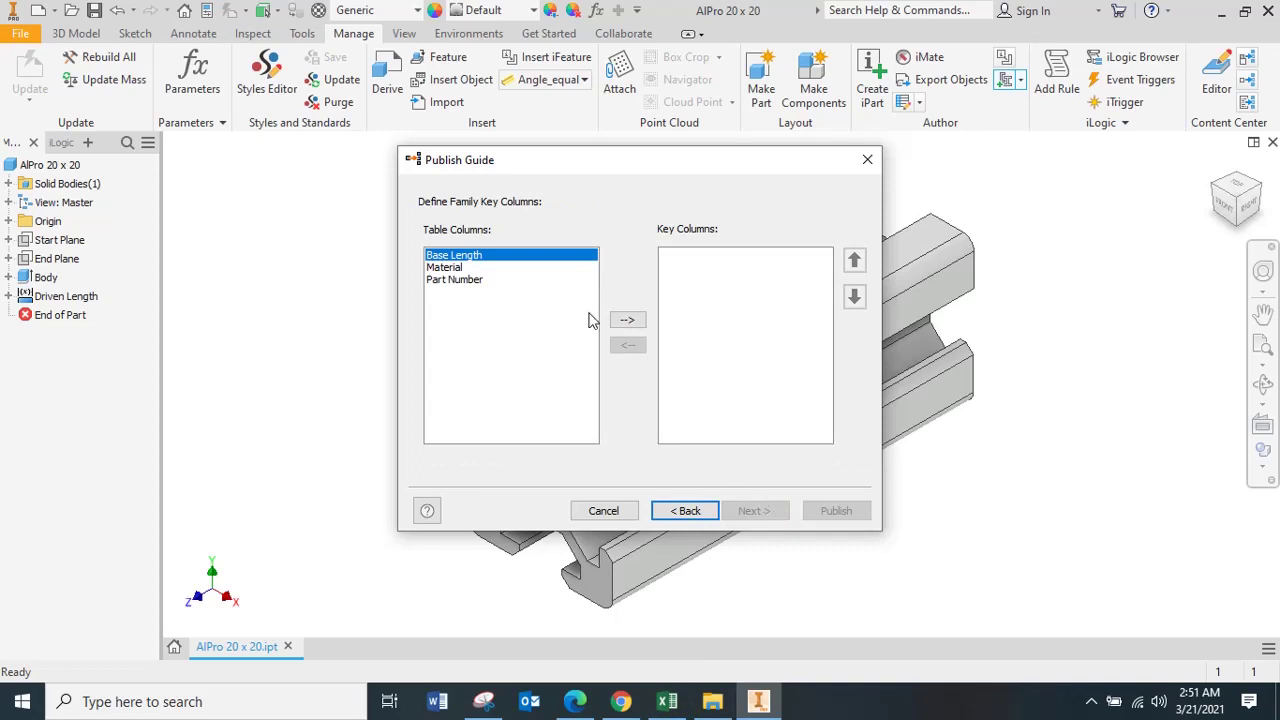
{"action": "left_click", "coordinate": [632, 322]}
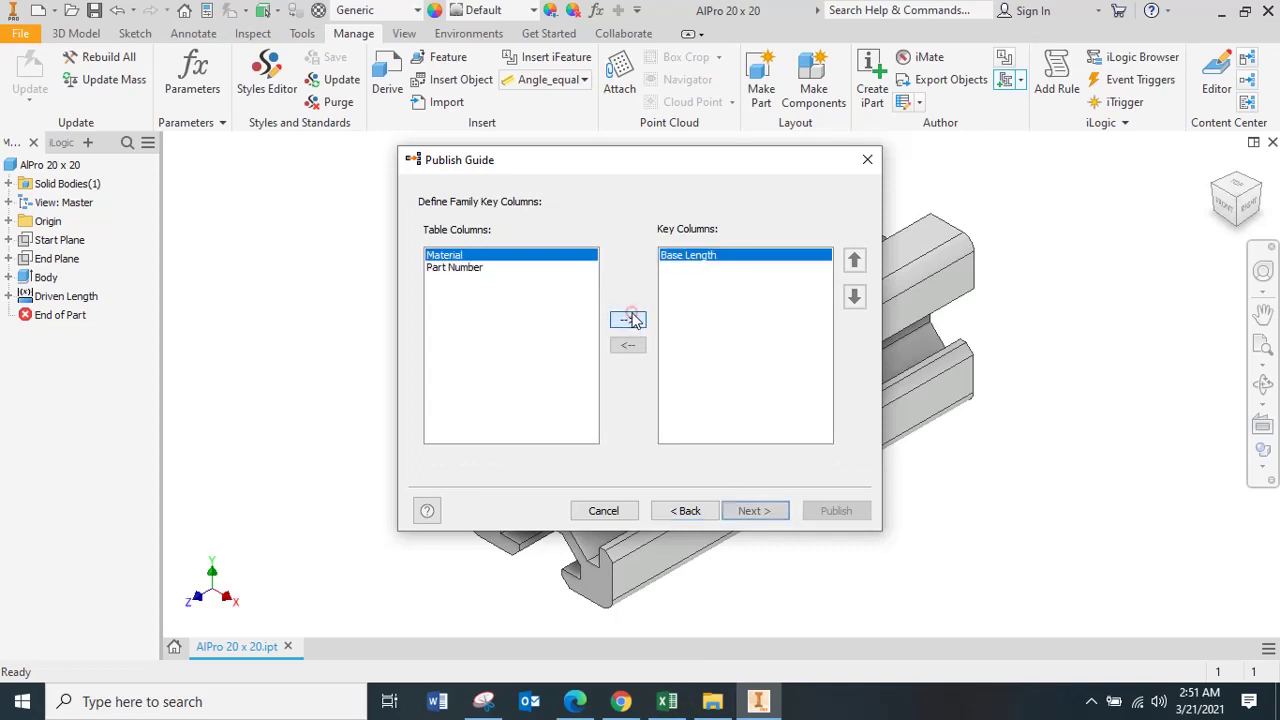
{"action": "left_click", "coordinate": [745, 511]}
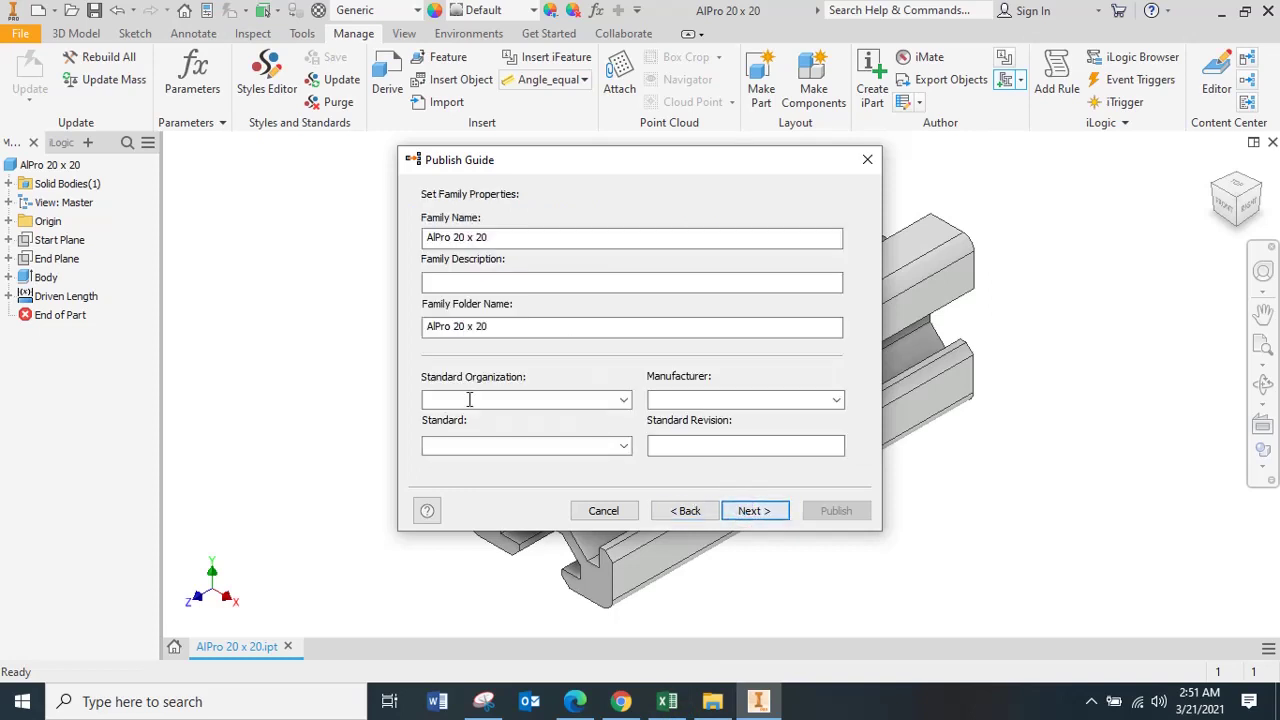
- Check the sample family properties in the FG Excel sheet and enter Aluminum Profile as the family description
{"action": "left_click", "coordinate": [668, 701]}
{"action": "left_click", "coordinate": [668, 701]}
{"action": "left_click", "coordinate": [552, 280]}
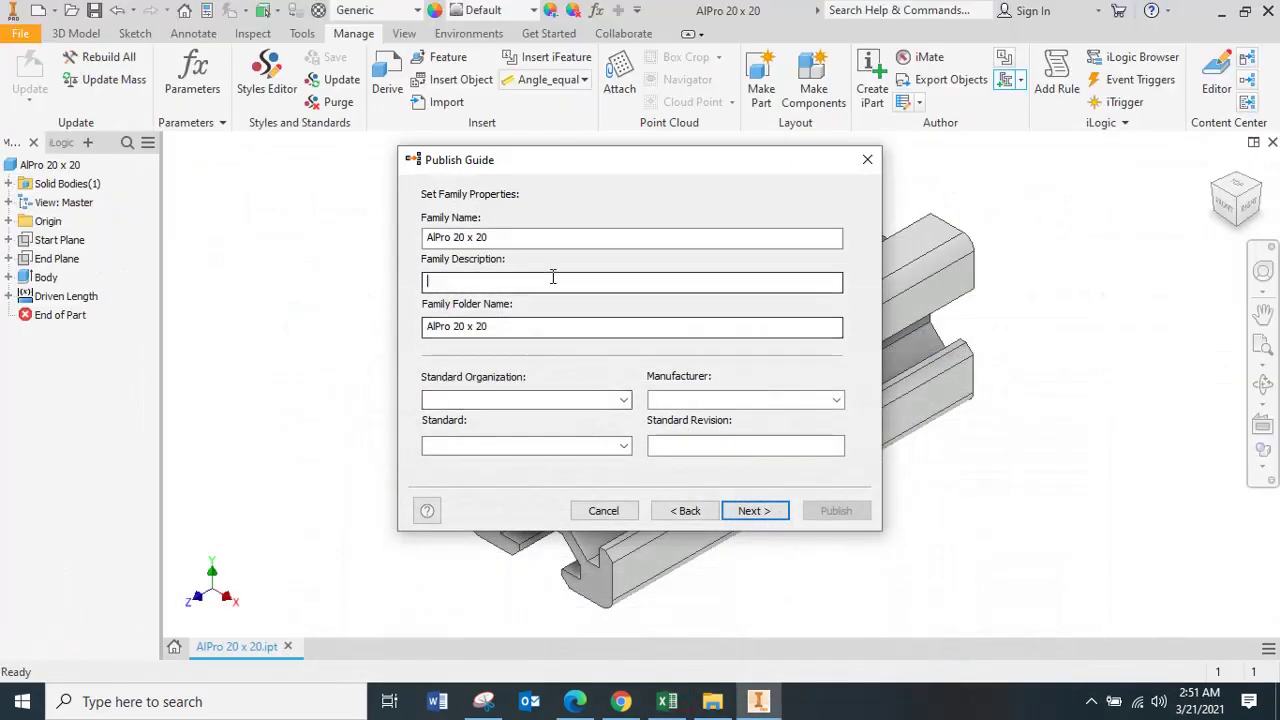
{"action": "type", "text": "Alum"}
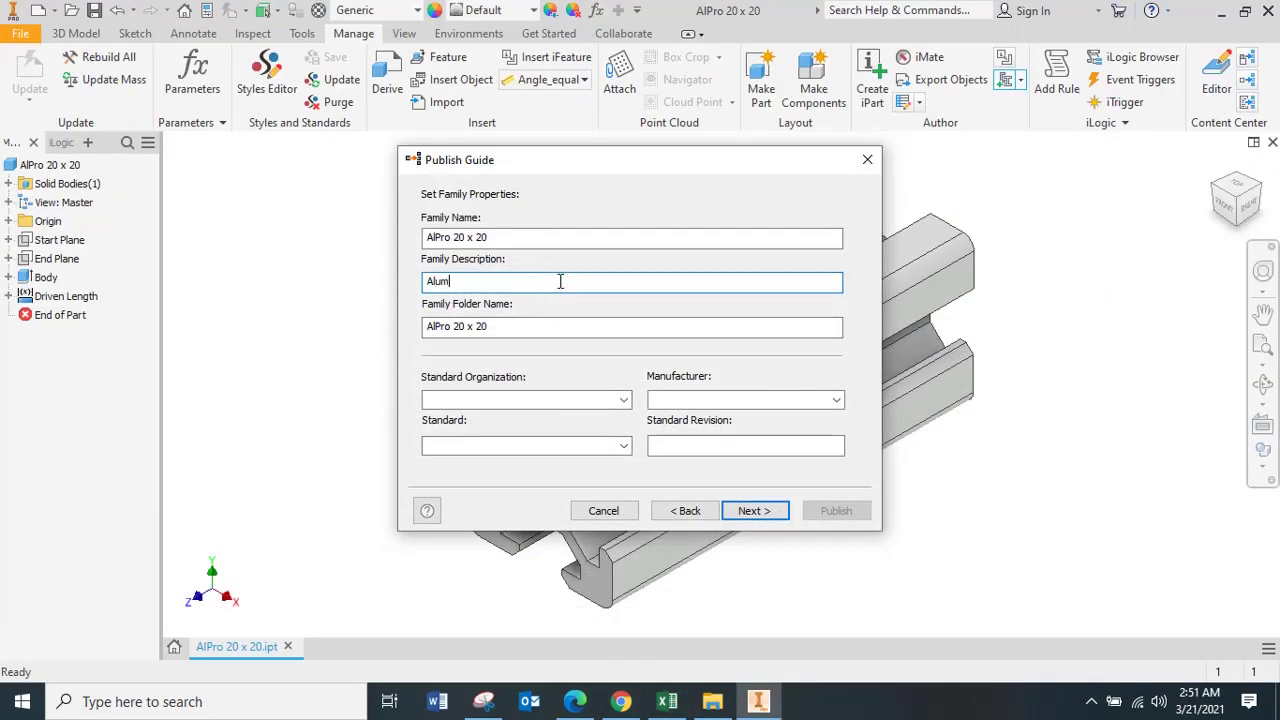
{"action": "key", "text": "alt+Tab"}
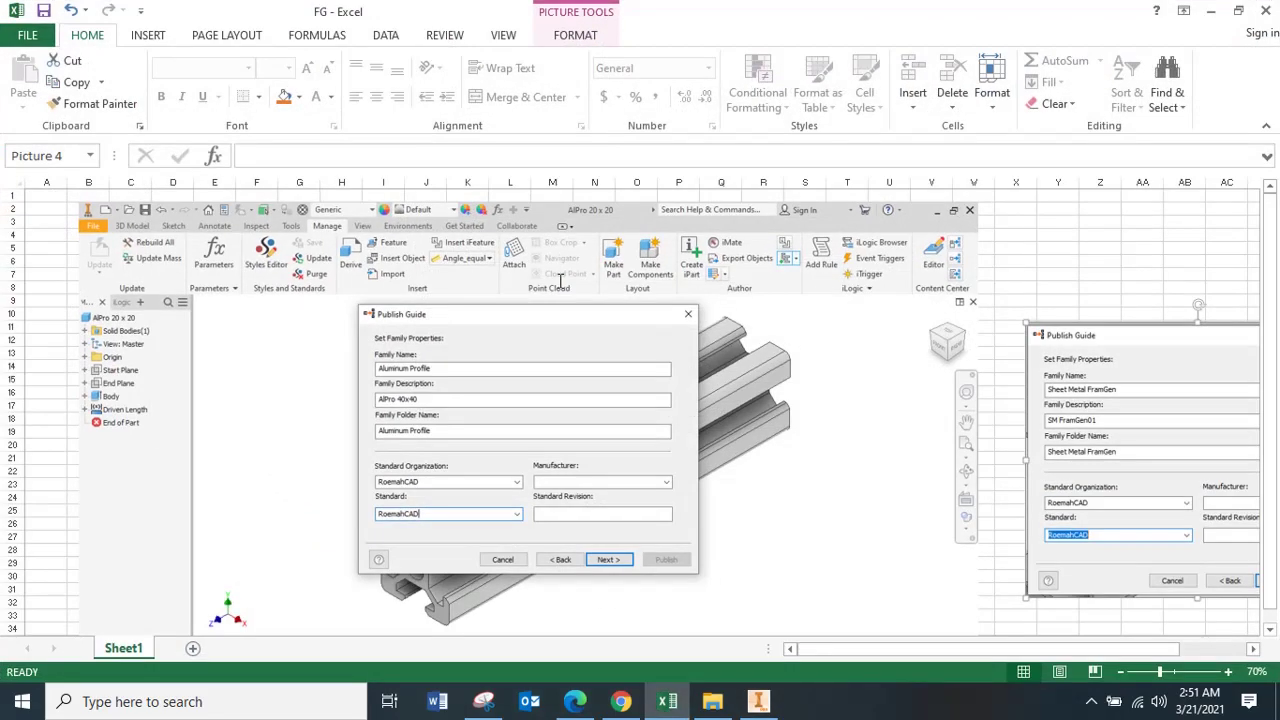
{"action": "key", "text": "alt+Tab"}
{"action": "key", "text": "alt+Tab"}
{"action": "key", "text": "alt+Tab"}
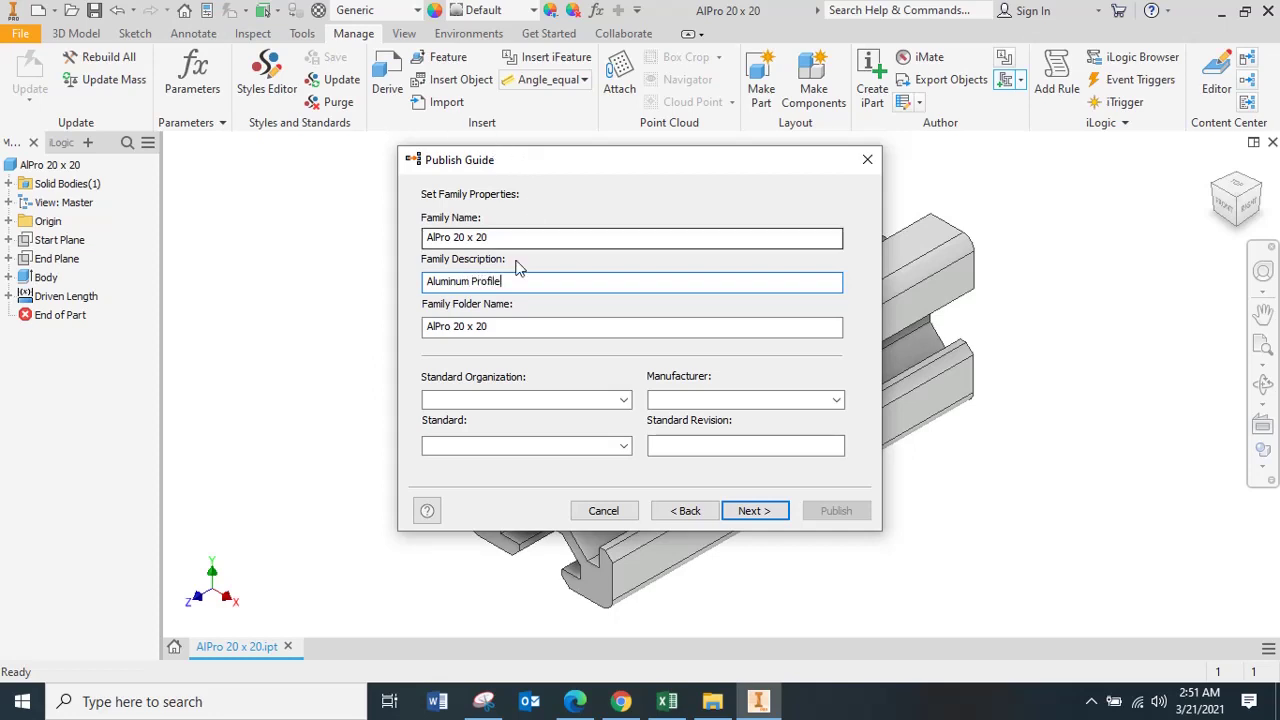
- Copy the family description into the family folder name, replacing it with Aluminum Profile
{"action": "left_click_drag", "start_coordinate": [512, 278], "coordinate": [426, 256]}
{"action": "key", "text": "ctrl+c"}
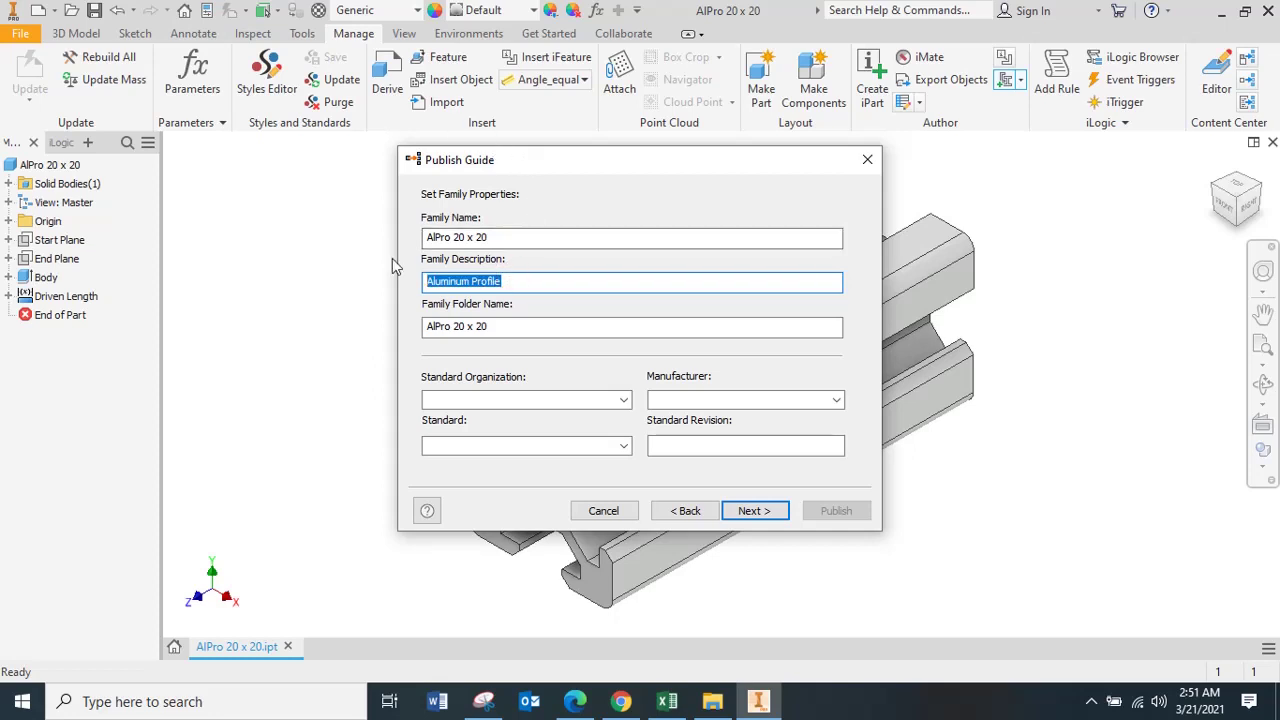
{"action": "left_click", "coordinate": [432, 327]}
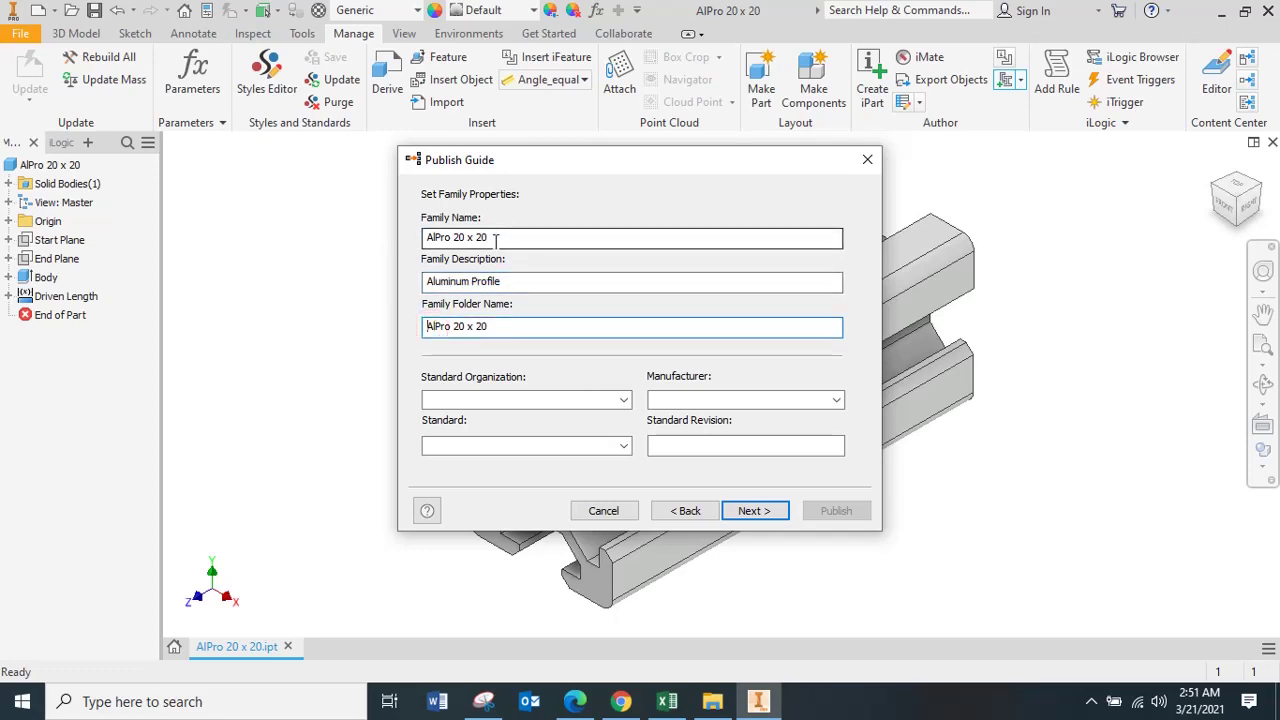
{"action": "key", "text": "ctrl+v"}
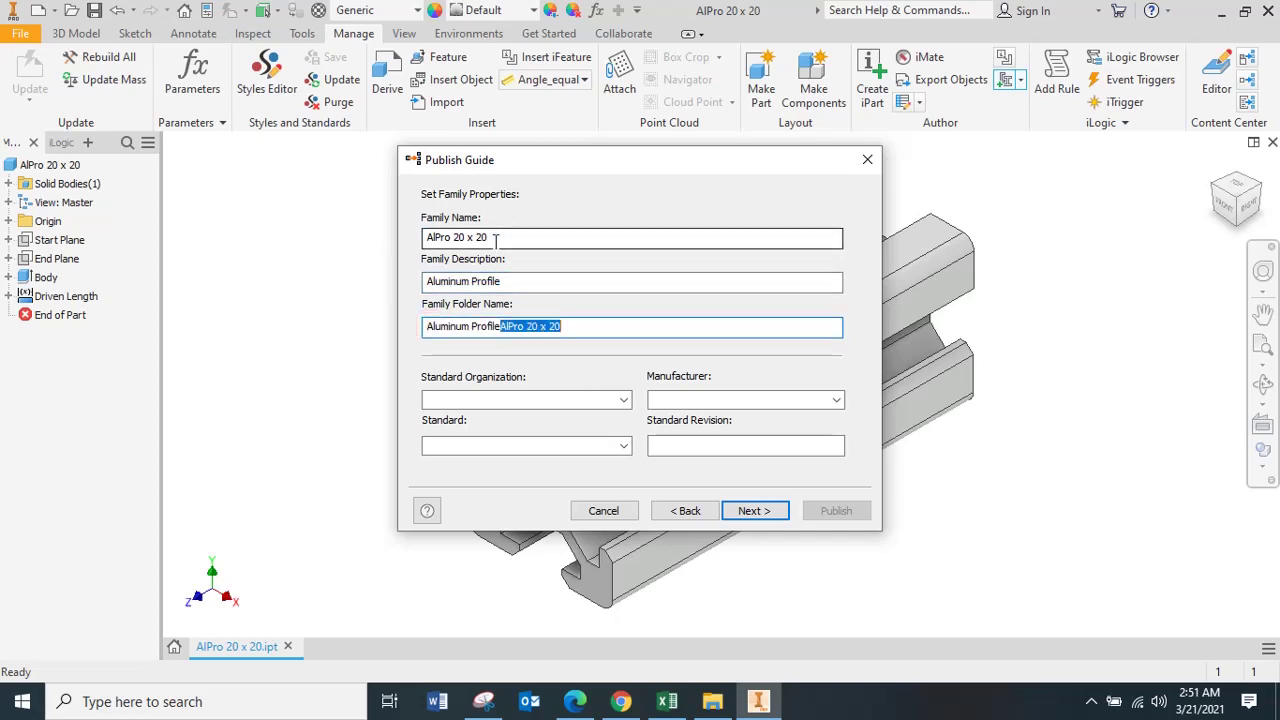
{"action": "key", "text": "Delete"}
- Set the family description to AlPro 20 x 20 and the family name to Aluminum Profile
{"action": "left_click_drag", "start_coordinate": [527, 284], "coordinate": [341, 241]}
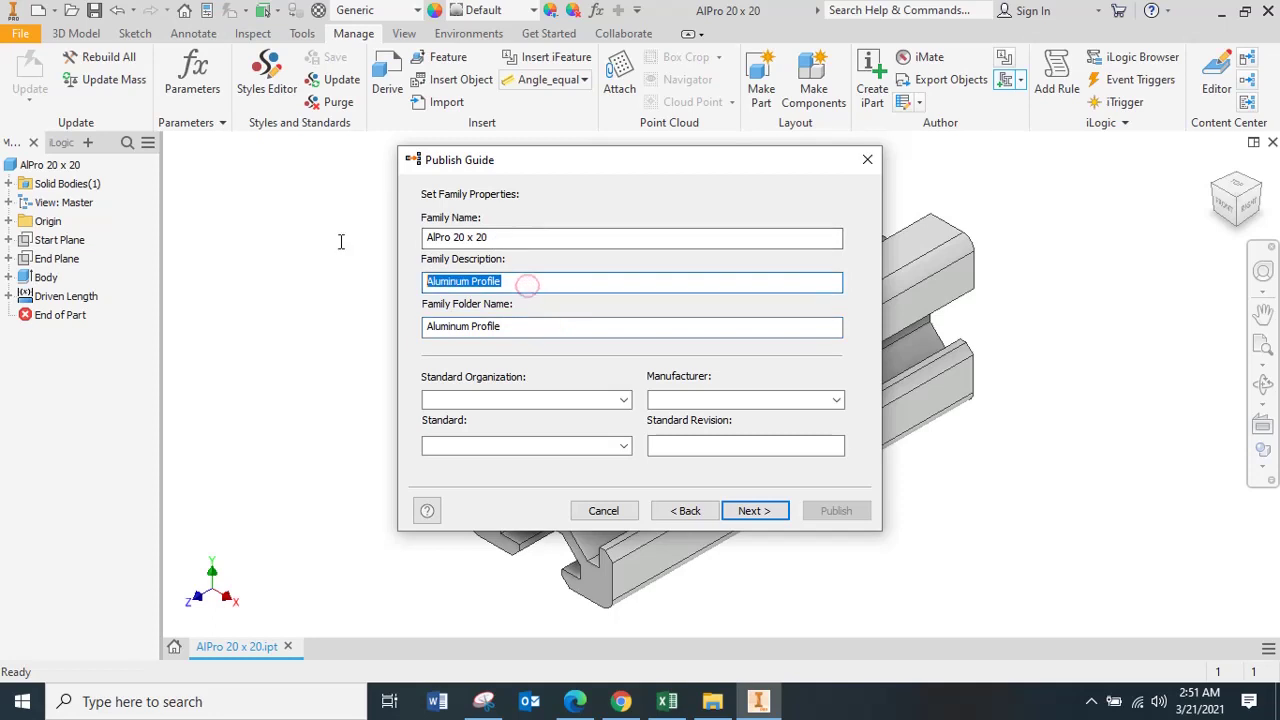
{"action": "type", "text": "AlPro 20 x 20"}
{"action": "left_click_drag", "start_coordinate": [511, 328], "coordinate": [345, 291]}
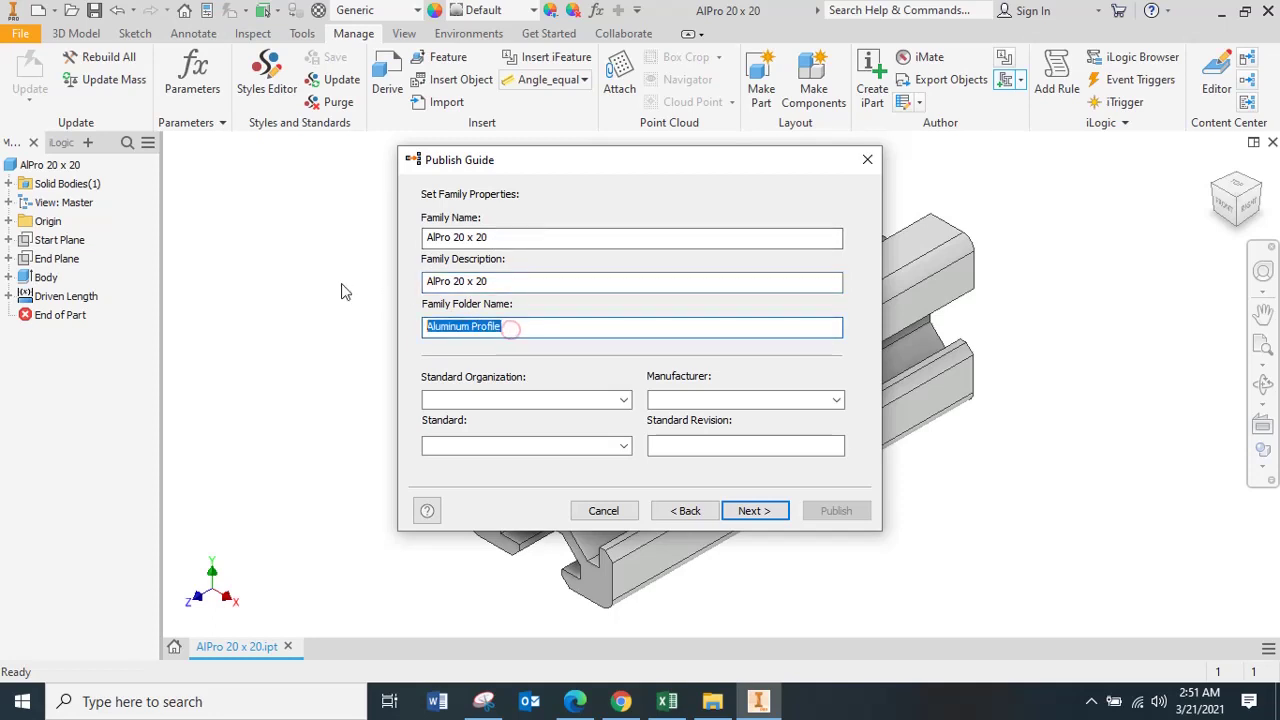
{"action": "key", "text": "ctrl+c"}
{"action": "left_click_drag", "start_coordinate": [503, 241], "coordinate": [229, 263]}
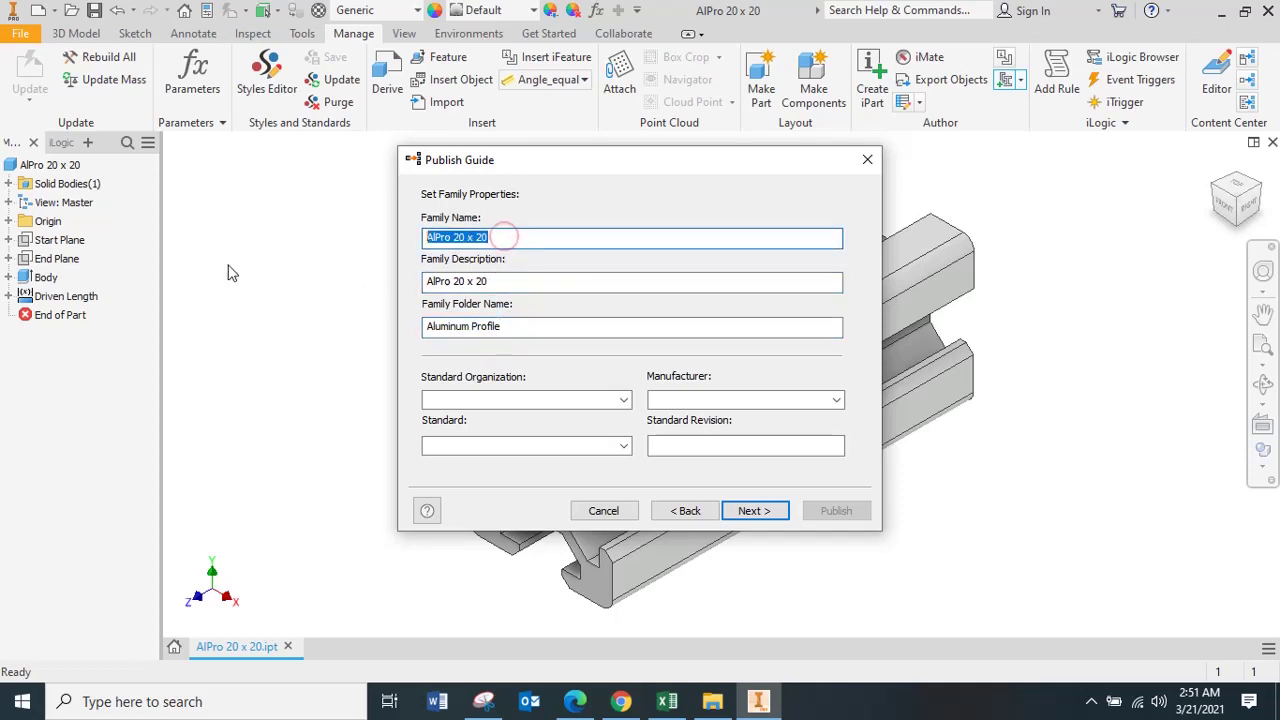
{"action": "key", "text": "ctrl+v"}
- Set both the standard organization and the standard of the family to RoemahCAD
{"action": "left_click", "coordinate": [608, 402]}
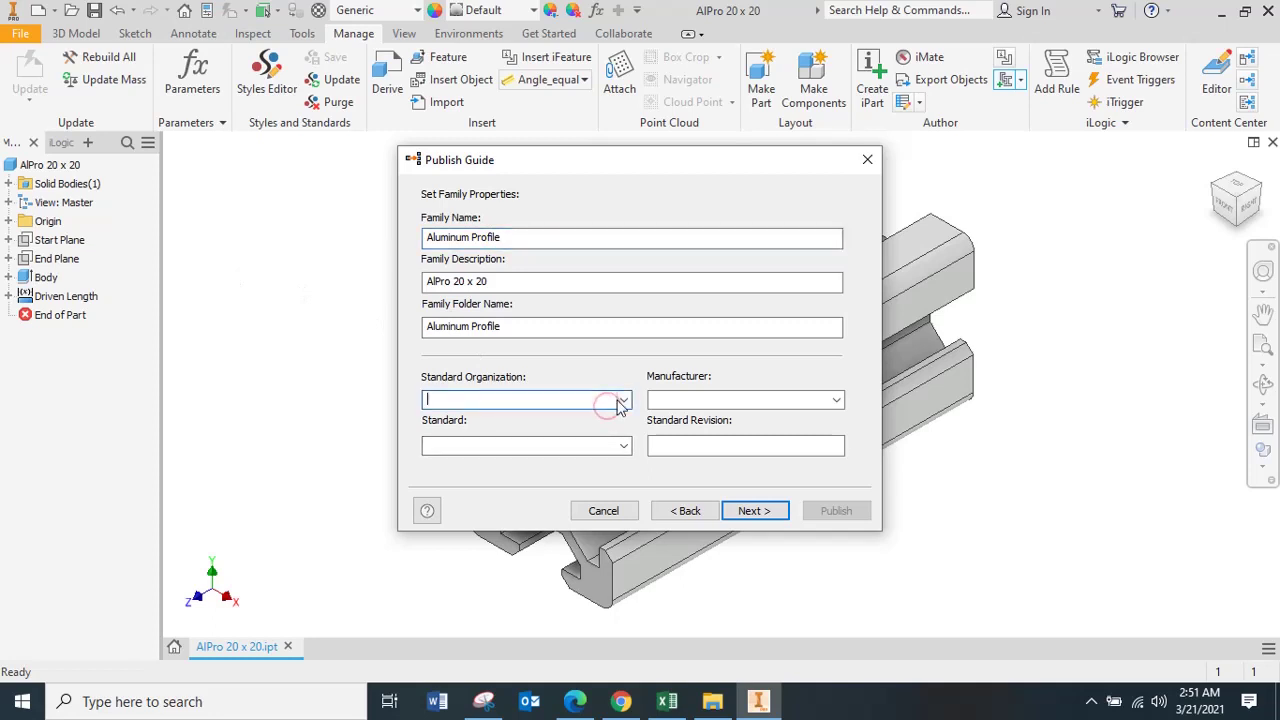
{"action": "left_click", "coordinate": [622, 401]}
{"action": "left_click", "coordinate": [622, 401]}
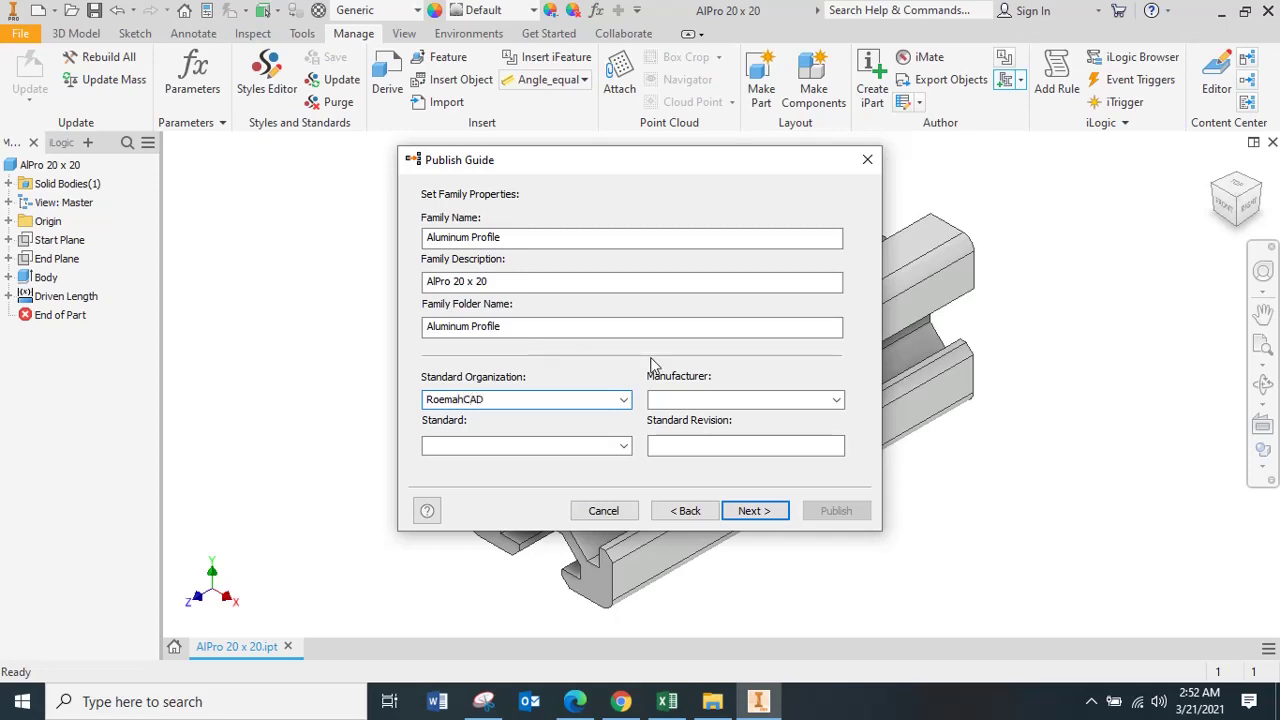
{"action": "double_click", "coordinate": [608, 398]}
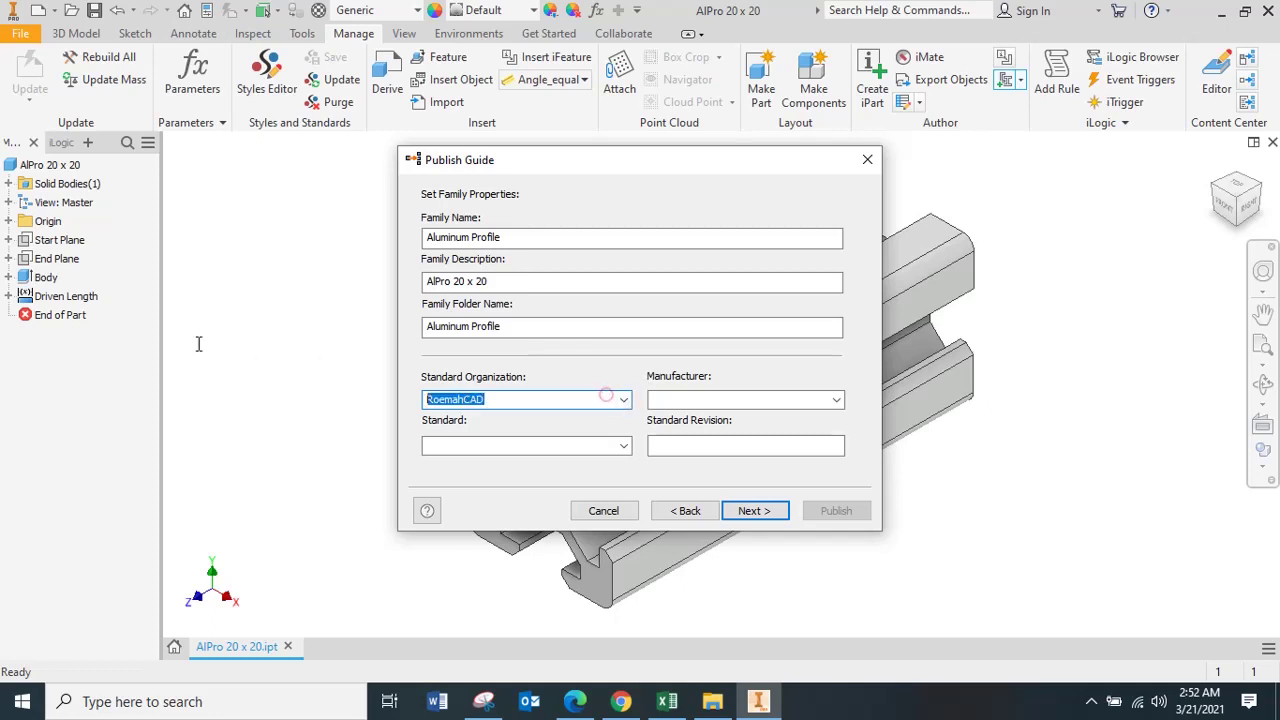
{"action": "left_click", "coordinate": [453, 447]}
{"action": "key", "text": "ctrl+v"}
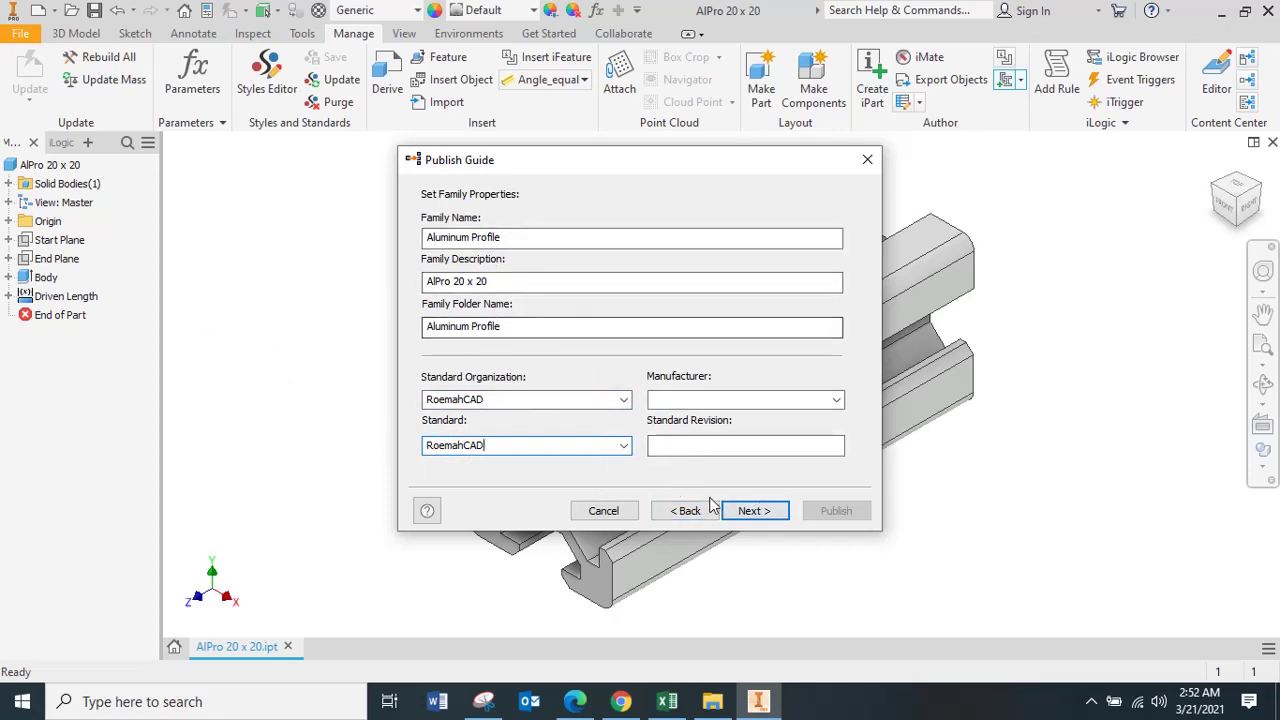
- Accept the default thumbnail image, publish the family to the library and close the part
{"action": "left_click", "coordinate": [751, 511]}
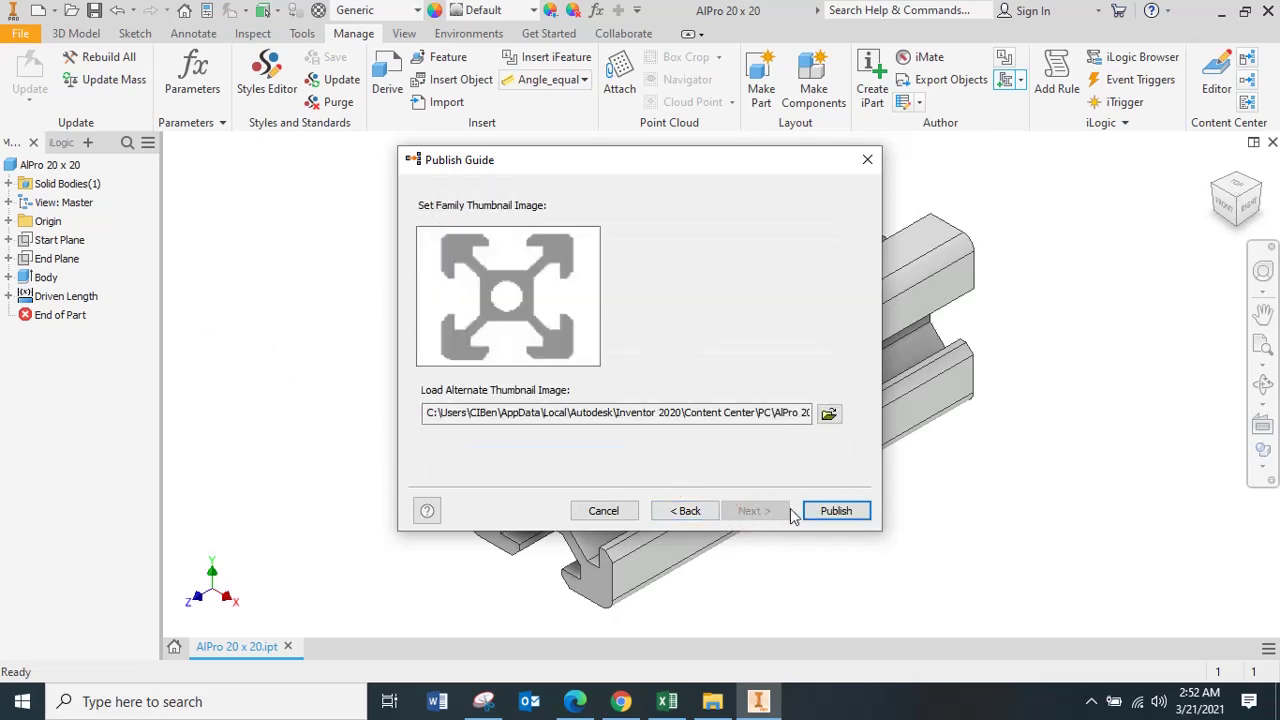
{"action": "left_click", "coordinate": [834, 510]}
{"action": "left_click", "coordinate": [690, 410]}
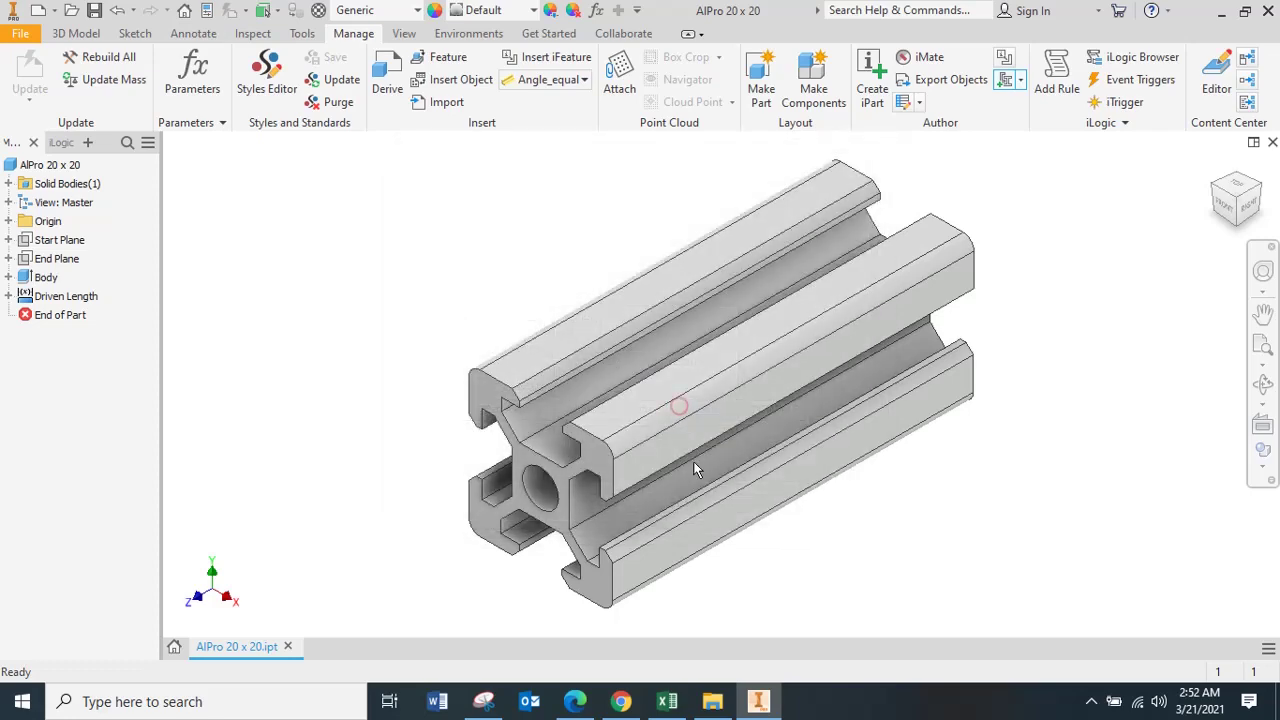
{"action": "left_click", "coordinate": [440, 303]}
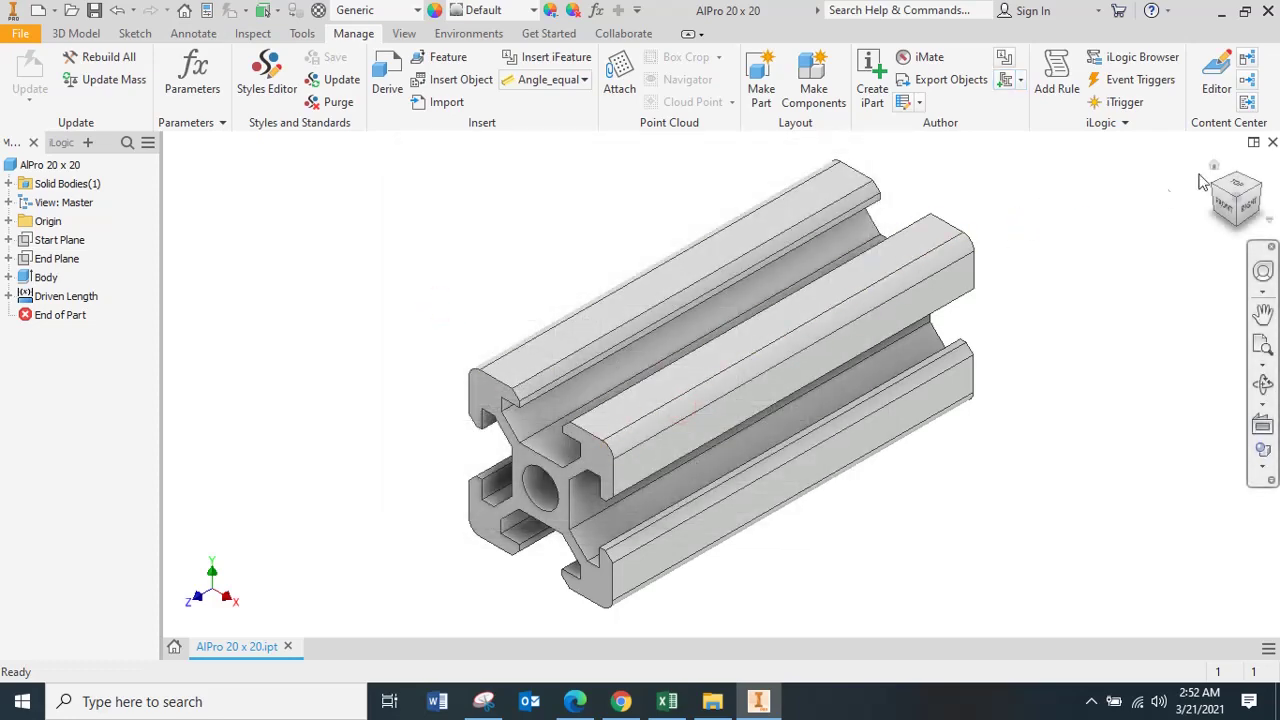
{"action": "left_click", "coordinate": [1270, 142]}
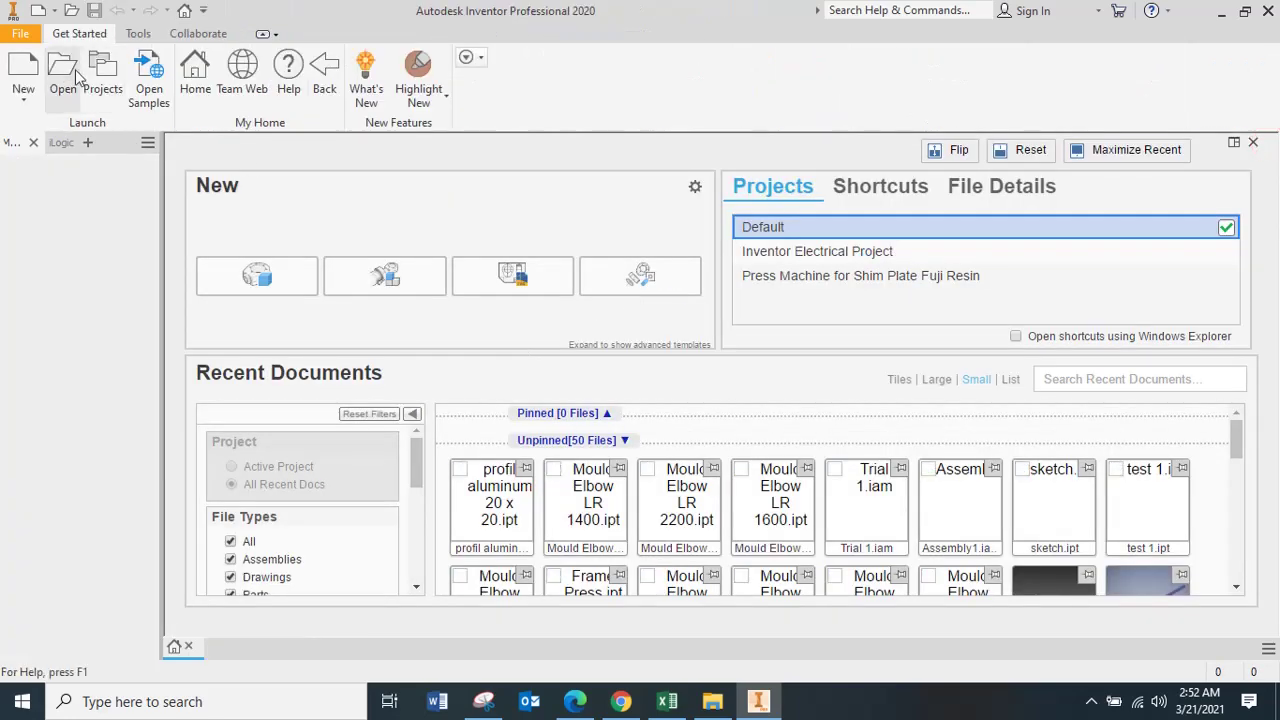
- Locate the sketch part in the Costum Frame Generator folder in File Explorer
{"action": "left_click", "coordinate": [712, 701]}
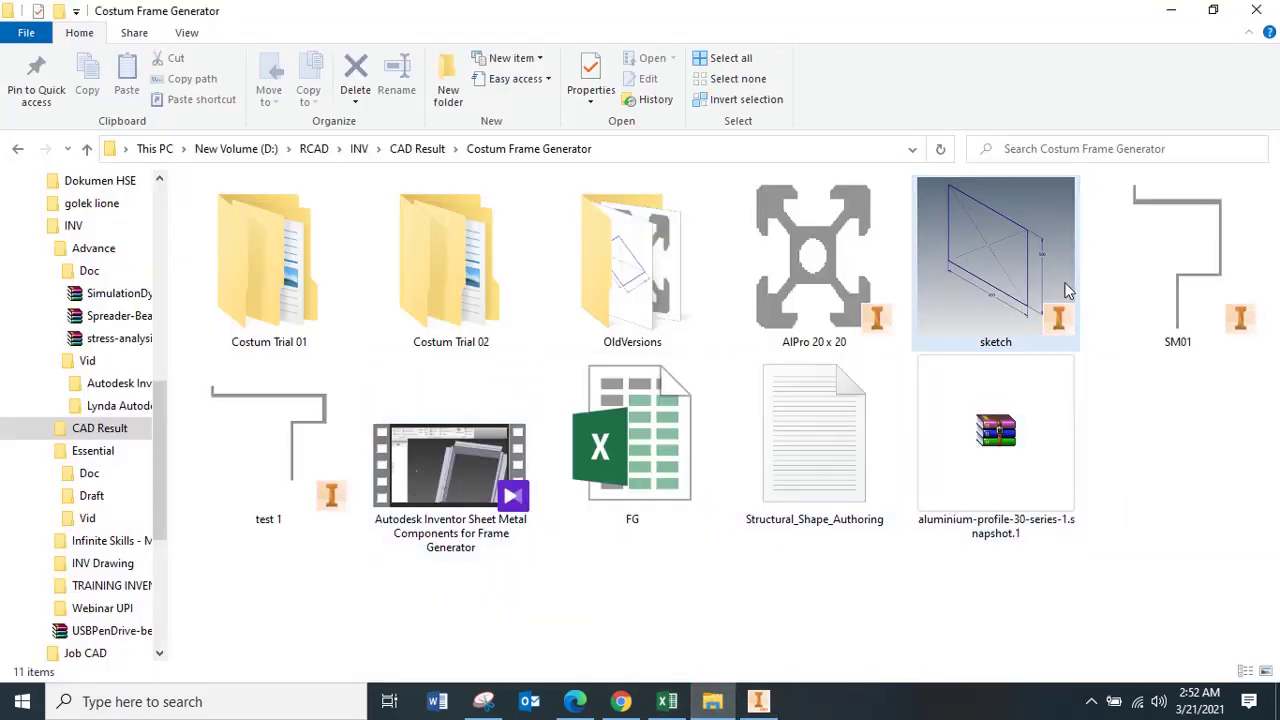
{"action": "left_click", "coordinate": [1008, 268]}
{"action": "key", "text": "alt+Tab"}
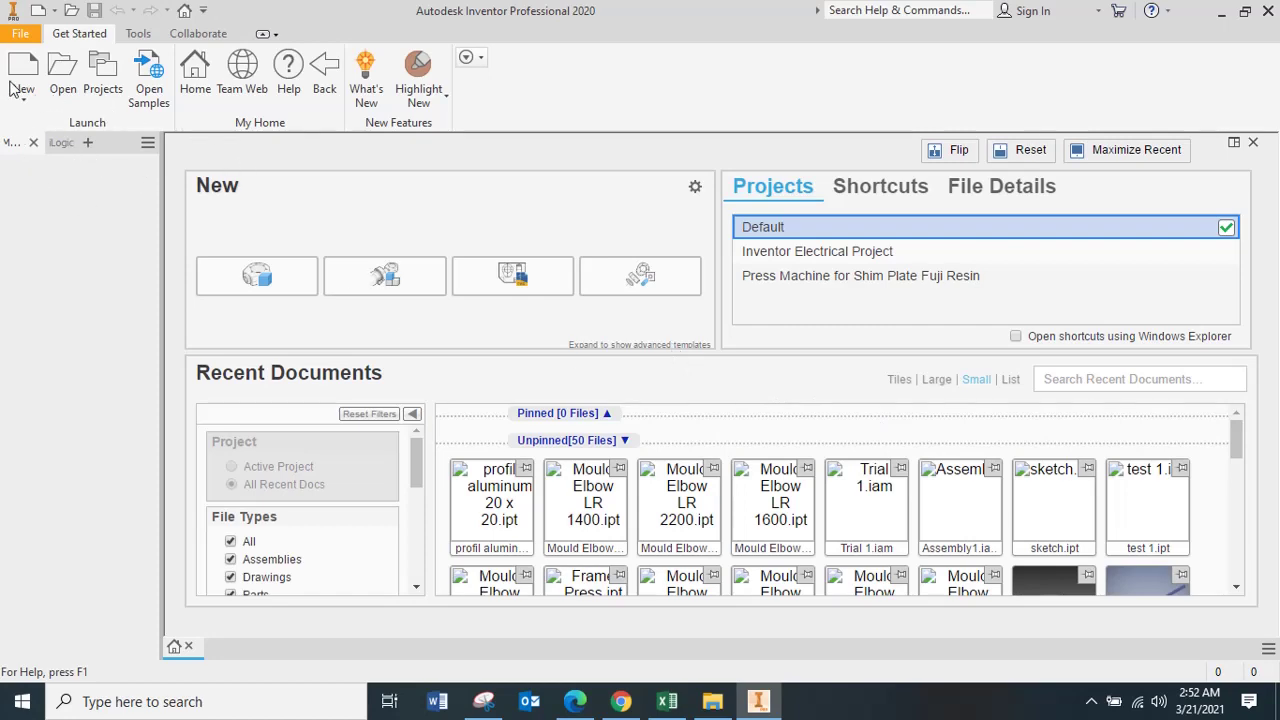
- Create a new assembly in Inventor from the metric Standard (mm).iam template
{"action": "left_click", "coordinate": [585, 345]}
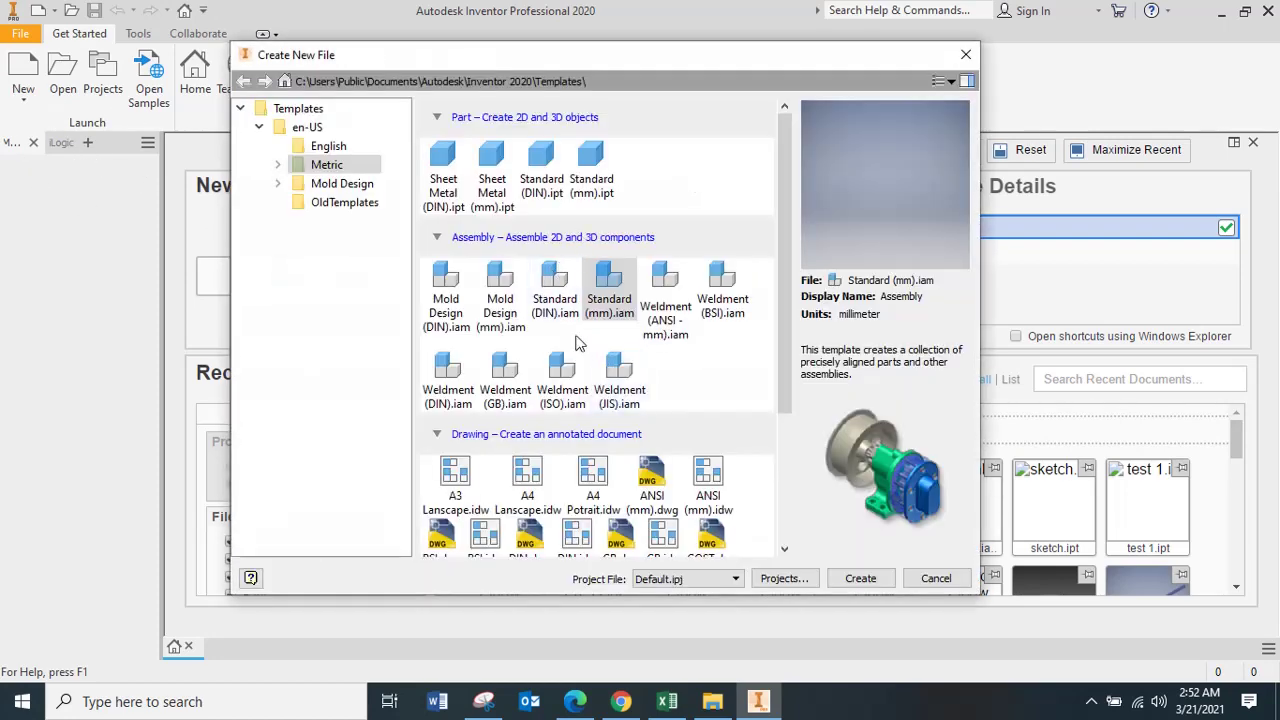
{"action": "double_click", "coordinate": [608, 288]}
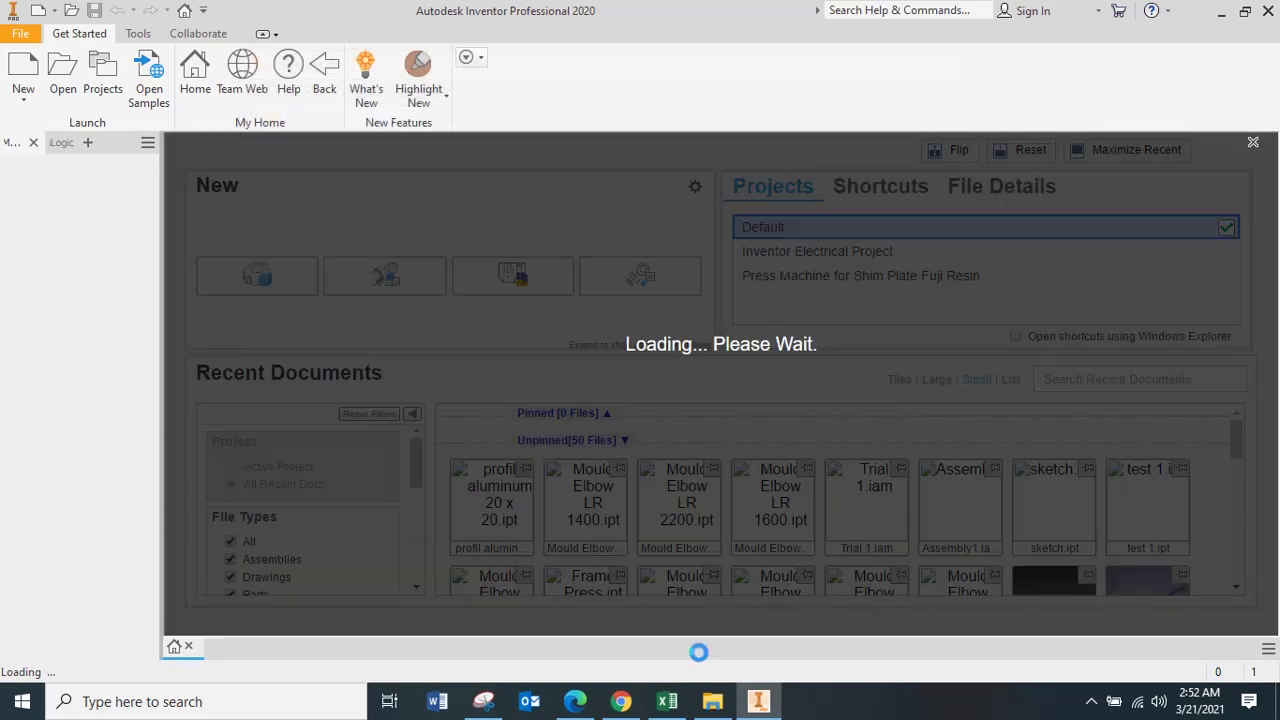
{"action": "left_click", "coordinate": [713, 705]}
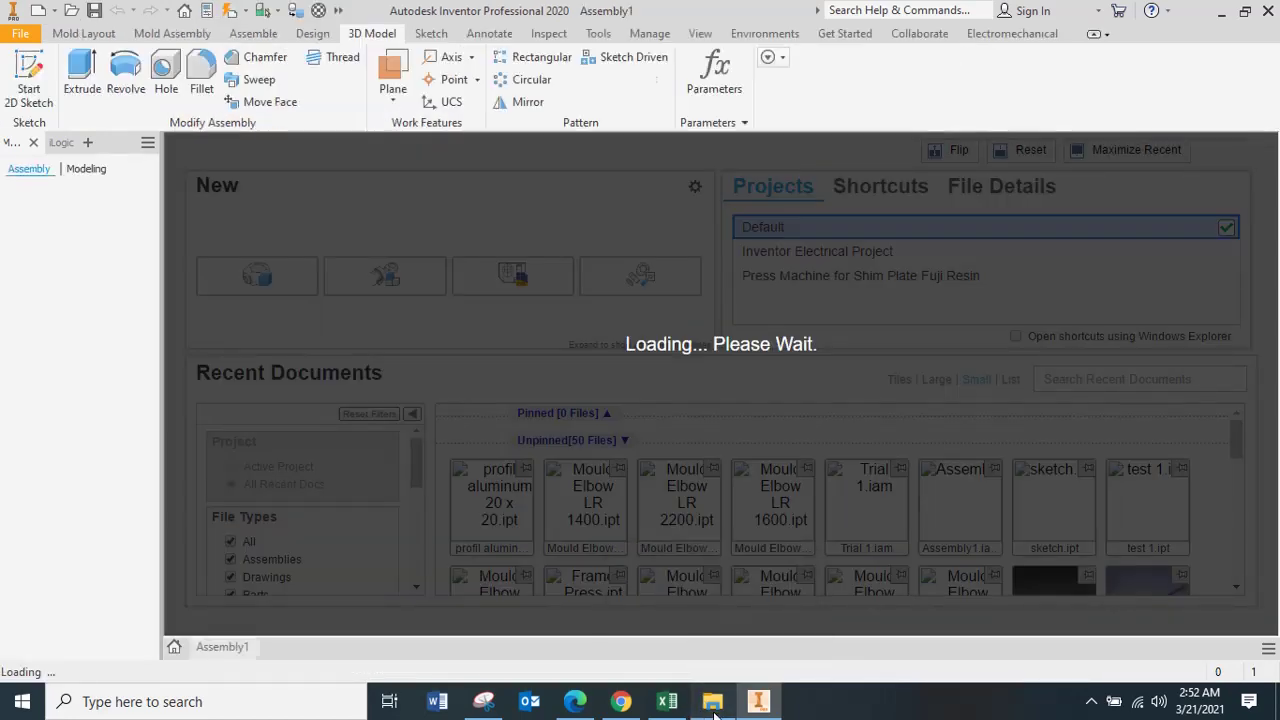
{"action": "key", "text": "alt+Tab"}
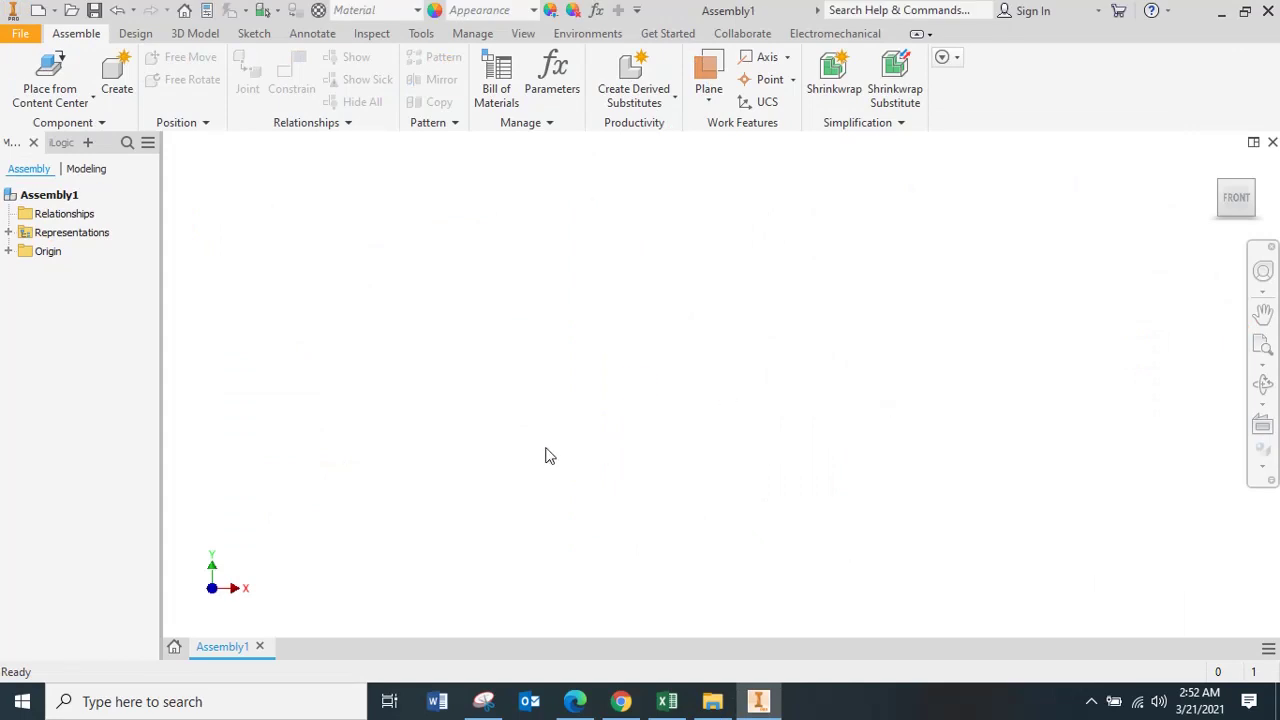
{"action": "left_click", "coordinate": [135, 33]}
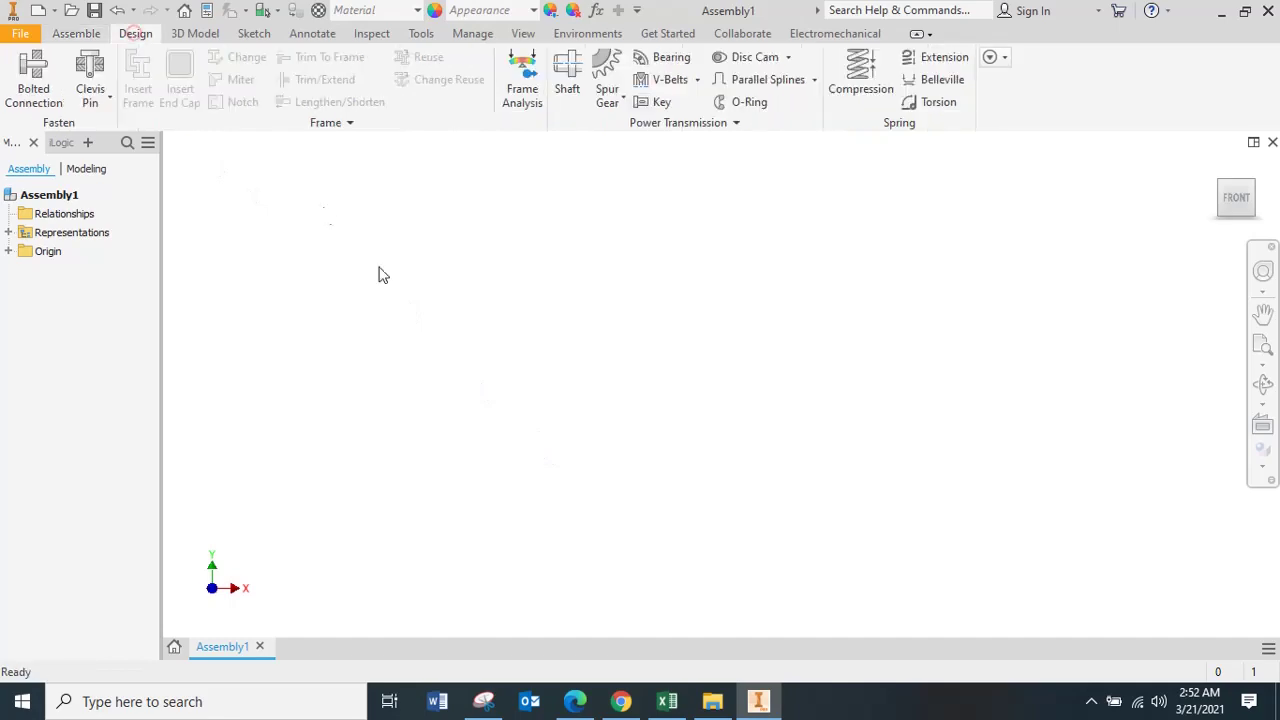
{"action": "left_click", "coordinate": [88, 38]}
{"action": "key", "text": "alt+Tab"}
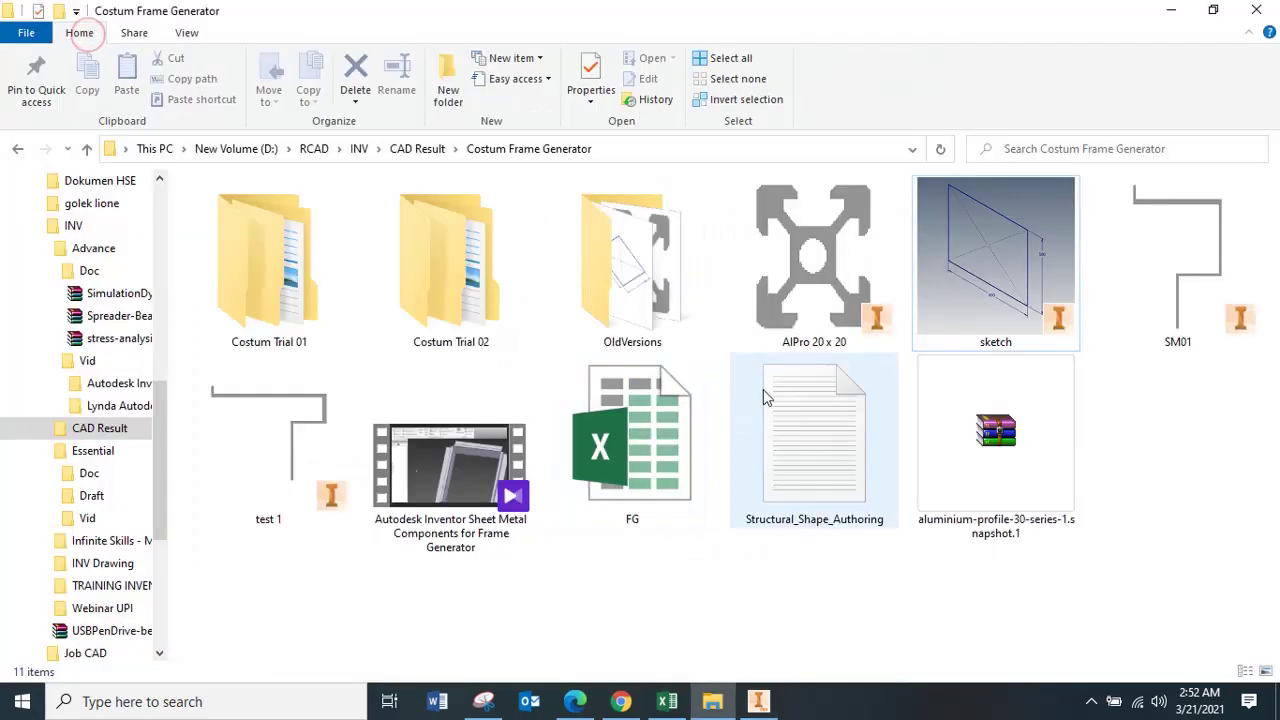
{"action": "key", "text": "alt+Tab"}
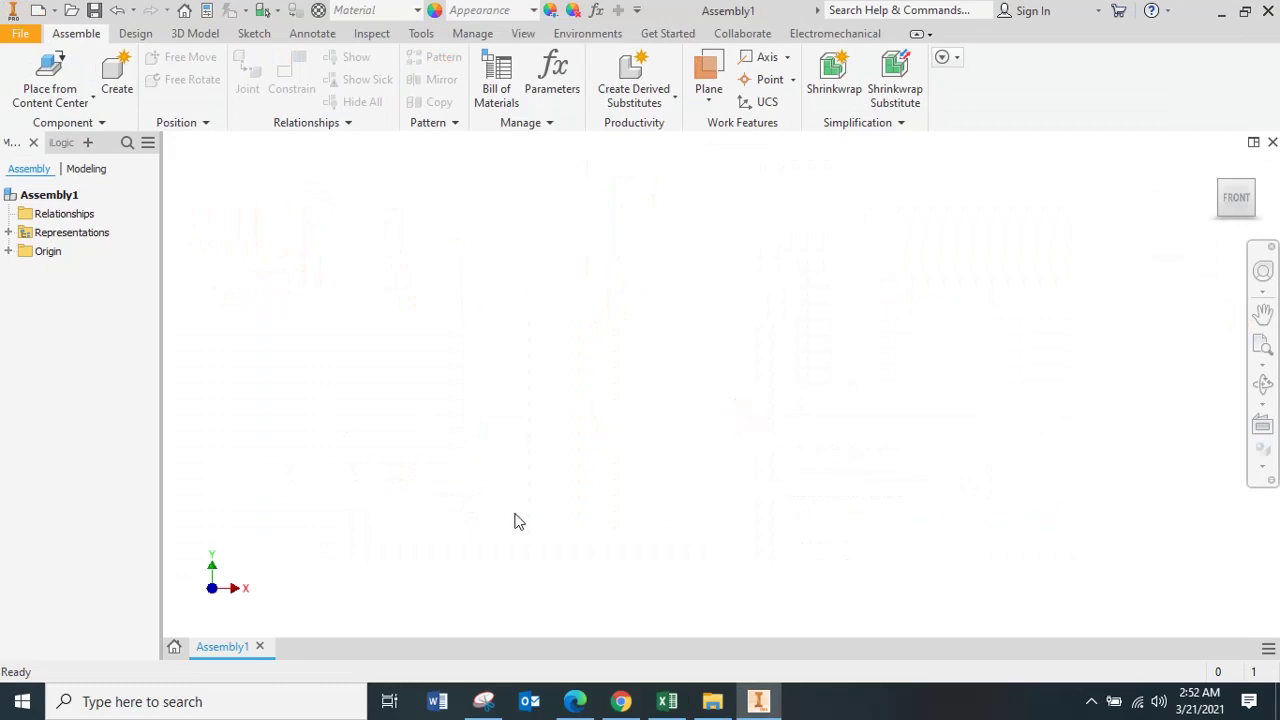
{"action": "left_click", "coordinate": [135, 33]}
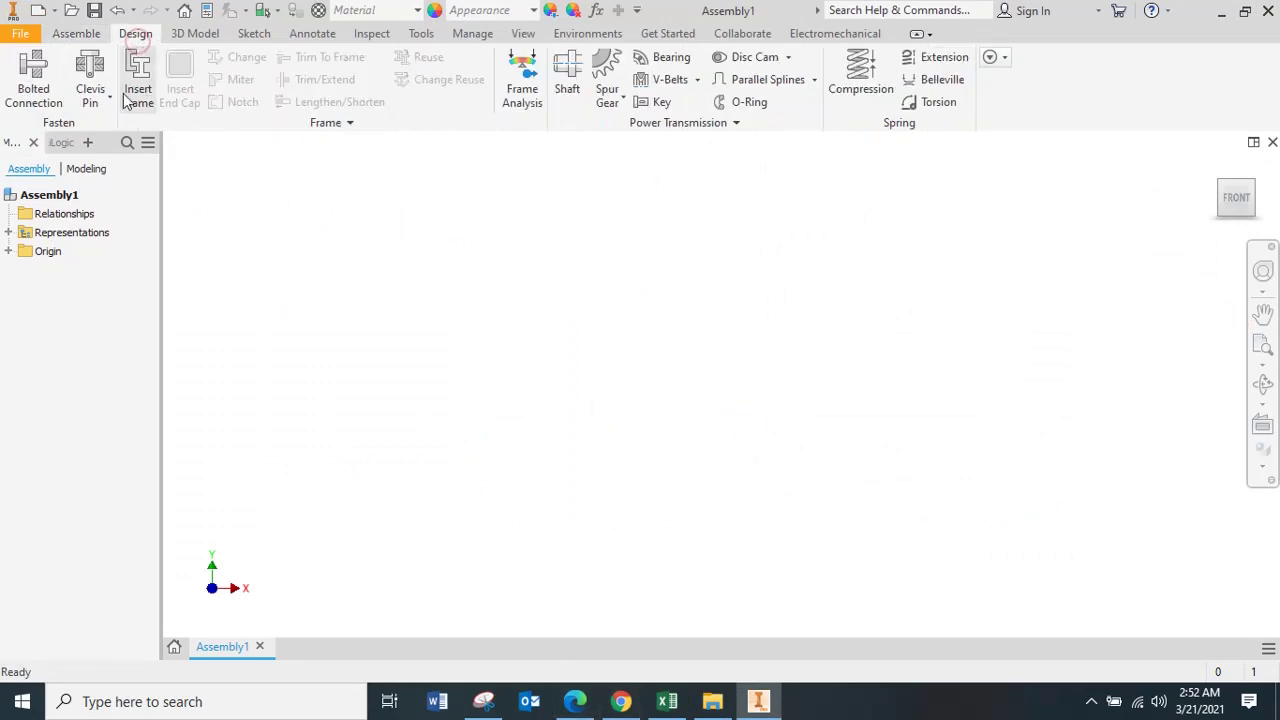
{"action": "left_click", "coordinate": [70, 34]}
{"action": "left_click", "coordinate": [69, 10]}
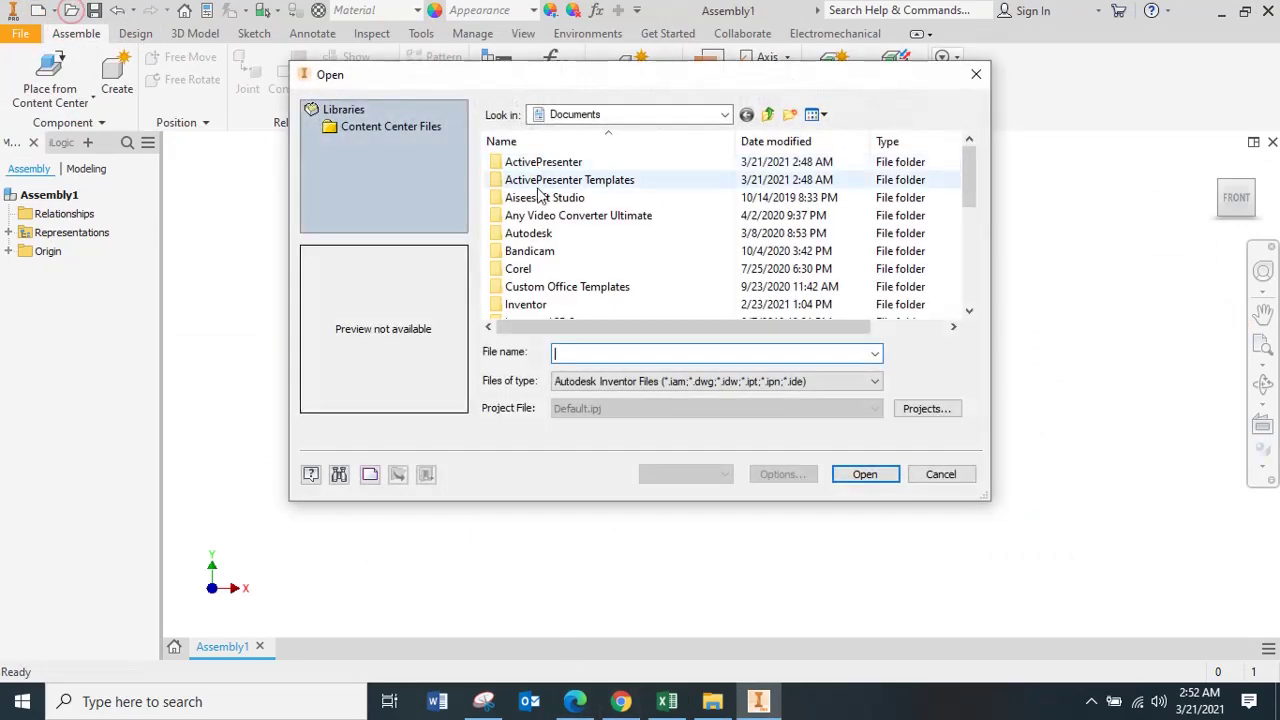
{"action": "scroll", "coordinate": [594, 300], "scroll_direction": "down", "scroll_amount": 10}
{"action": "key", "text": "Escape"}
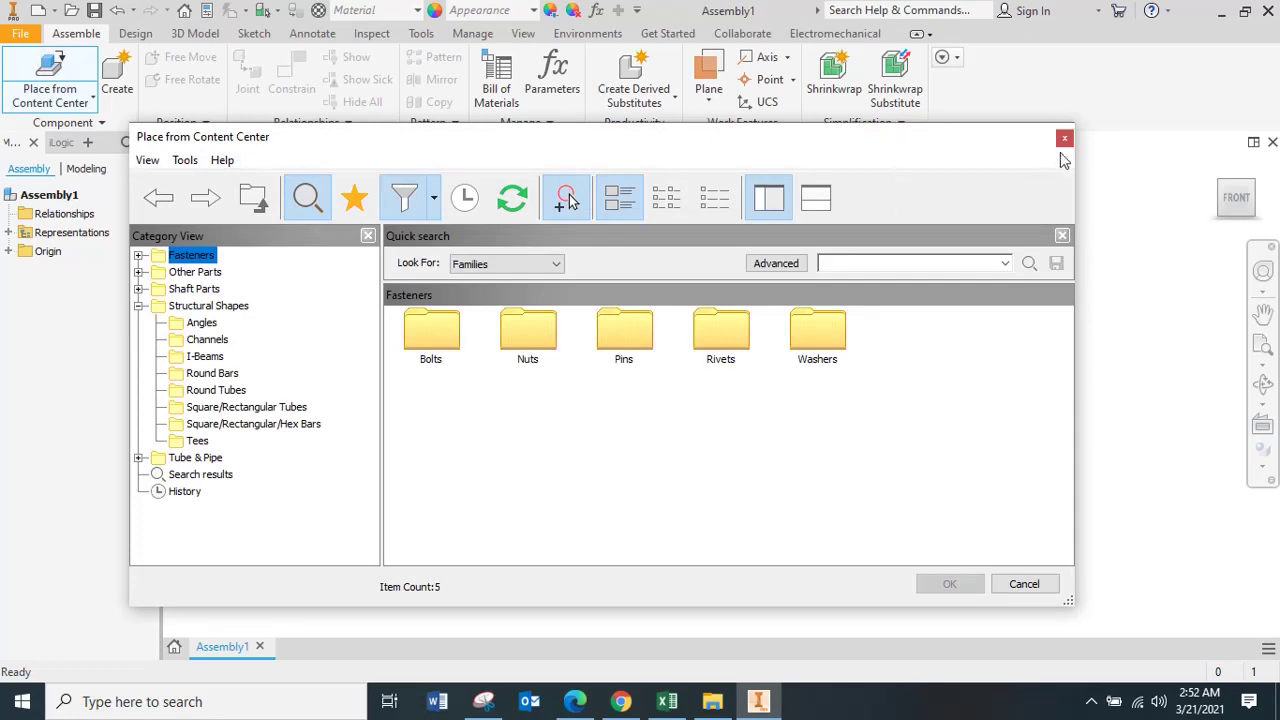
{"action": "left_click", "coordinate": [1065, 140]}
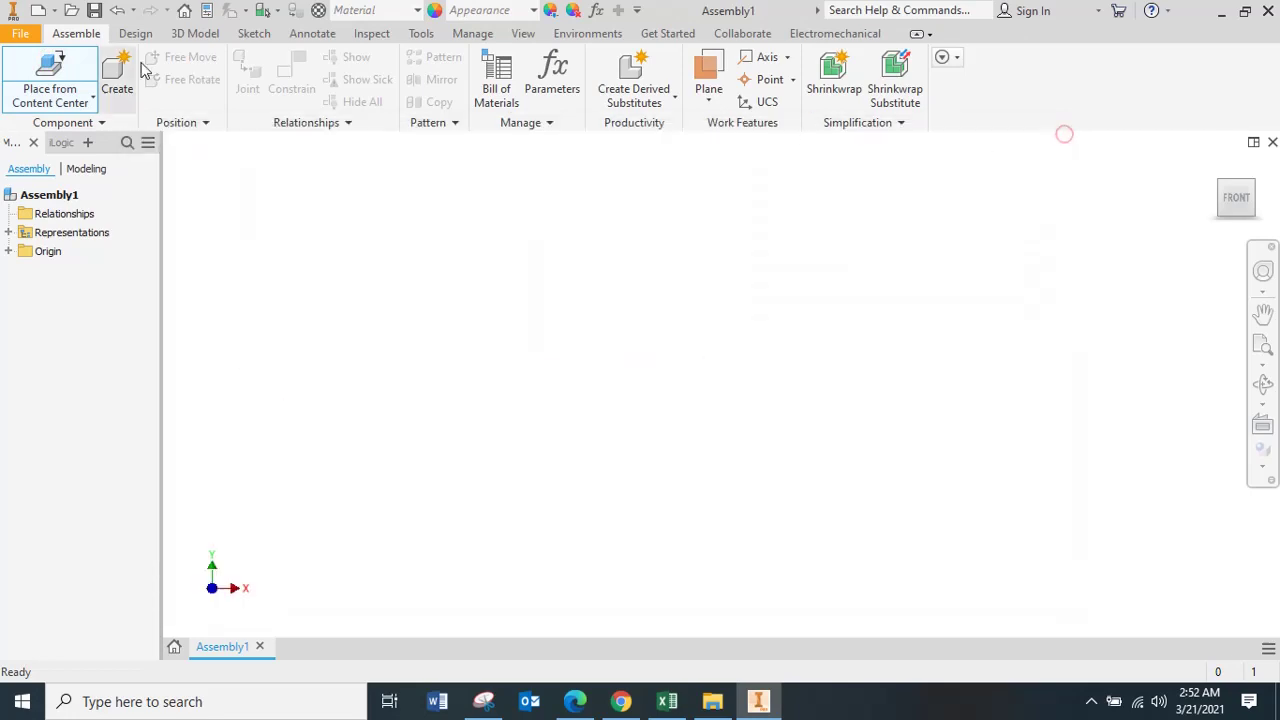
- Start placing an existing component and browse to the D:\RCAD\INV\CAD Result\Costum Frame Generator folder
{"action": "left_click", "coordinate": [72, 100]}
{"action": "left_click", "coordinate": [85, 145]}
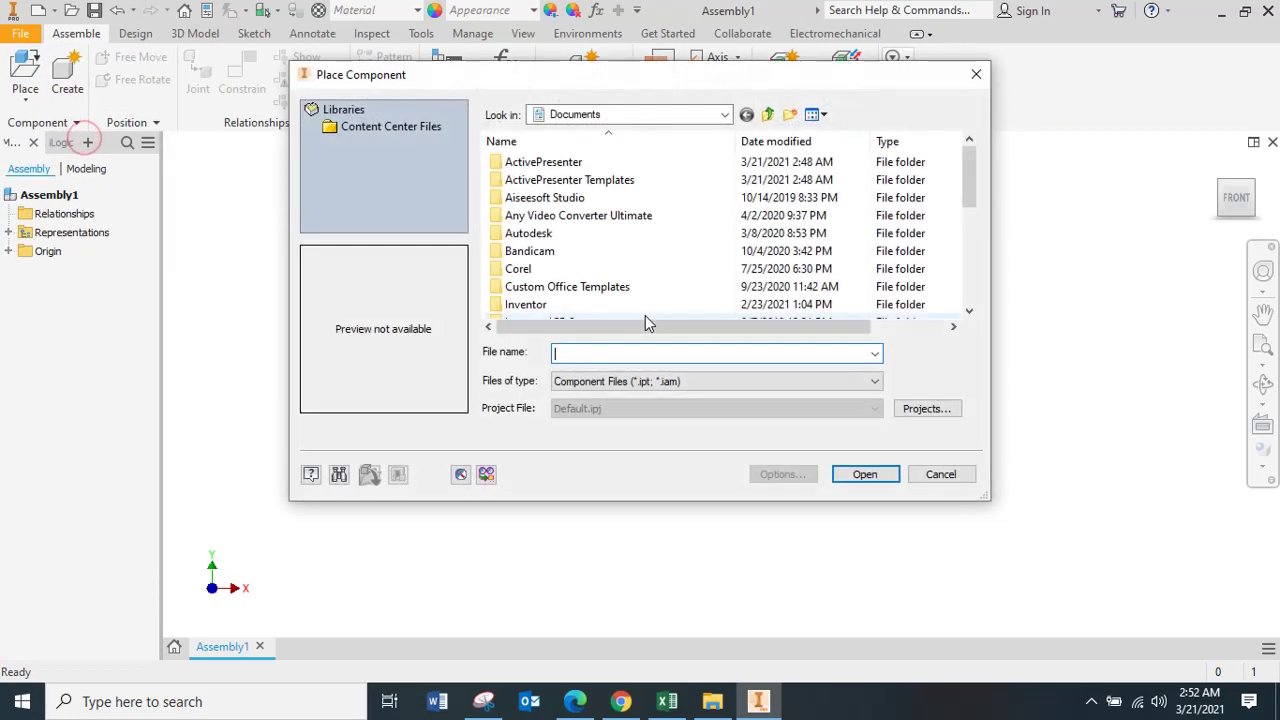
{"action": "scroll", "coordinate": [609, 231], "scroll_direction": "down", "scroll_amount": 5}
{"action": "left_click", "coordinate": [630, 114]}
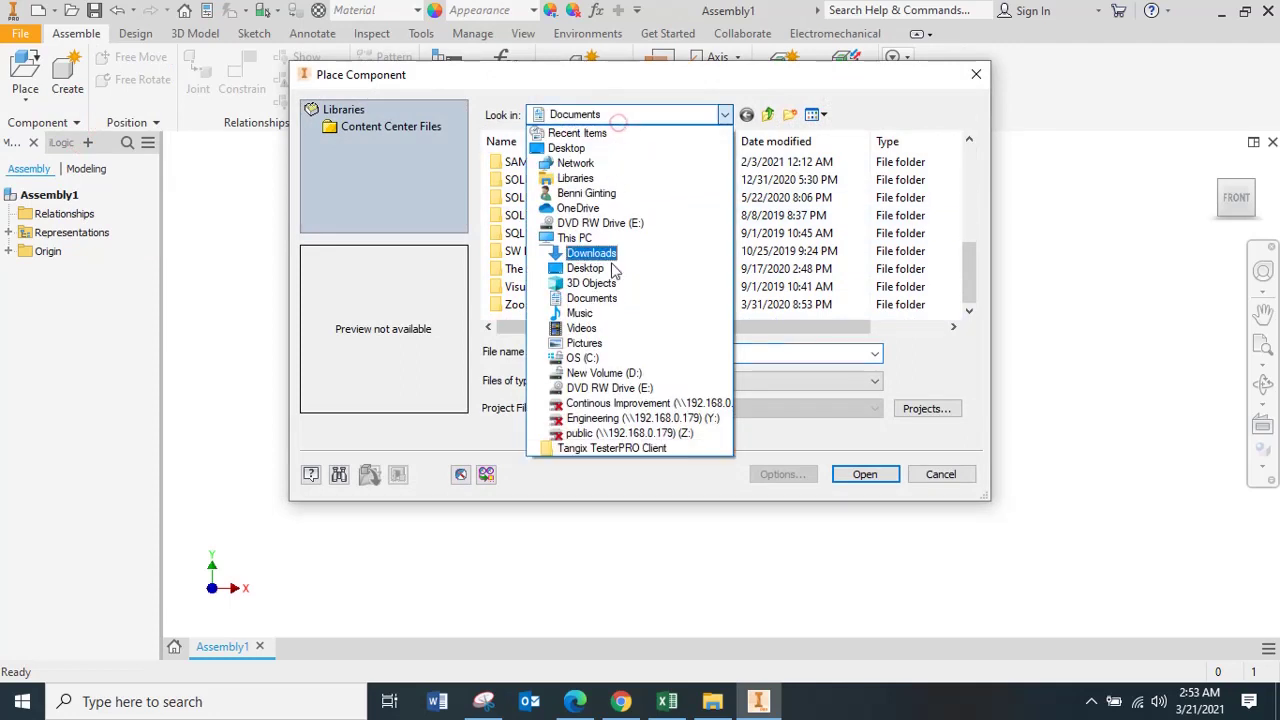
{"action": "left_click", "coordinate": [605, 289]}
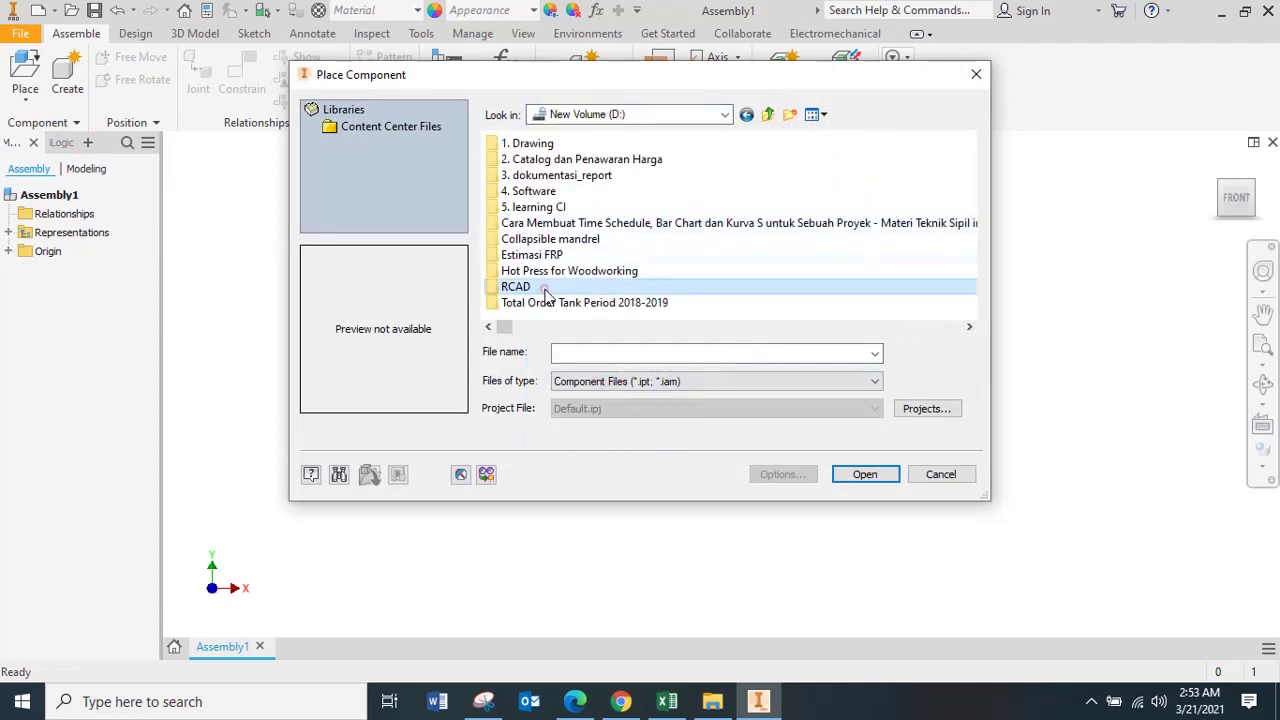
{"action": "double_click", "coordinate": [540, 287]}
{"action": "double_click", "coordinate": [512, 223]}
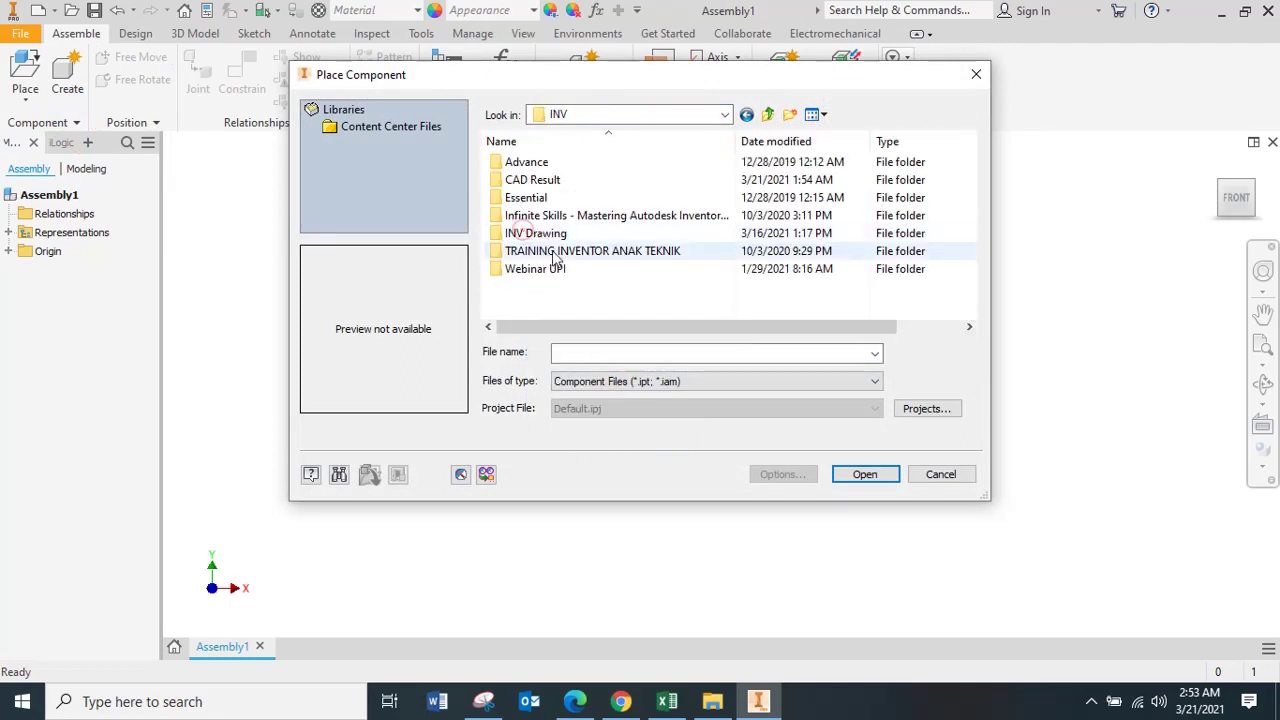
{"action": "double_click", "coordinate": [548, 182]}
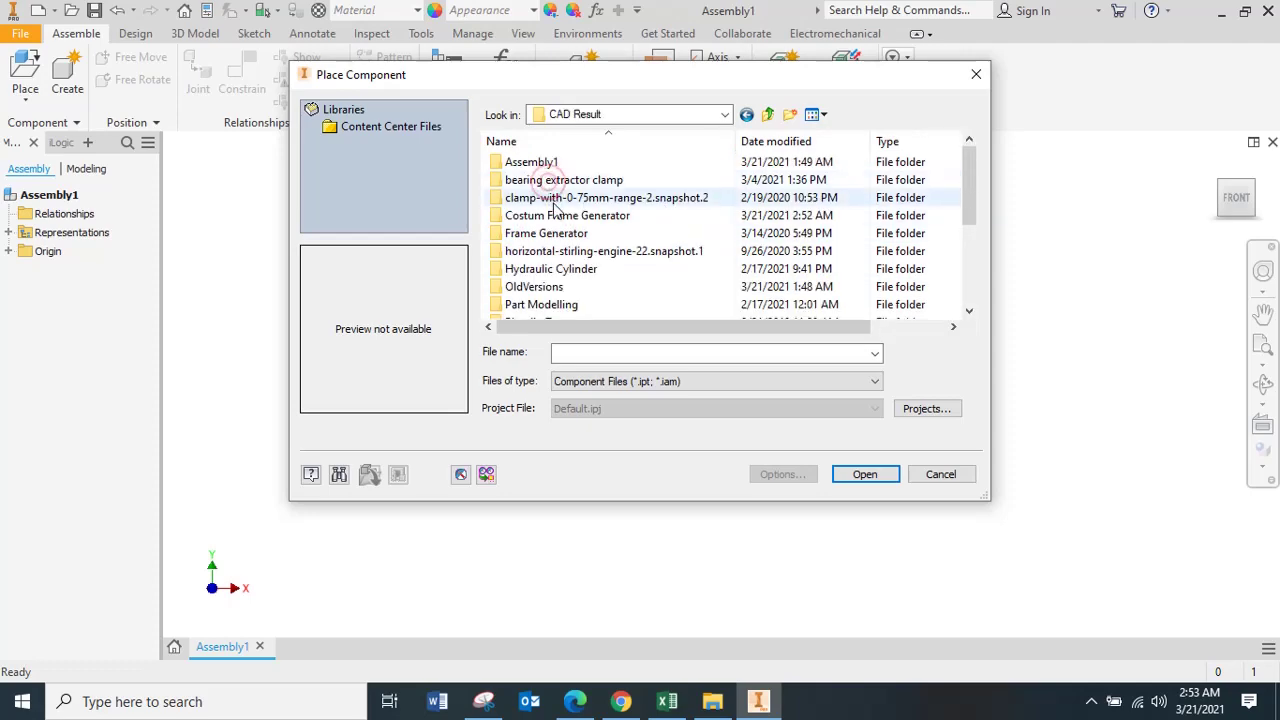
{"action": "double_click", "coordinate": [555, 214]}
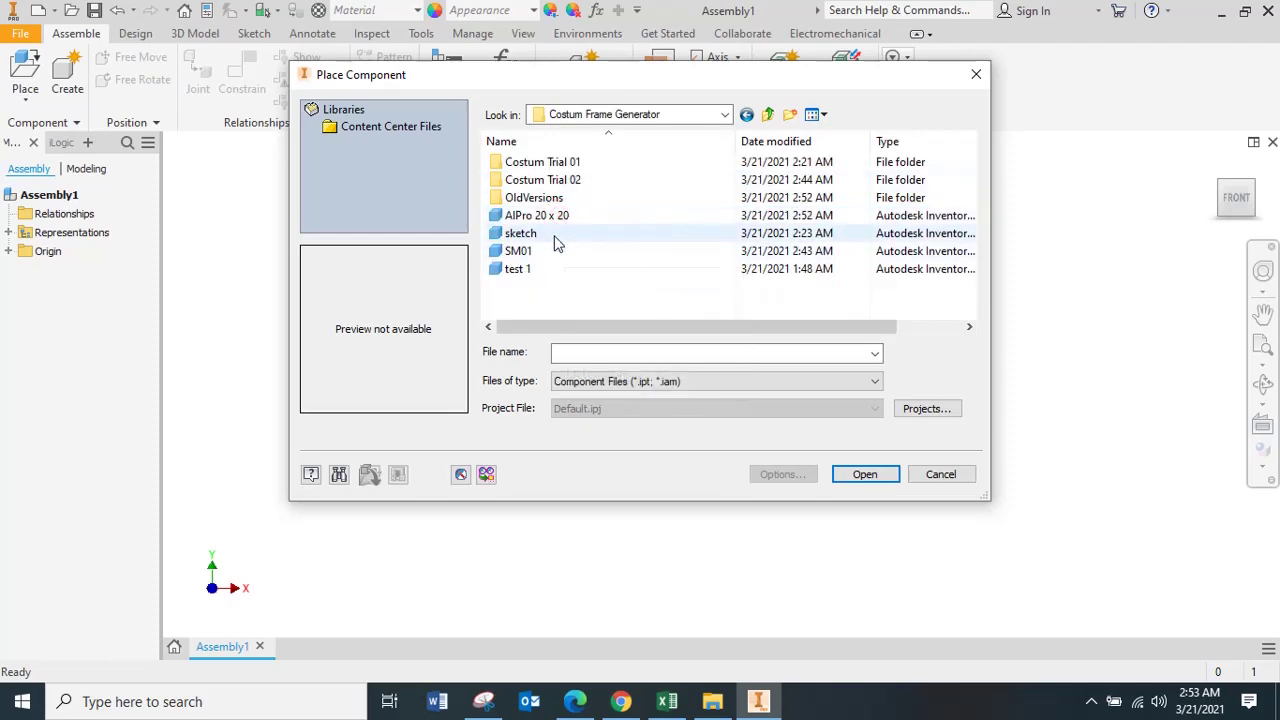
- Place one instance of the sketch part in the assembly and end the placement
{"action": "left_click", "coordinate": [555, 236]}
{"action": "left_click", "coordinate": [863, 474]}
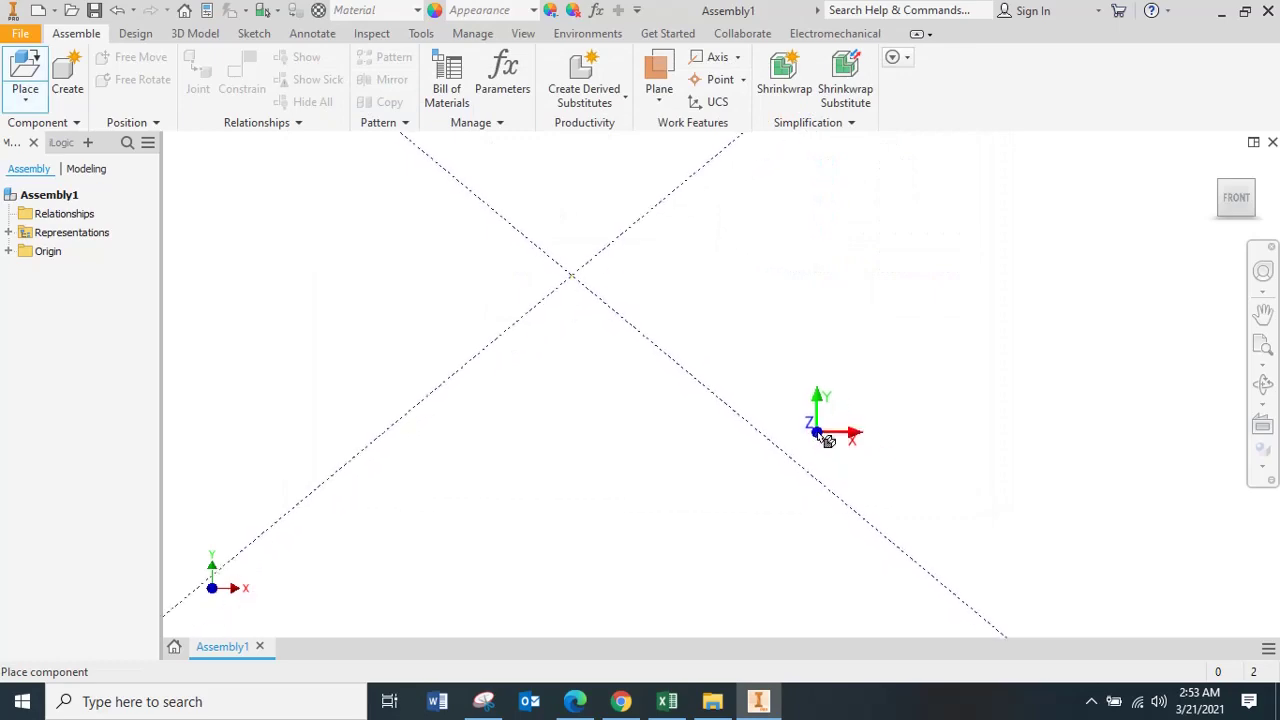
{"action": "left_click", "coordinate": [826, 454]}
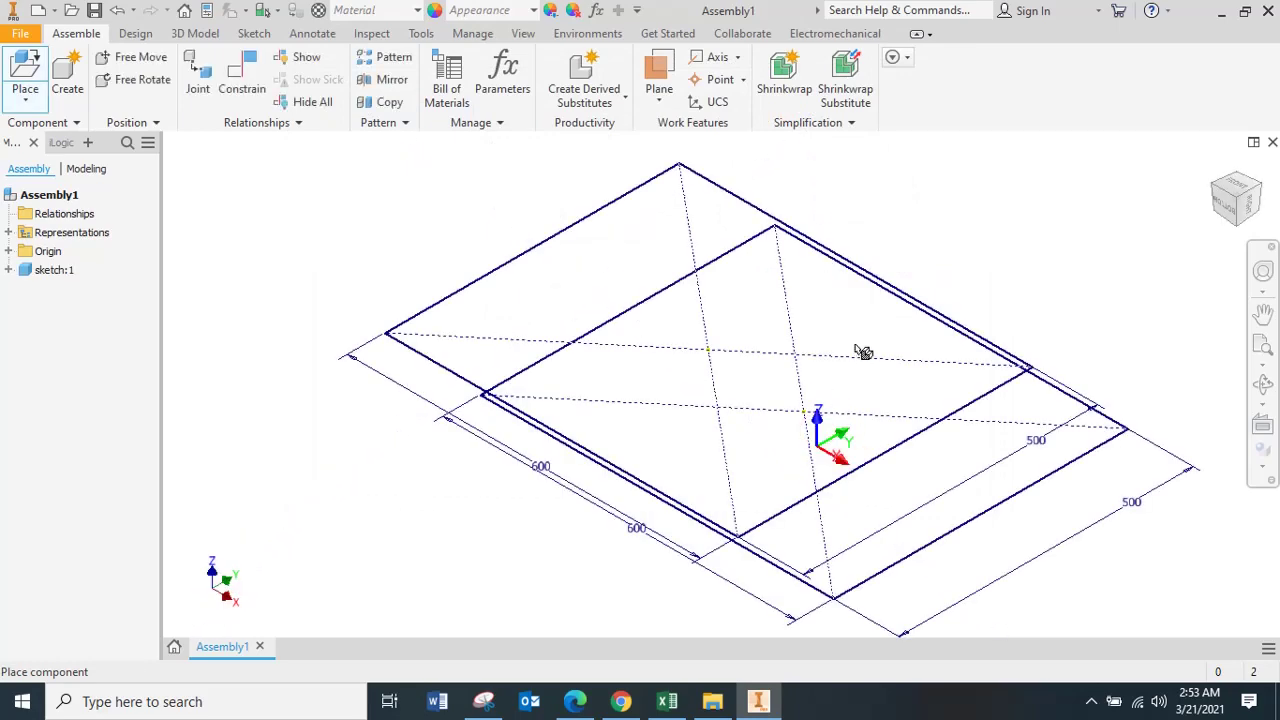
{"action": "key", "text": "Escape"}
- Orient the assembly to the isometric view between the top, front and right faces and set it as home with Fit to View
{"action": "left_click", "coordinate": [1237, 195]}
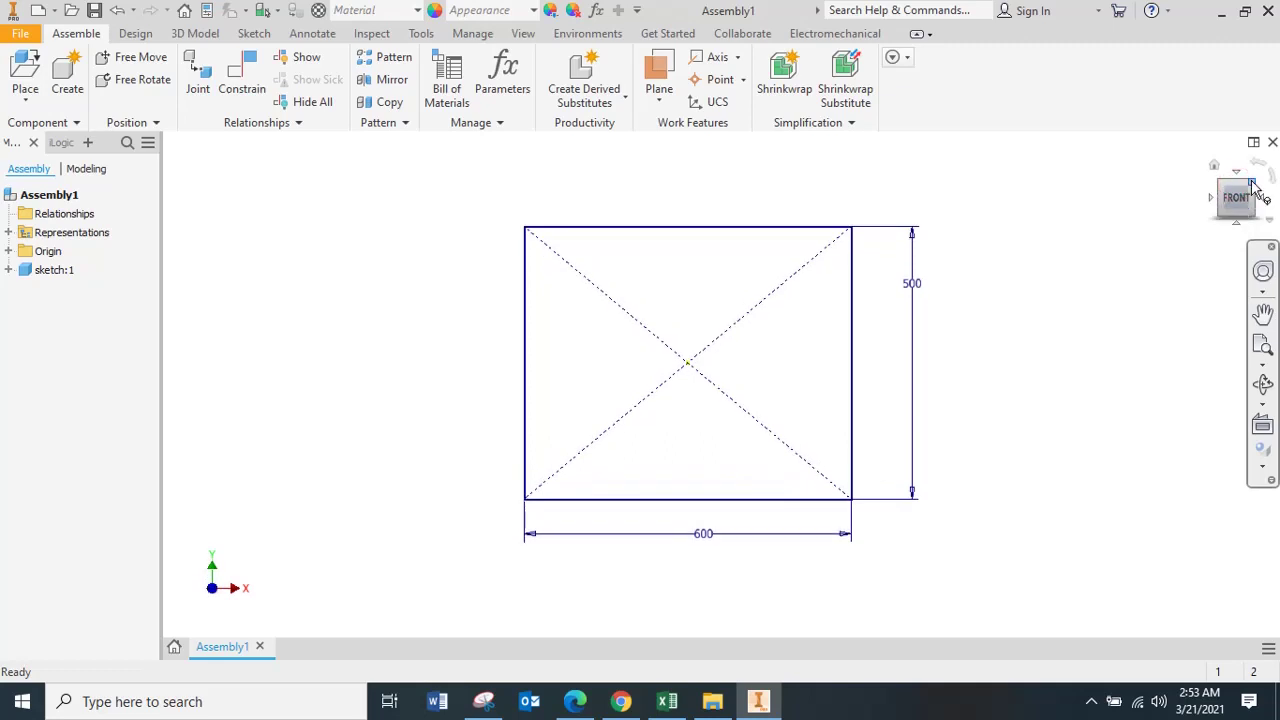
{"action": "left_click", "coordinate": [1252, 187]}
{"action": "right_click", "coordinate": [1243, 203]}
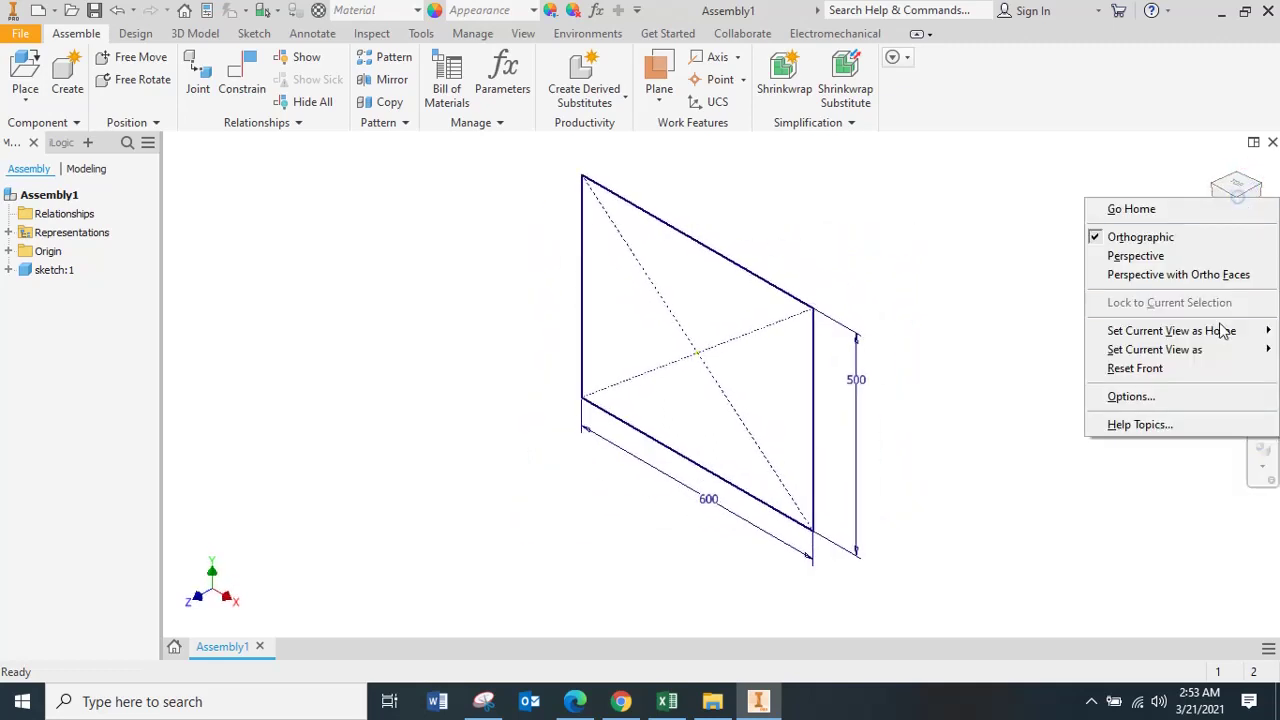
{"action": "mouse_move", "coordinate": [1186, 329]}
{"action": "left_click", "coordinate": [1032, 330]}
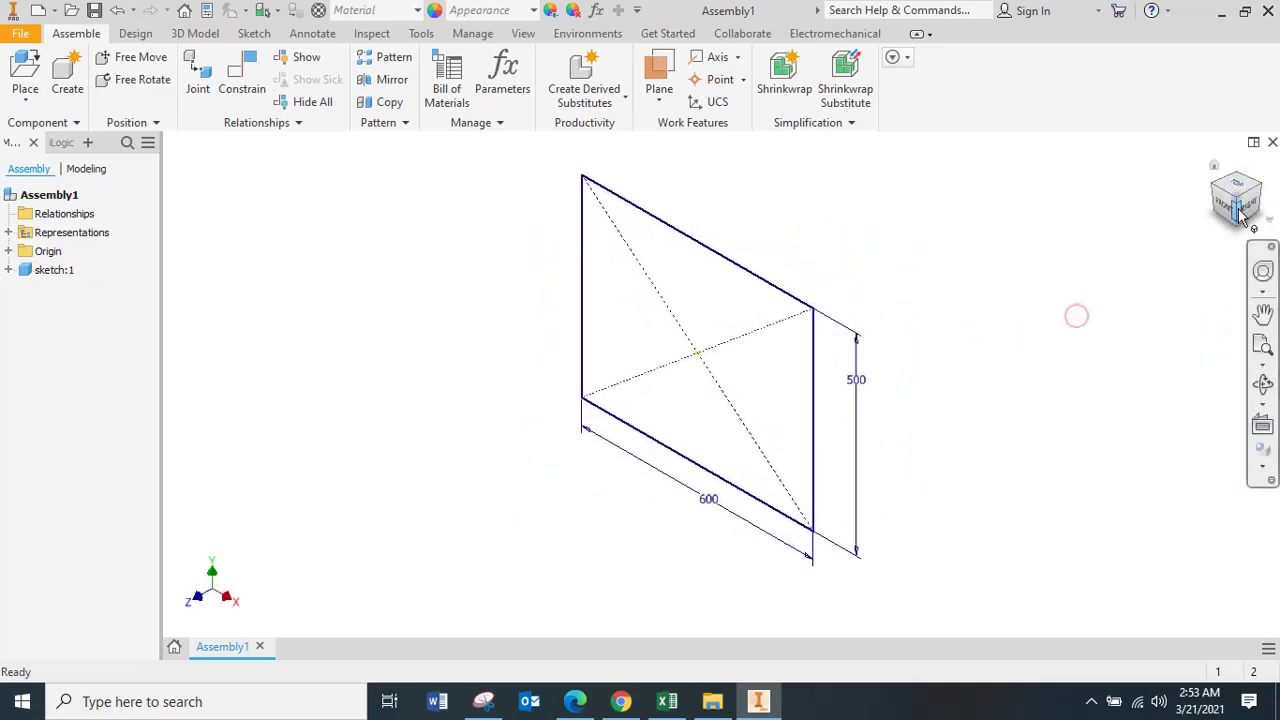
{"action": "right_click", "coordinate": [1238, 200]}
{"action": "left_click", "coordinate": [1222, 328]}
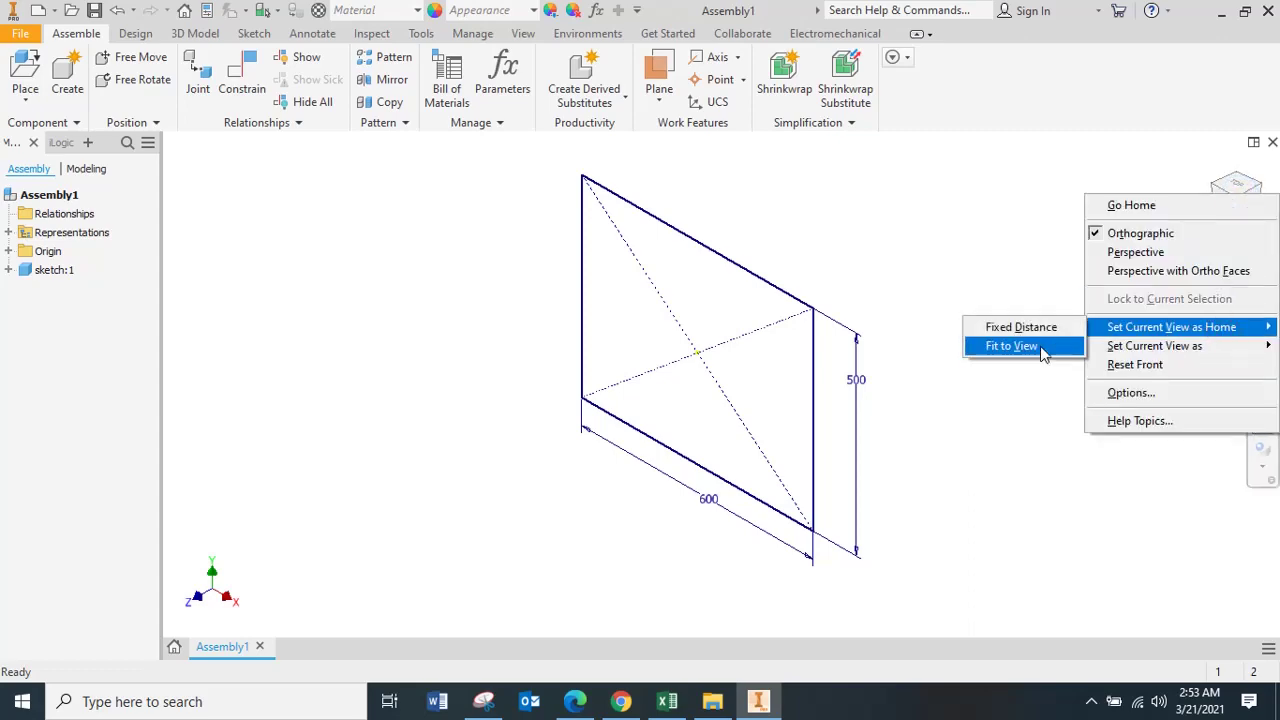
{"action": "left_click", "coordinate": [1037, 346]}
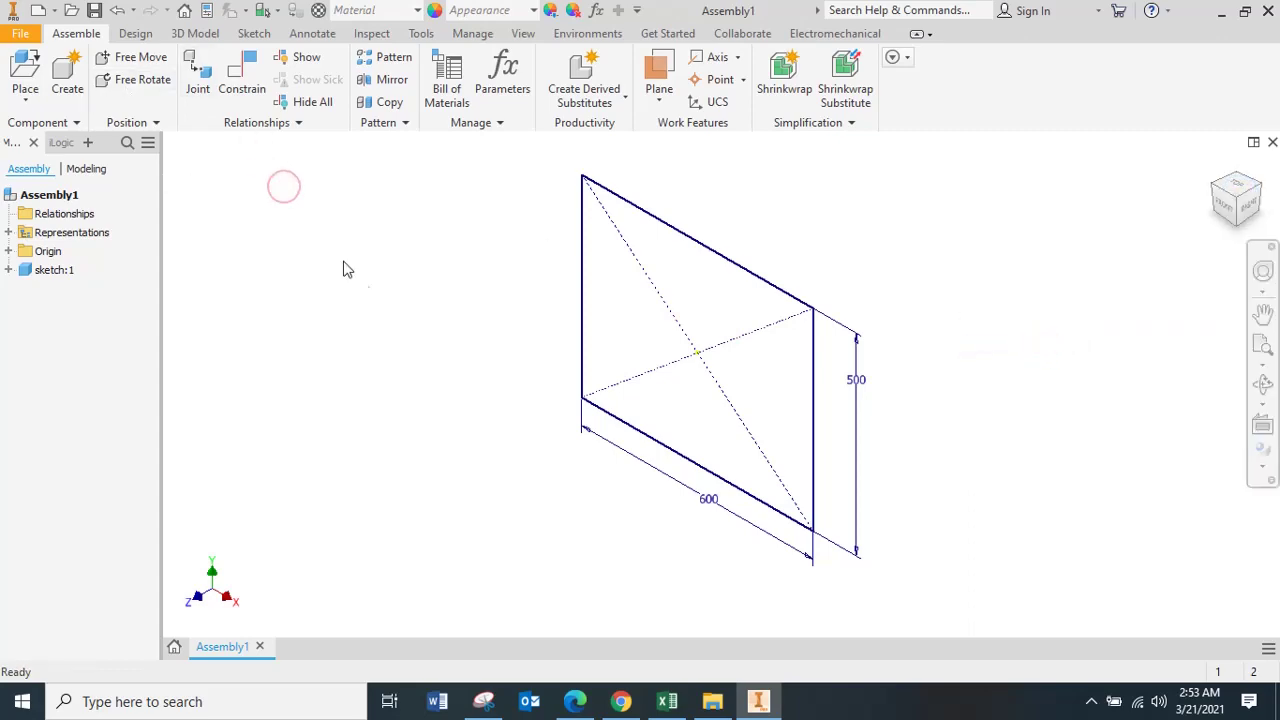
- Save the assembly as Frame Costum 1 in the D:\RCAD\INV\CAD Result\Costum Frame Generator folder
{"action": "key", "text": "ctrl+s"}
{"action": "left_click", "coordinate": [600, 114]}
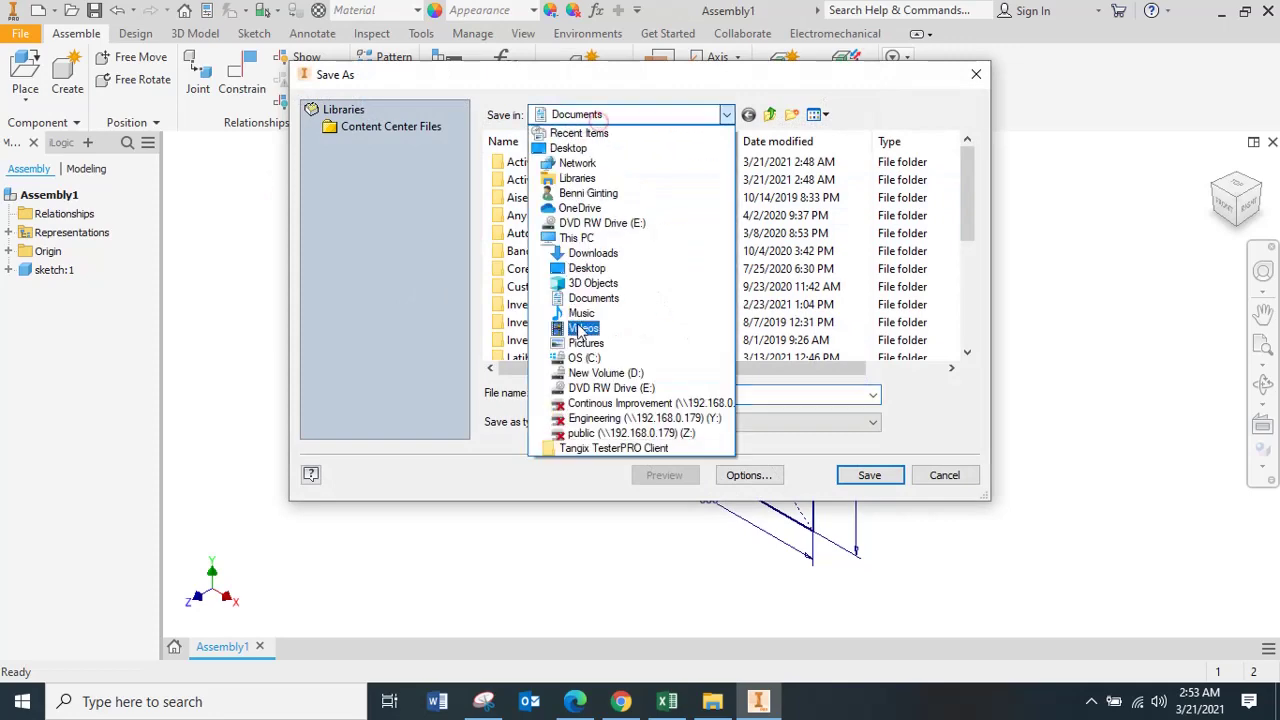
{"action": "left_click", "coordinate": [582, 372]}
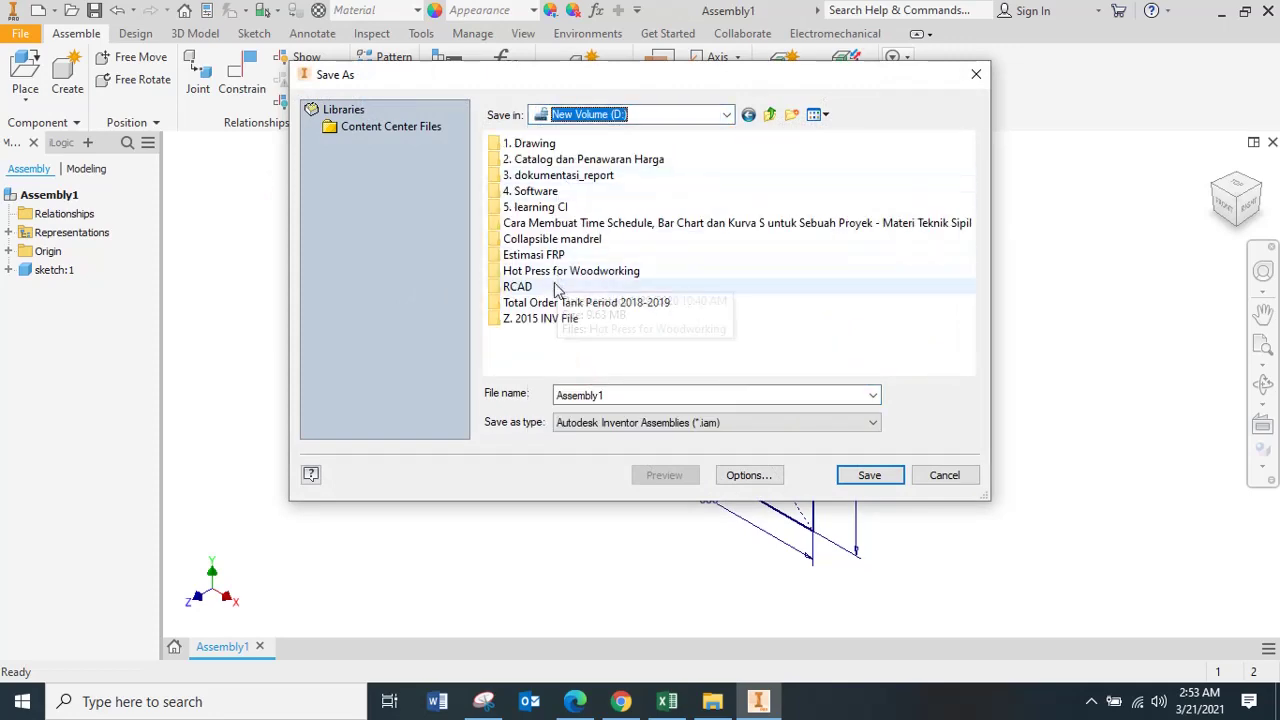
{"action": "double_click", "coordinate": [555, 287]}
{"action": "double_click", "coordinate": [545, 223]}
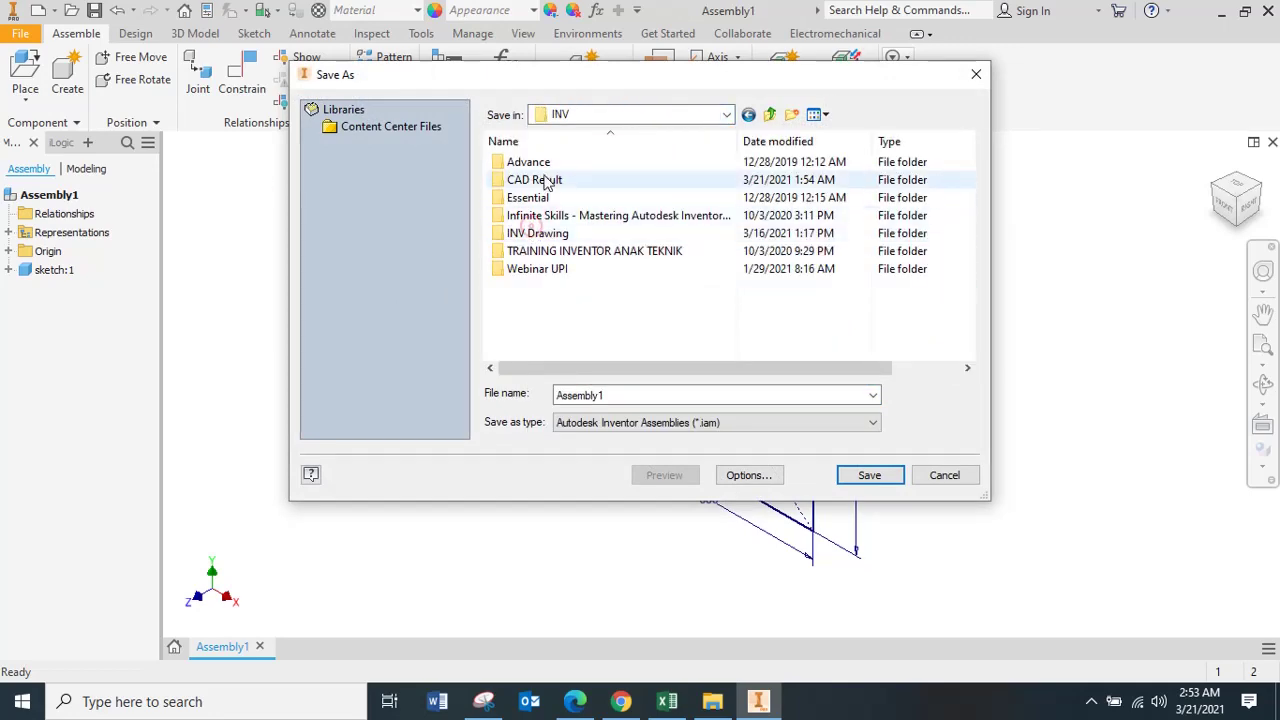
{"action": "double_click", "coordinate": [545, 180]}
{"action": "double_click", "coordinate": [548, 211]}
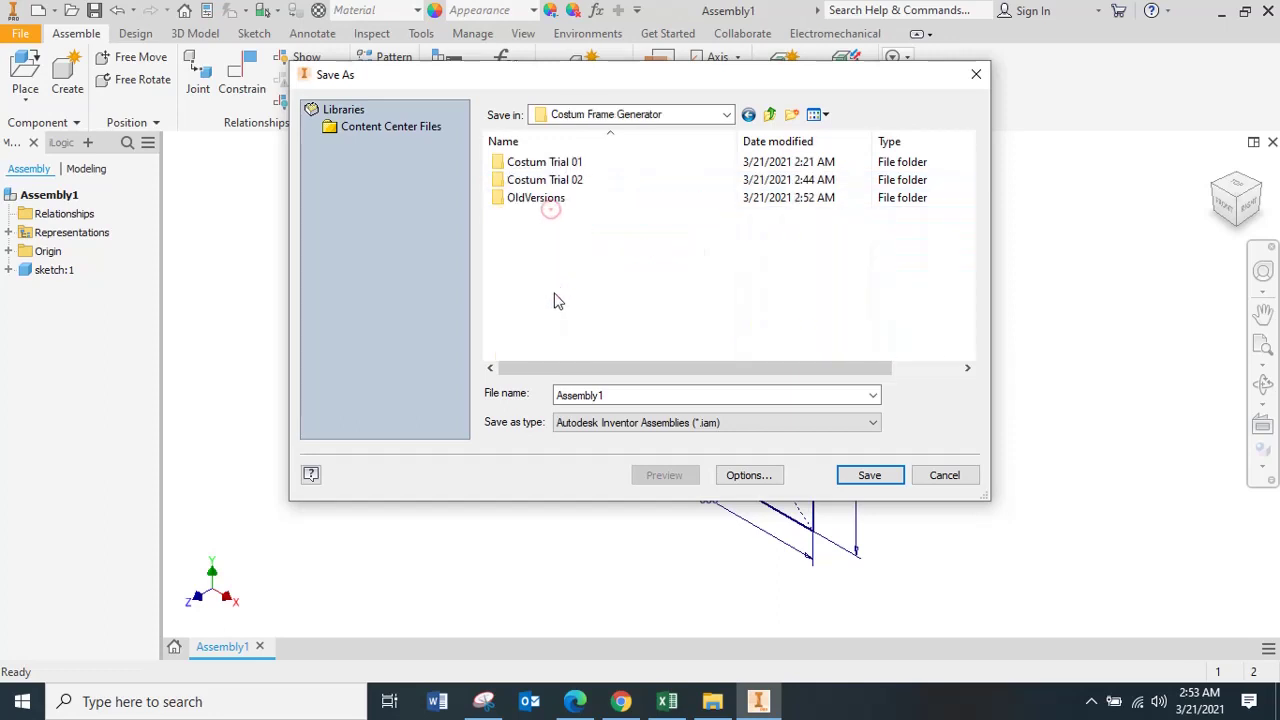
{"action": "double_click", "coordinate": [599, 394]}
{"action": "type", "text": "F"}
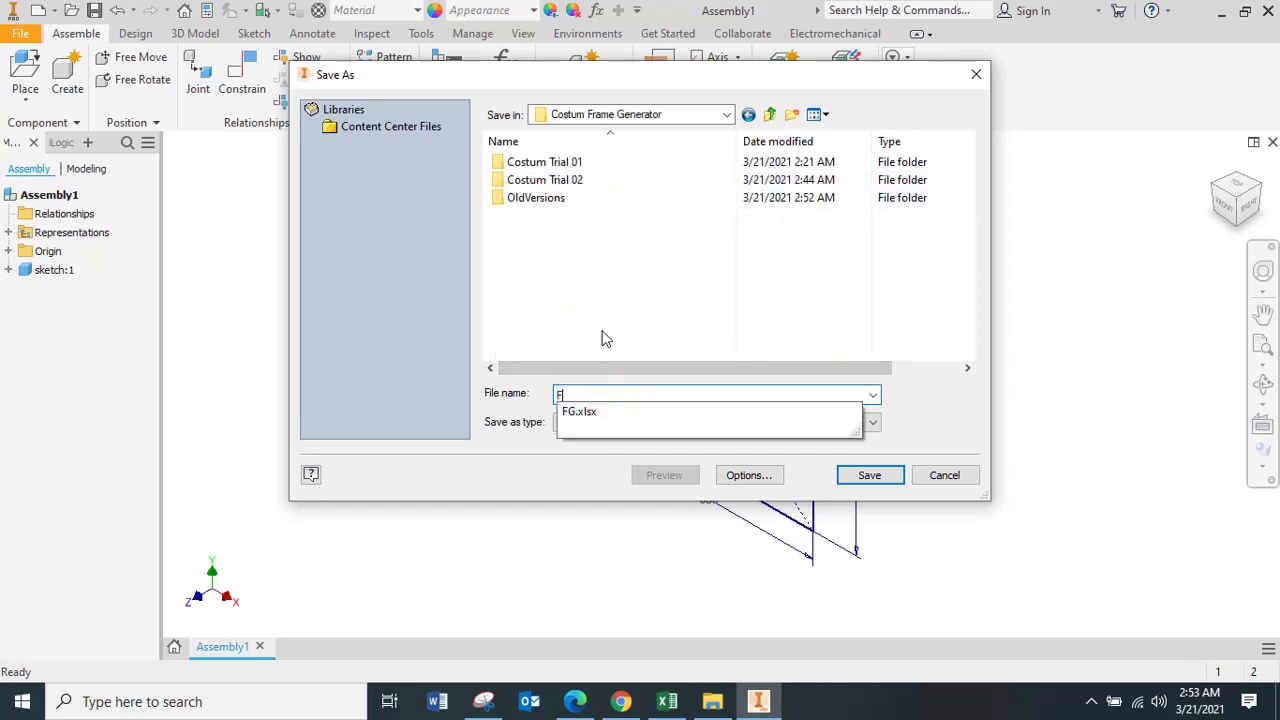
{"action": "type", "text": "rame Costum 1"}
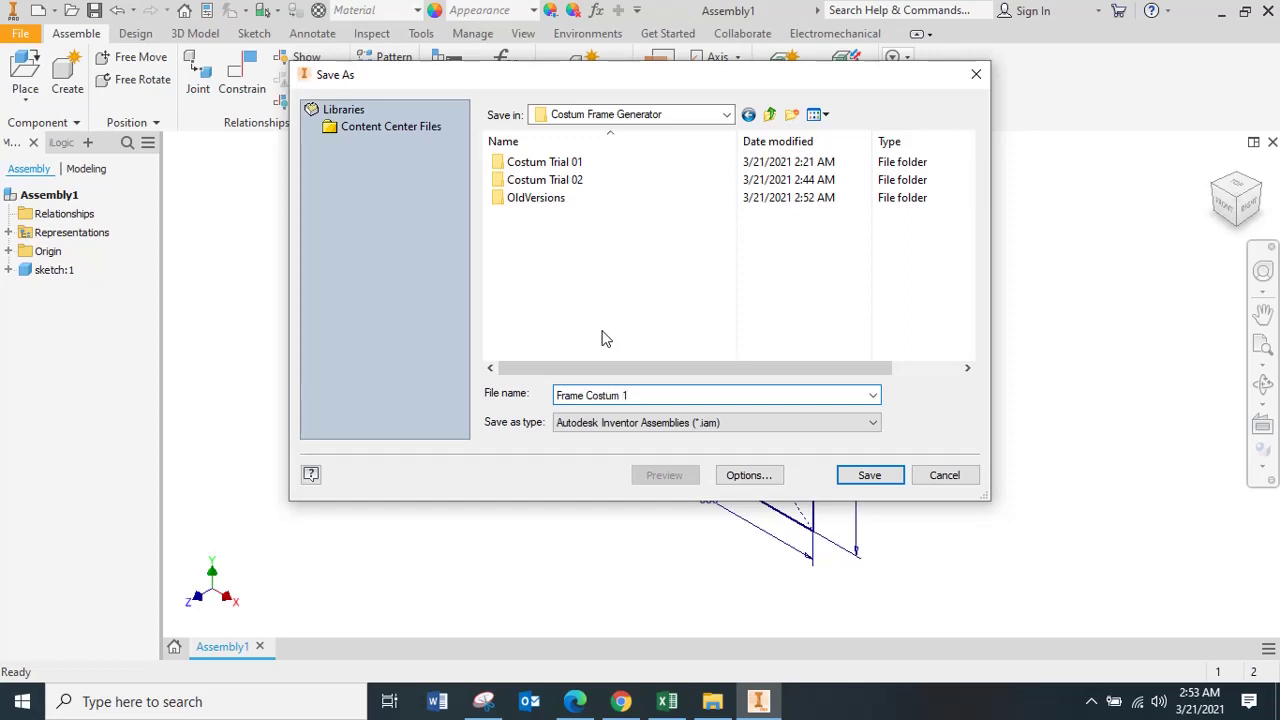
{"action": "key", "text": "Return"}
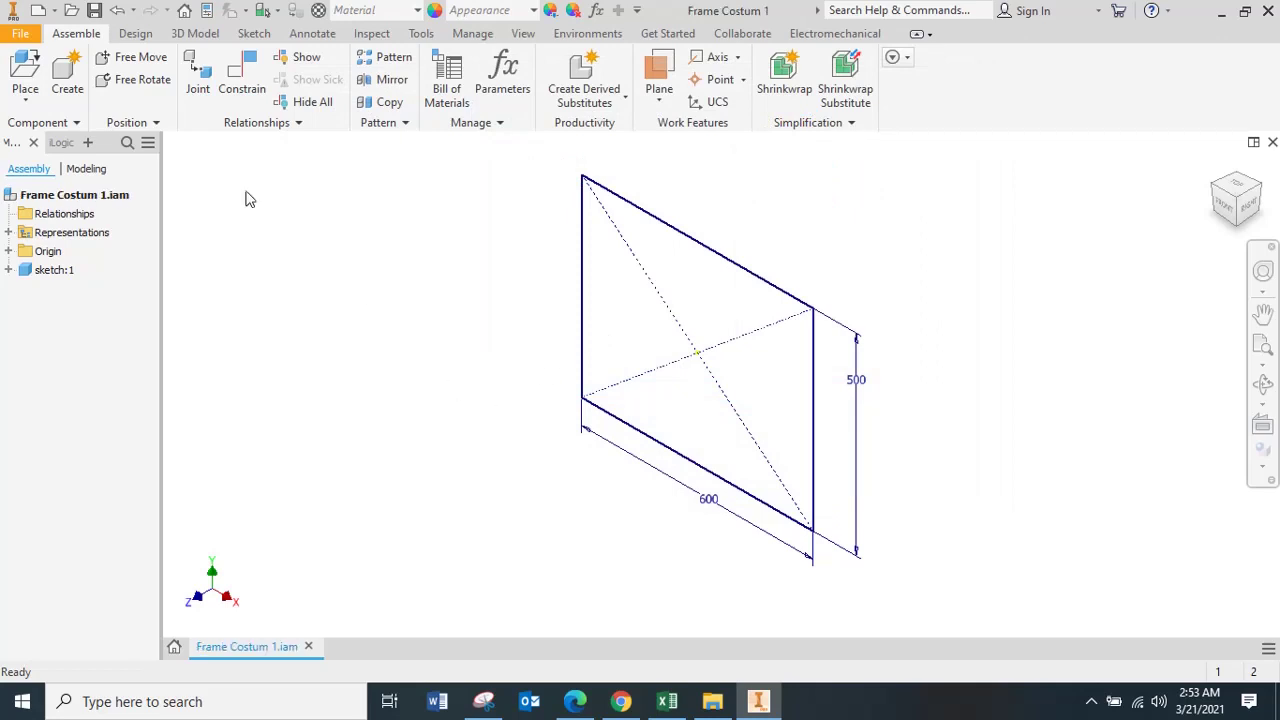
- Set up Insert Frame with the RoemahCAD standard, the Aluminum Profile - AlPro 20 x 20 family and the (Unnamed 1) size
{"action": "left_click", "coordinate": [135, 33]}
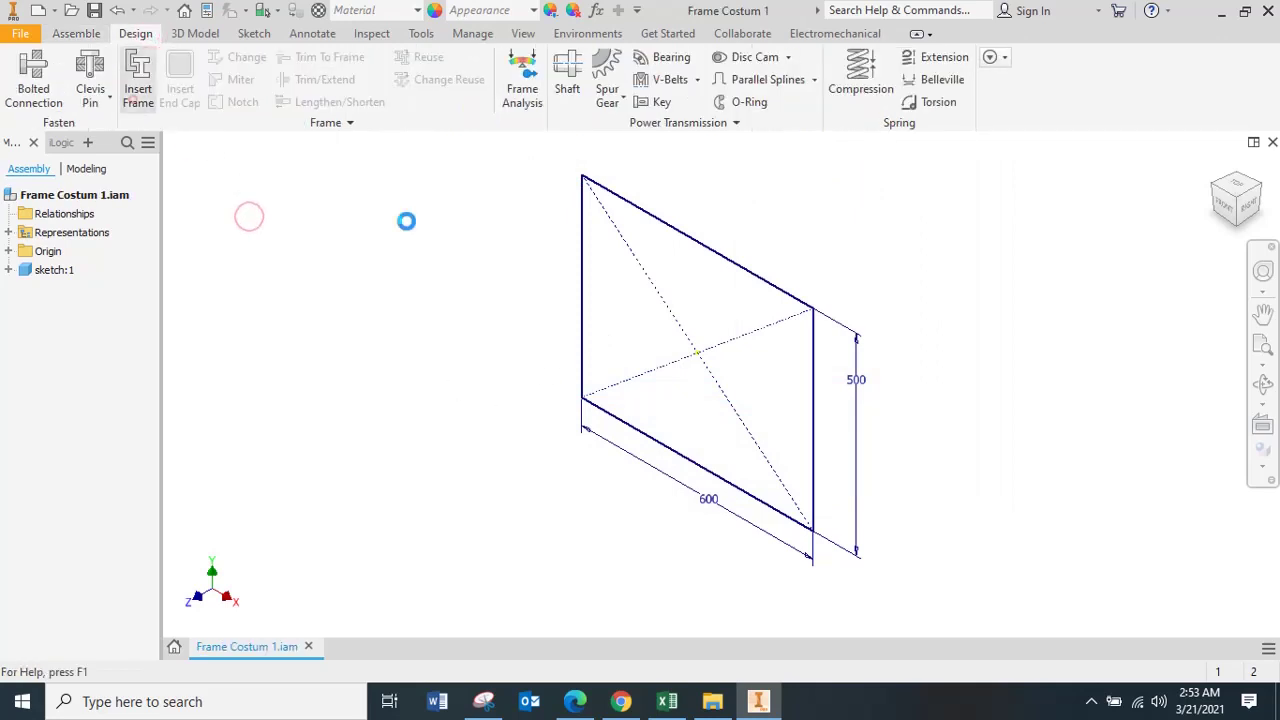
{"action": "left_click", "coordinate": [137, 93]}
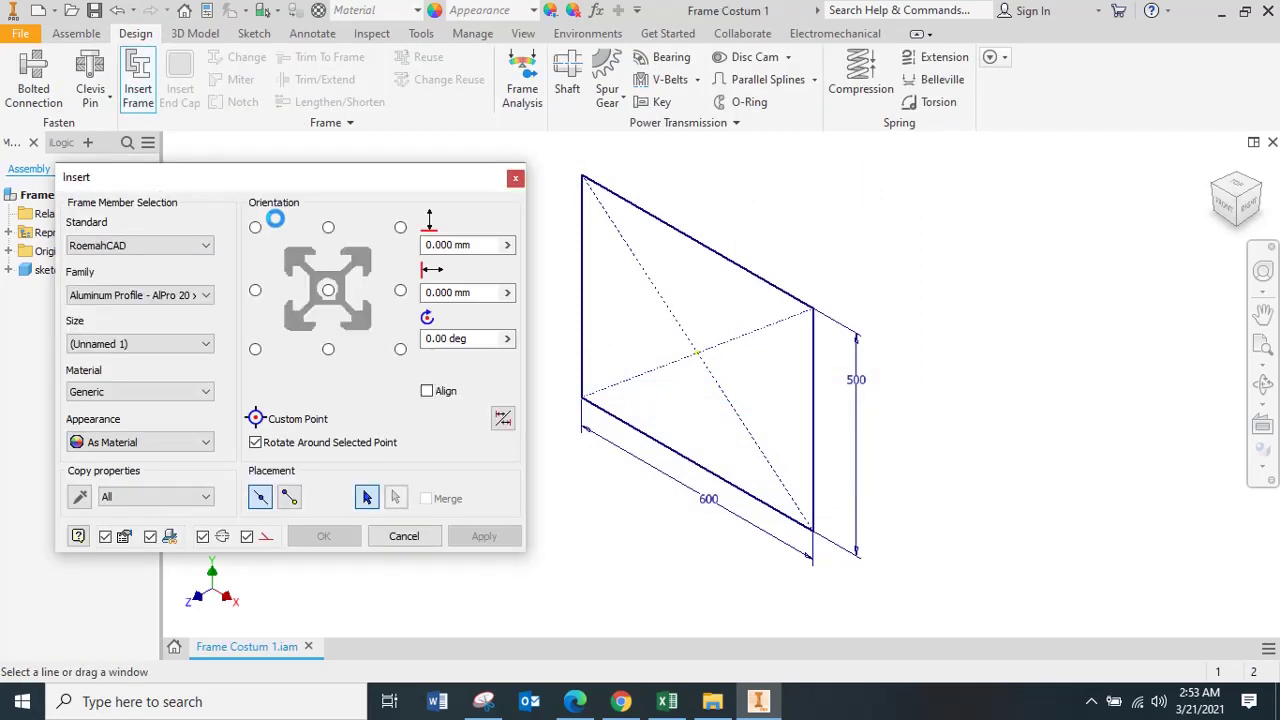
{"action": "left_click", "coordinate": [203, 246]}
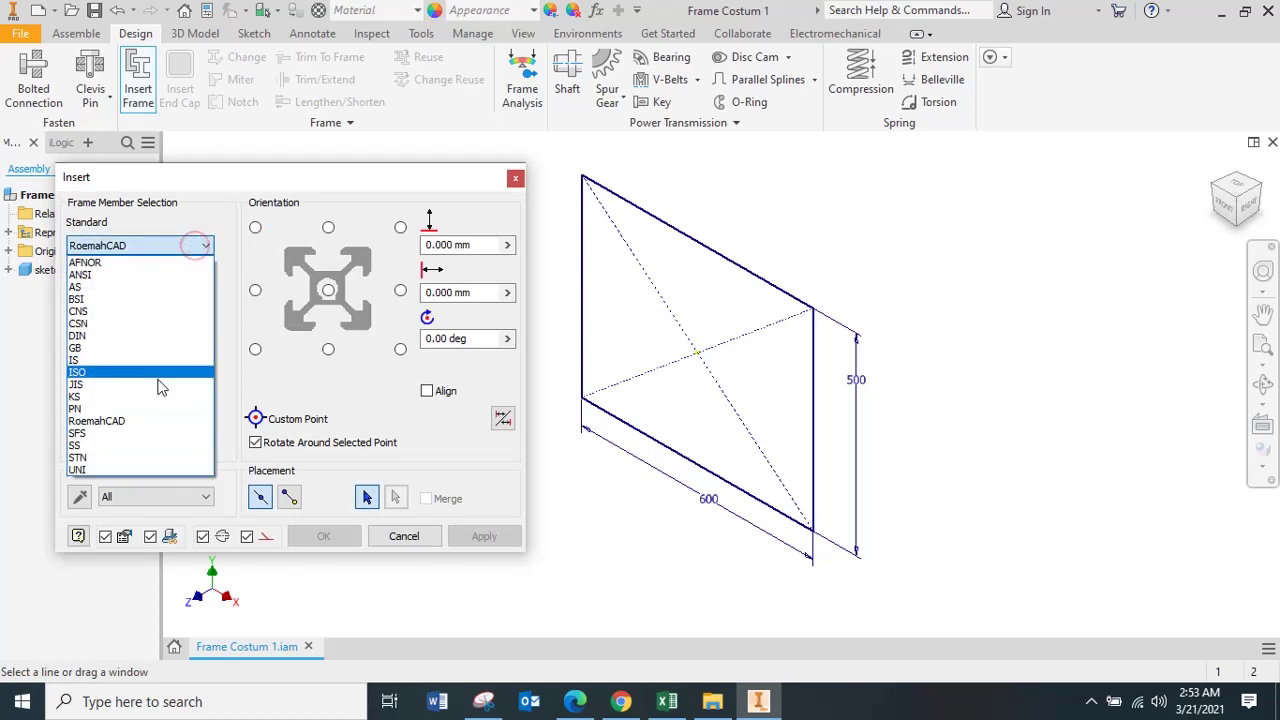
{"action": "left_click", "coordinate": [145, 421]}
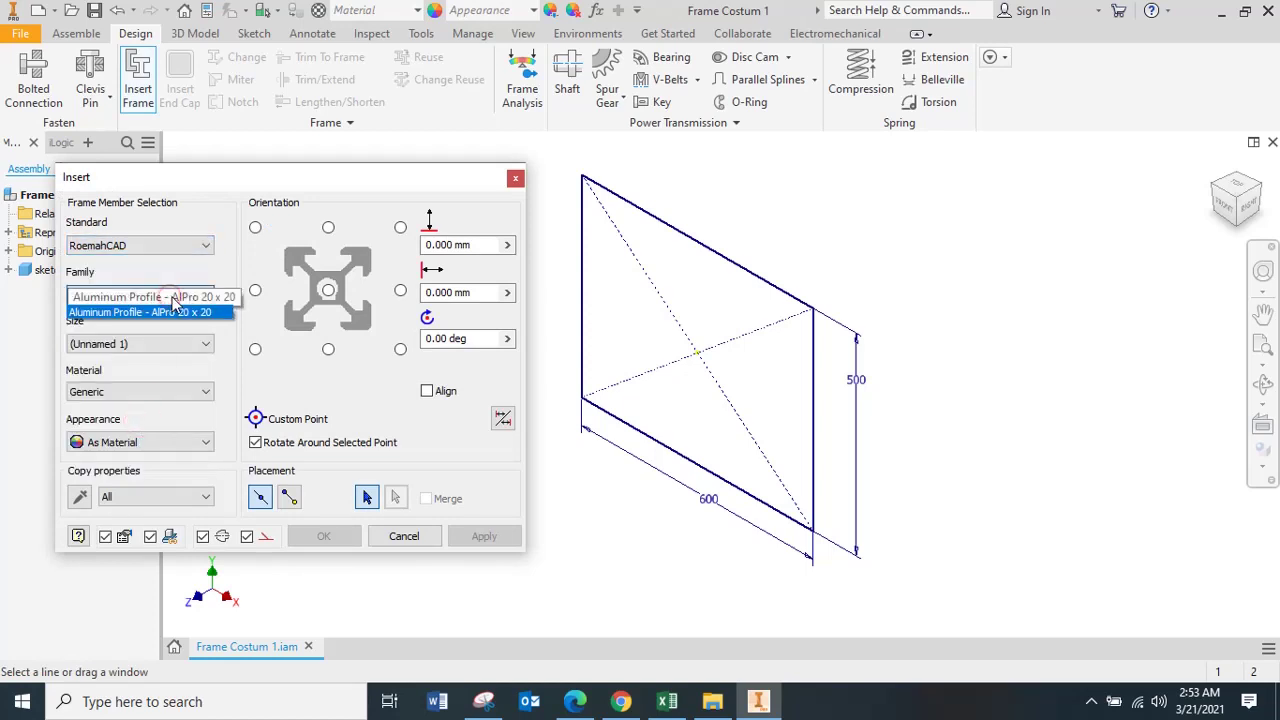
{"action": "left_click", "coordinate": [160, 342]}
{"action": "left_click", "coordinate": [160, 342]}
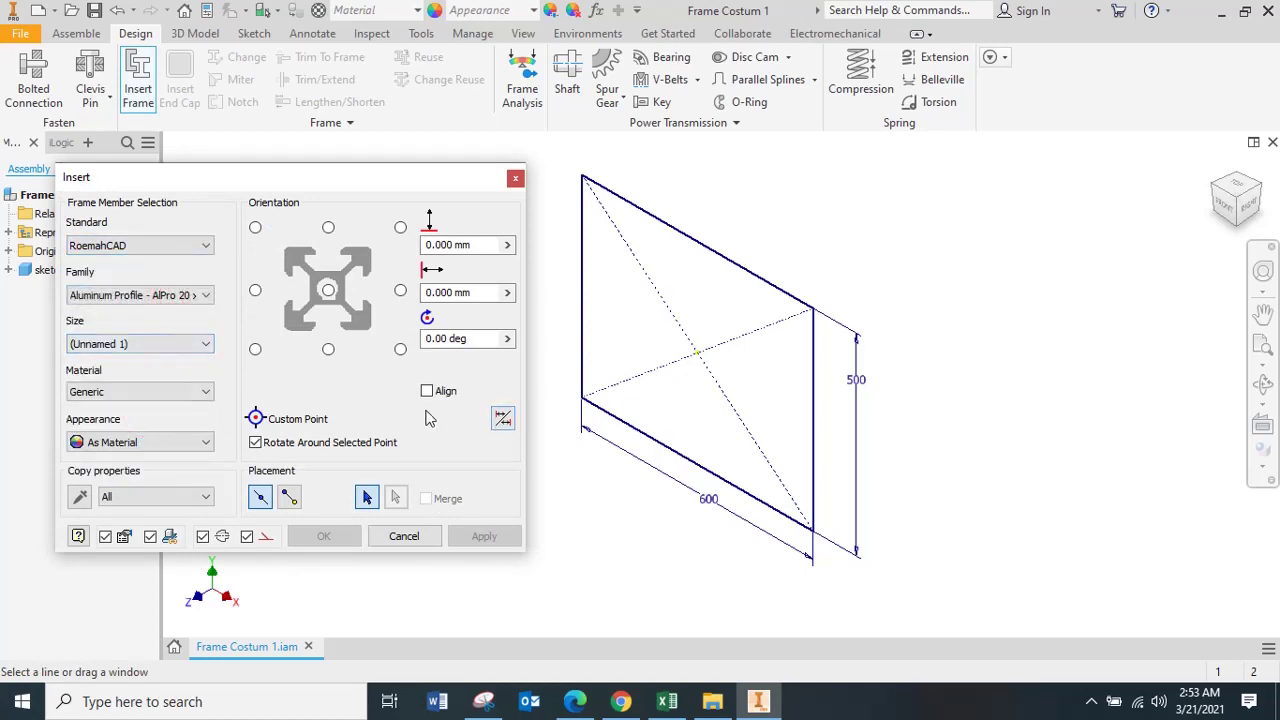
- Insert the profile along all four edges of the 600 x 500 sketch rectangle, accepting the default frame and member file names
{"action": "left_click", "coordinate": [737, 263]}
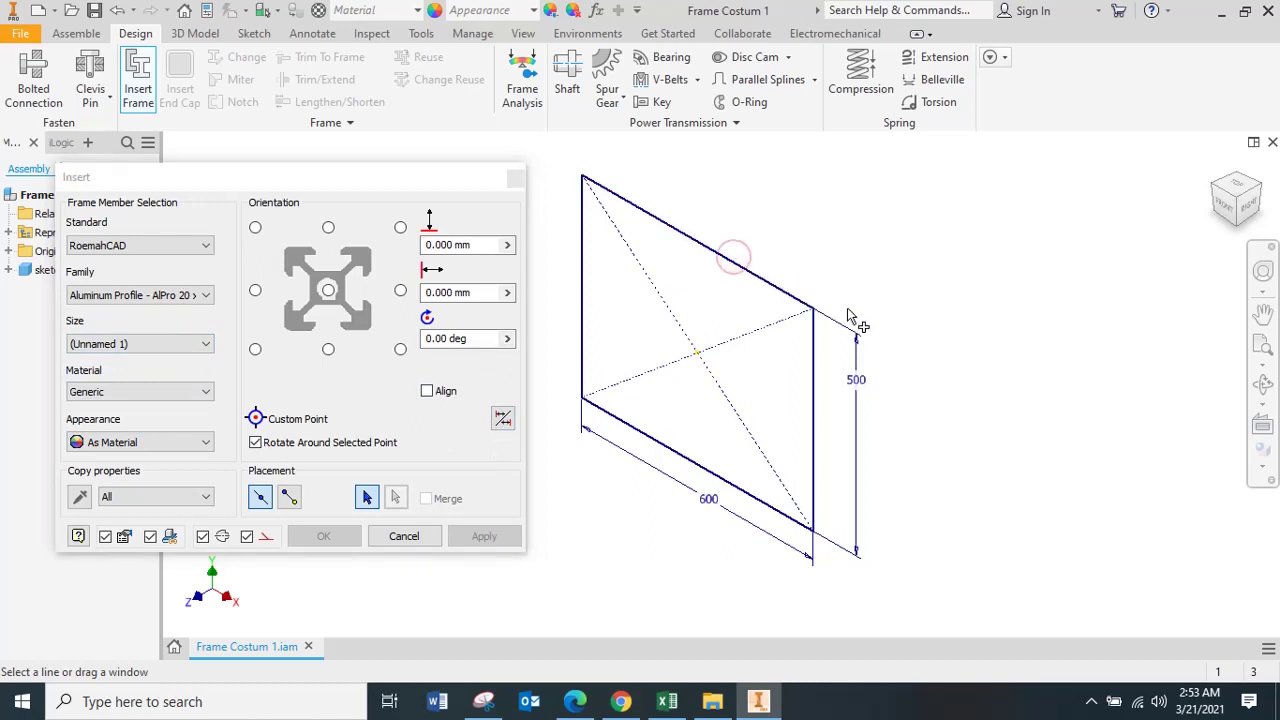
{"action": "scroll", "coordinate": [850, 300], "scroll_direction": "up", "scroll_amount": 6}
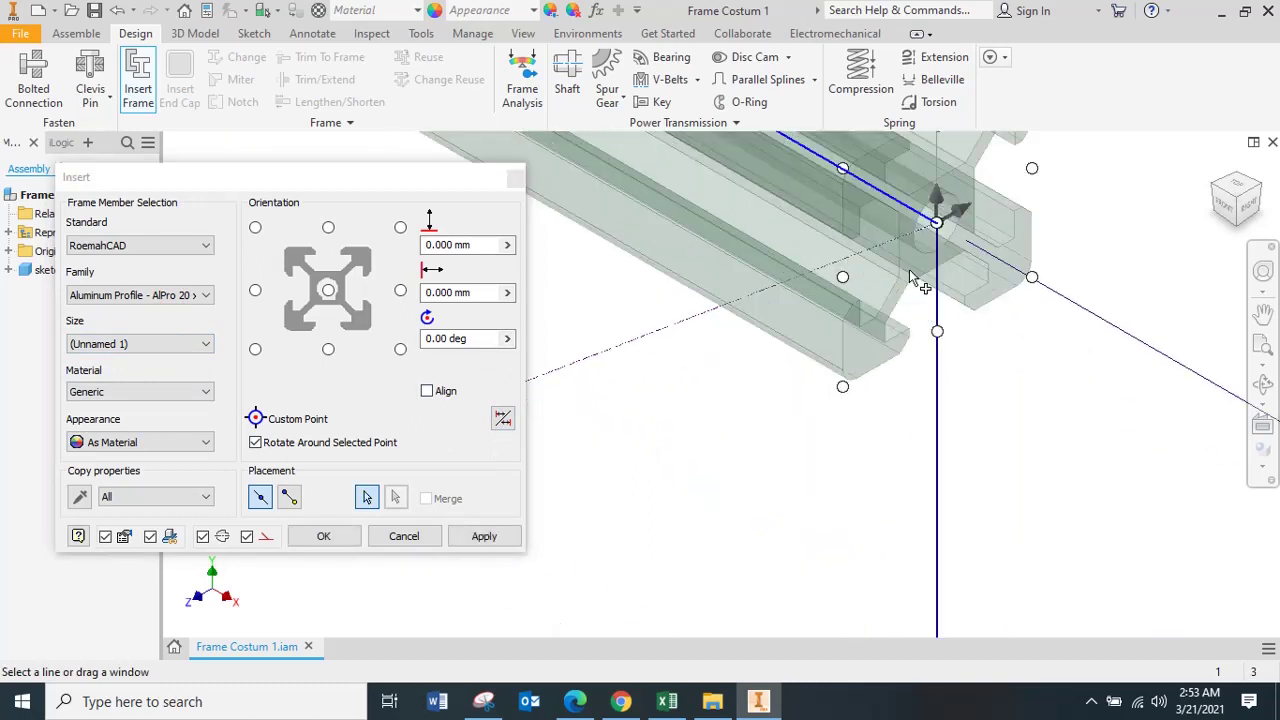
{"action": "scroll", "coordinate": [990, 470], "scroll_direction": "down", "scroll_amount": 5}
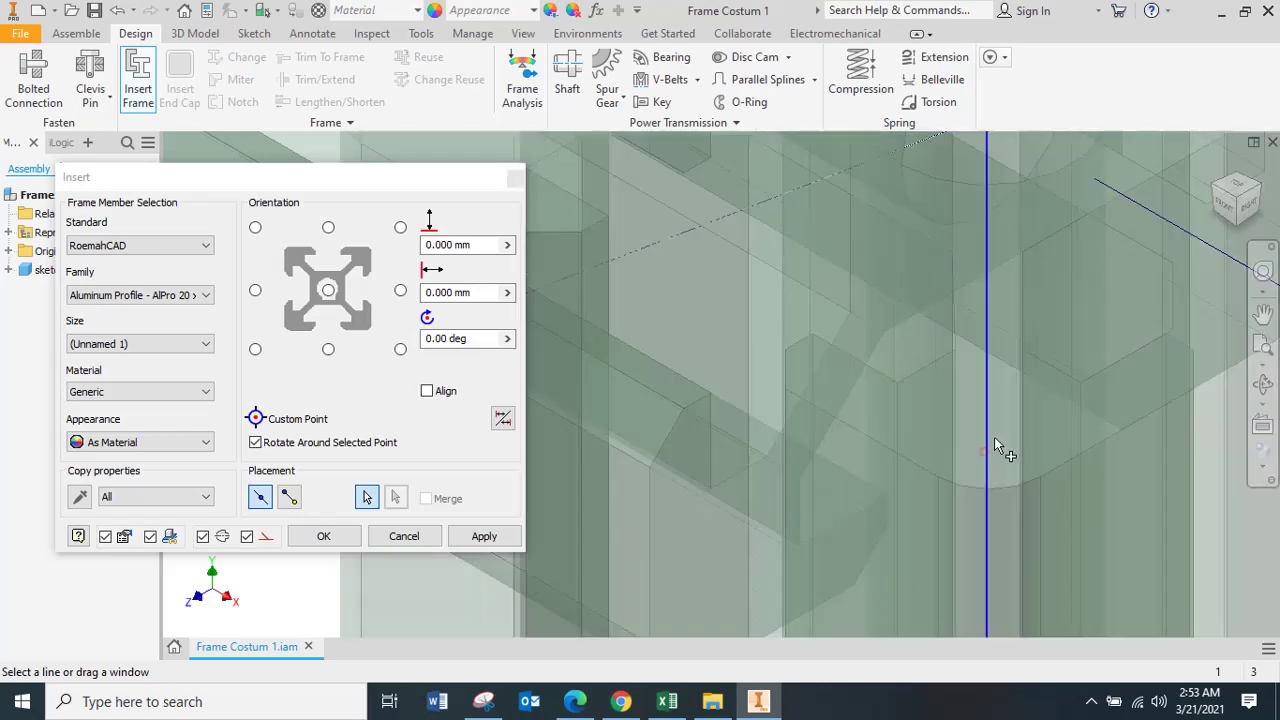
{"action": "scroll", "coordinate": [820, 505], "scroll_direction": "down", "scroll_amount": 5}
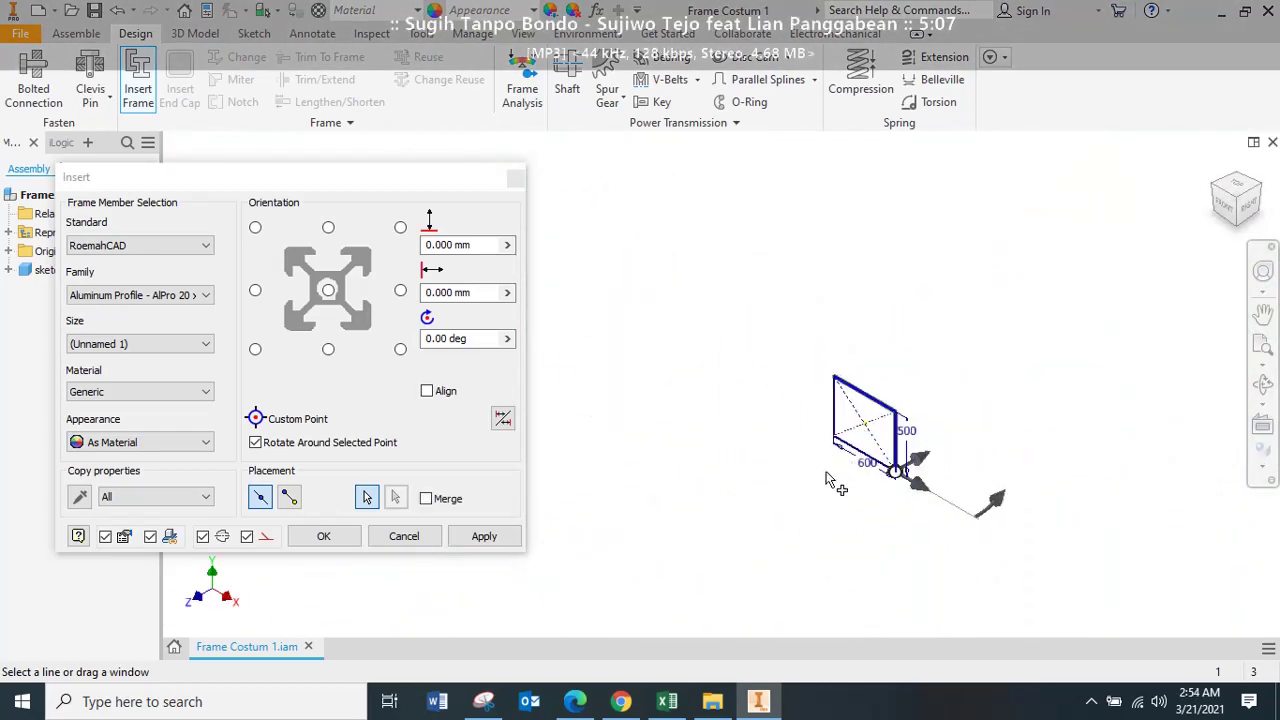
{"action": "left_click", "coordinate": [857, 460]}
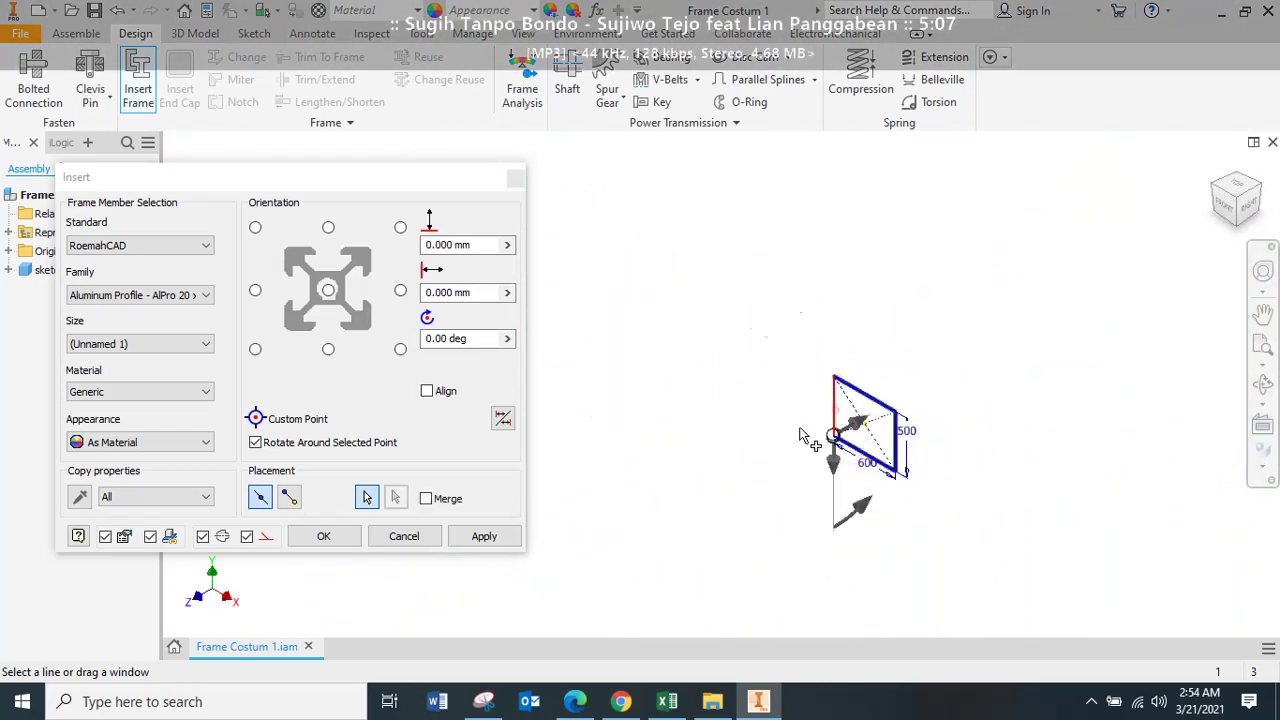
{"action": "left_click", "coordinate": [466, 536]}
{"action": "left_click", "coordinate": [341, 379]}
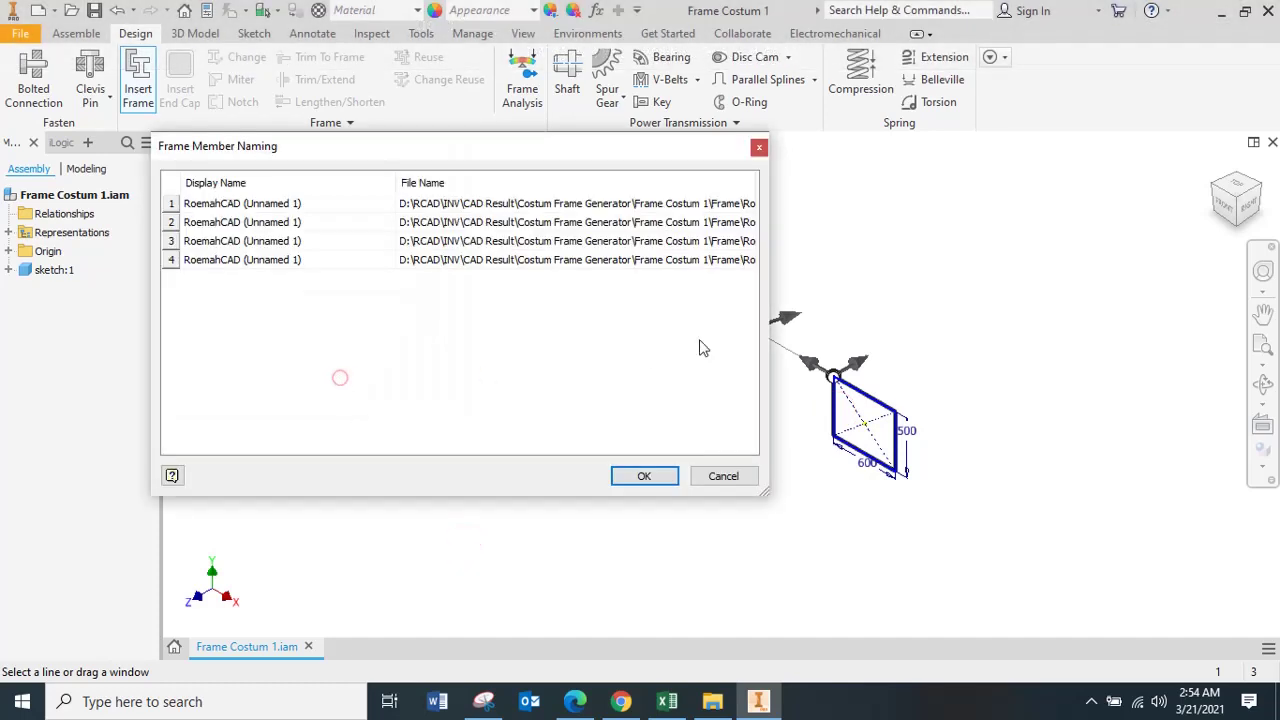
{"action": "left_click", "coordinate": [648, 476]}
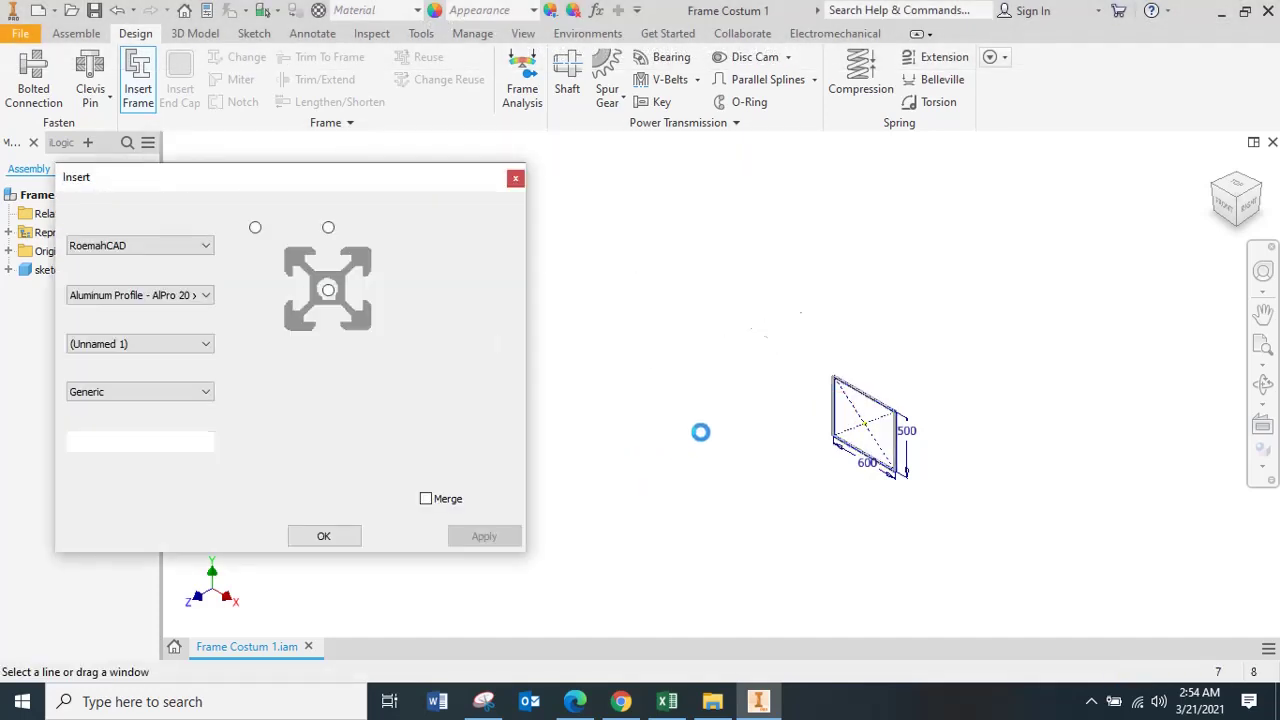
{"action": "left_click", "coordinate": [401, 537]}
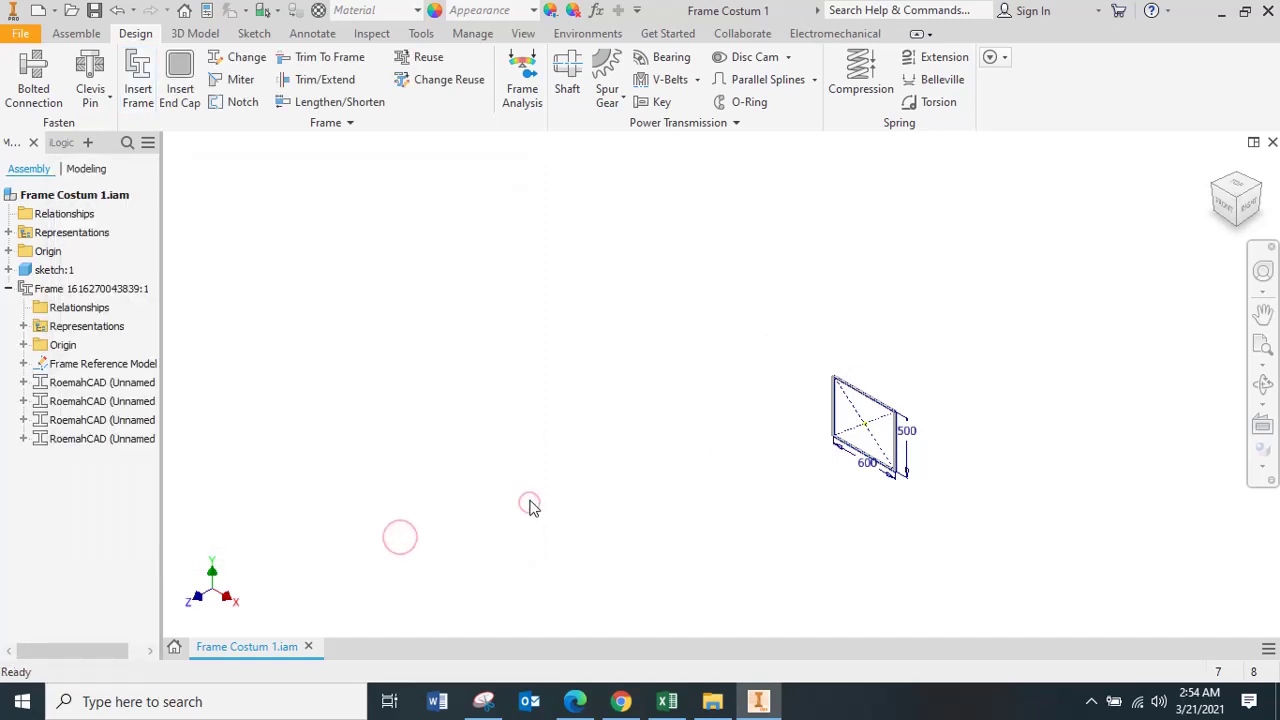
- Display the frame as shaded with visible edges and inspect the upper corner where the horizontal and vertical profiles meet
{"action": "key", "text": "Home"}
{"action": "left_click", "coordinate": [971, 291]}
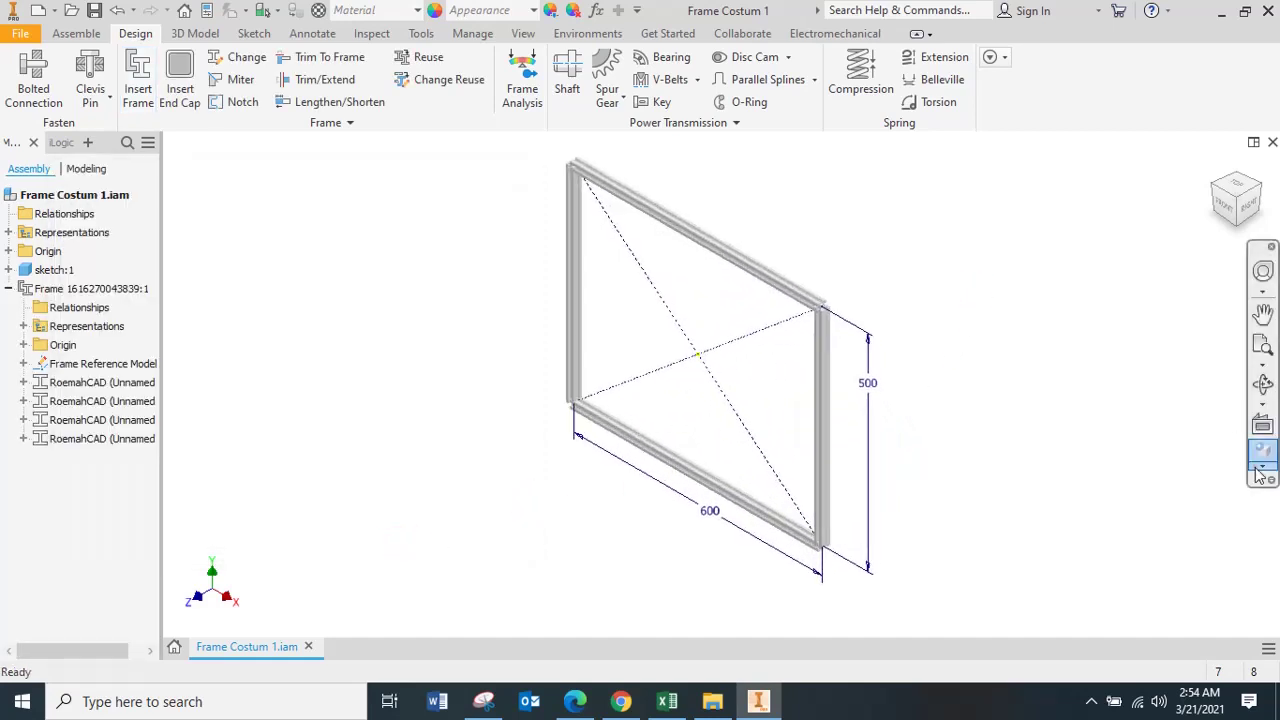
{"action": "left_click", "coordinate": [1262, 448]}
{"action": "left_click", "coordinate": [1068, 297]}
{"action": "scroll", "coordinate": [843, 310], "scroll_direction": "up", "scroll_amount": 3}
{"action": "scroll", "coordinate": [843, 310], "scroll_direction": "up", "scroll_amount": 4}
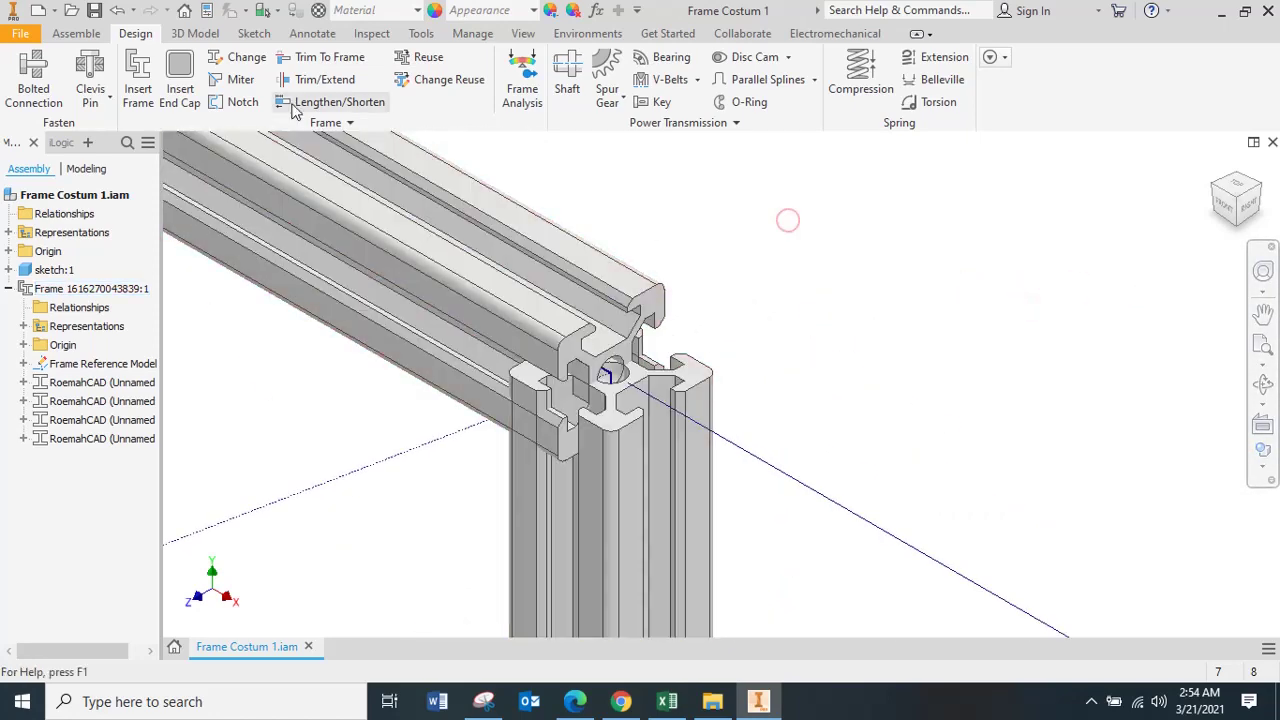
- Miter all four frame members together at the corners of the rectangle with a 2 mm gap between the cuts
{"action": "left_click", "coordinate": [312, 79]}
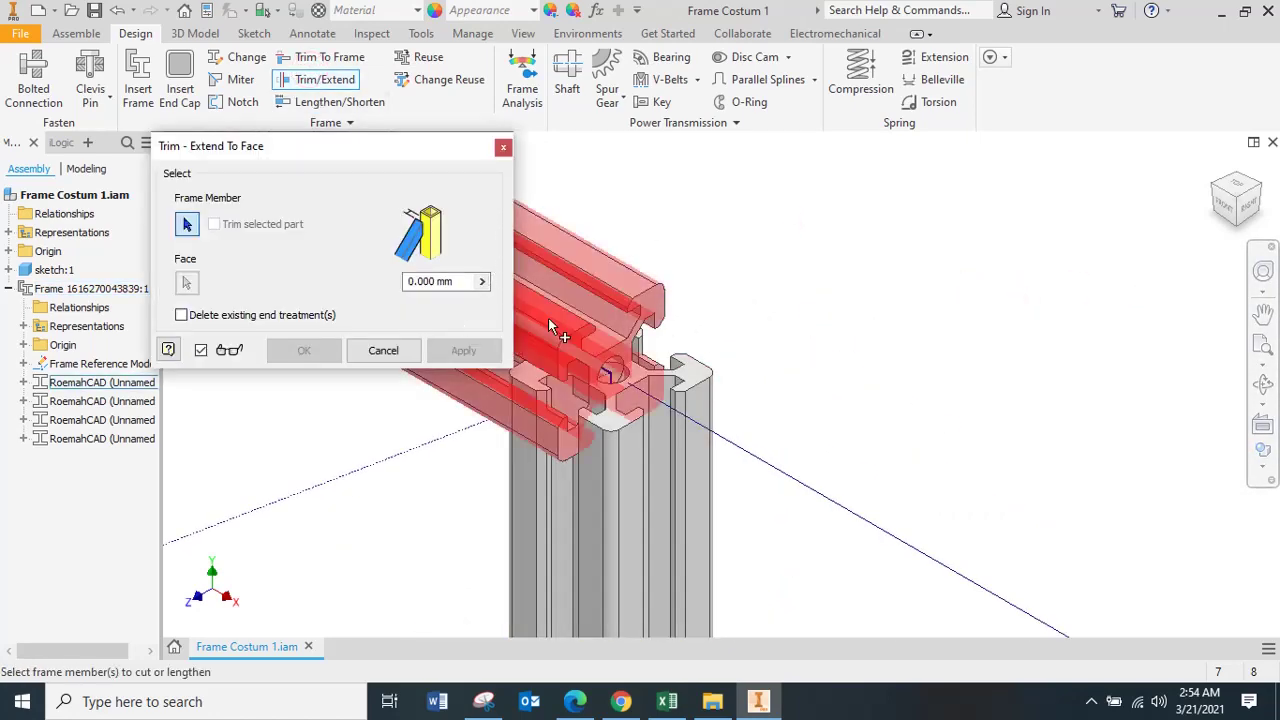
{"action": "left_click", "coordinate": [383, 350]}
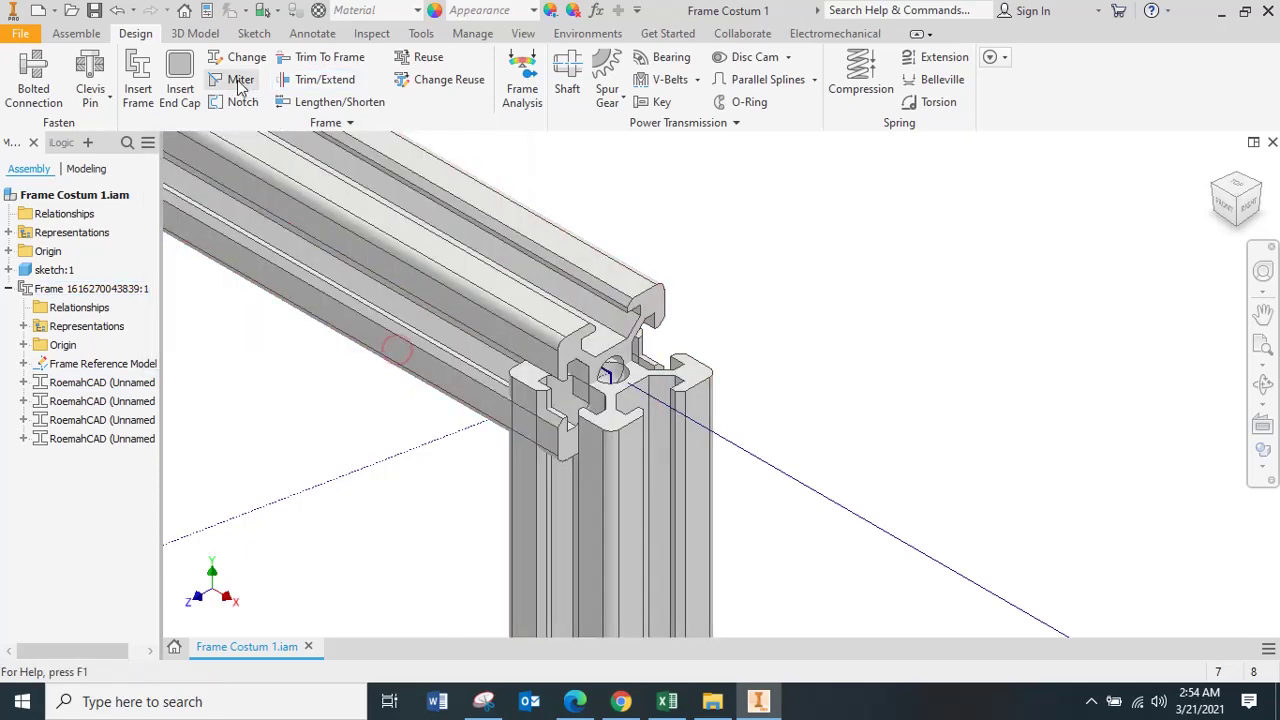
{"action": "left_click", "coordinate": [233, 79]}
{"action": "left_click", "coordinate": [638, 312]}
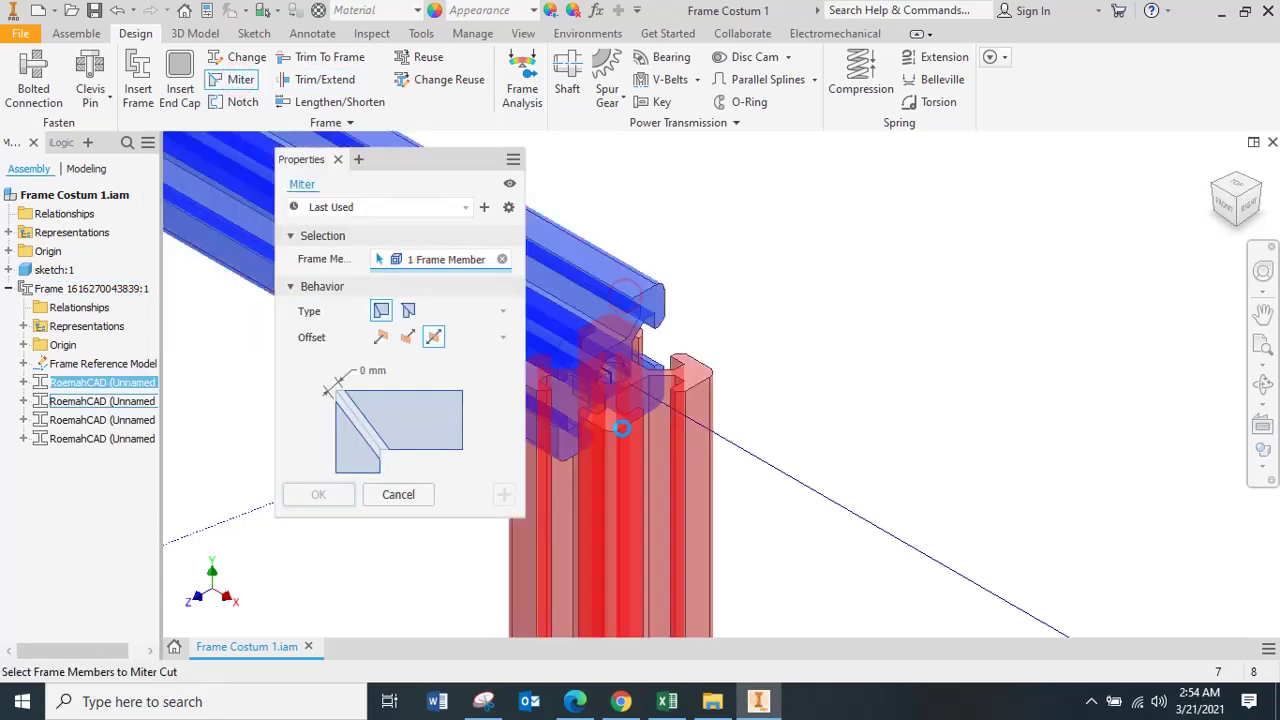
{"action": "left_click", "coordinate": [535, 423]}
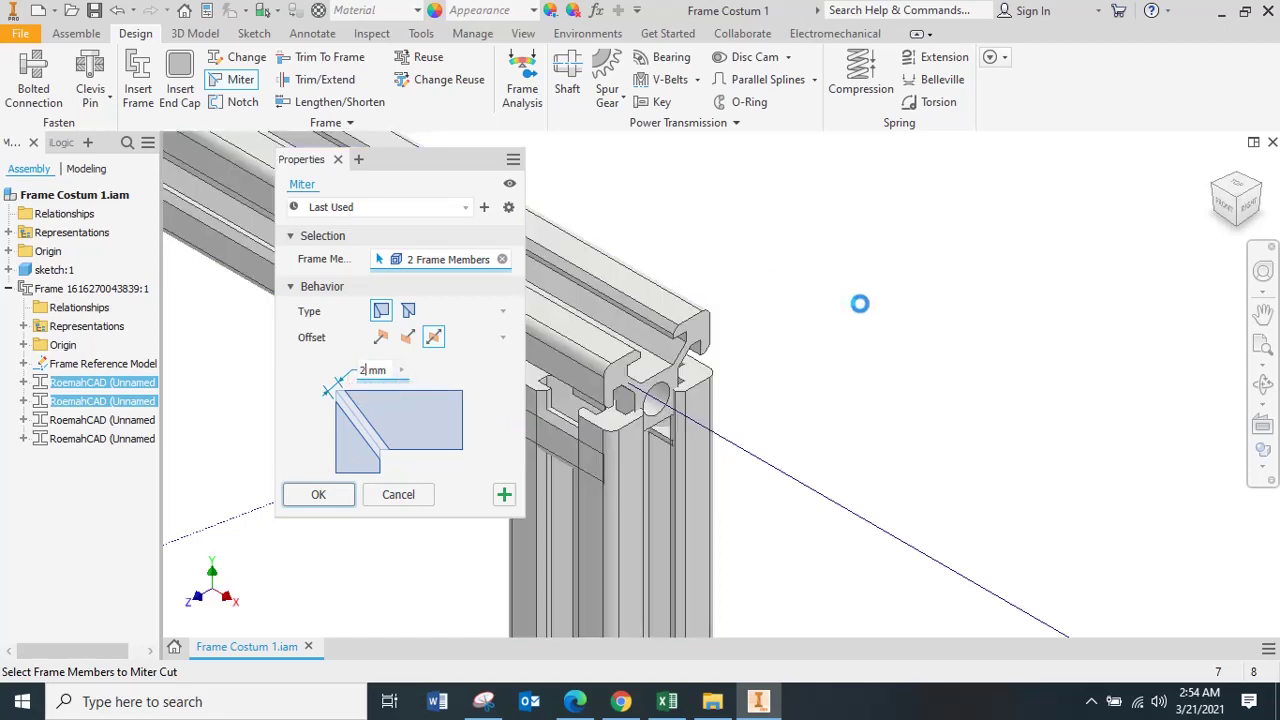
{"action": "scroll", "coordinate": [860, 303], "scroll_direction": "down", "scroll_amount": 5}
{"action": "scroll", "coordinate": [940, 573], "scroll_direction": "up", "scroll_amount": 8}
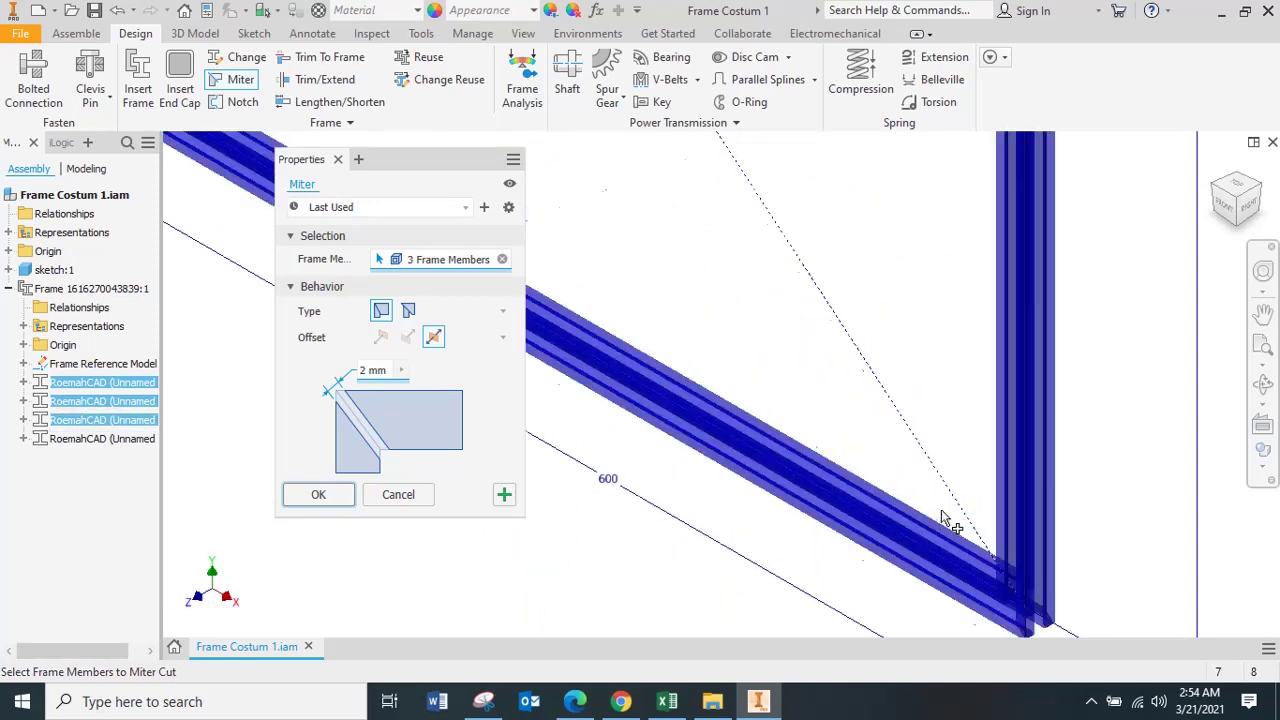
{"action": "scroll", "coordinate": [941, 517], "scroll_direction": "down", "scroll_amount": 3}
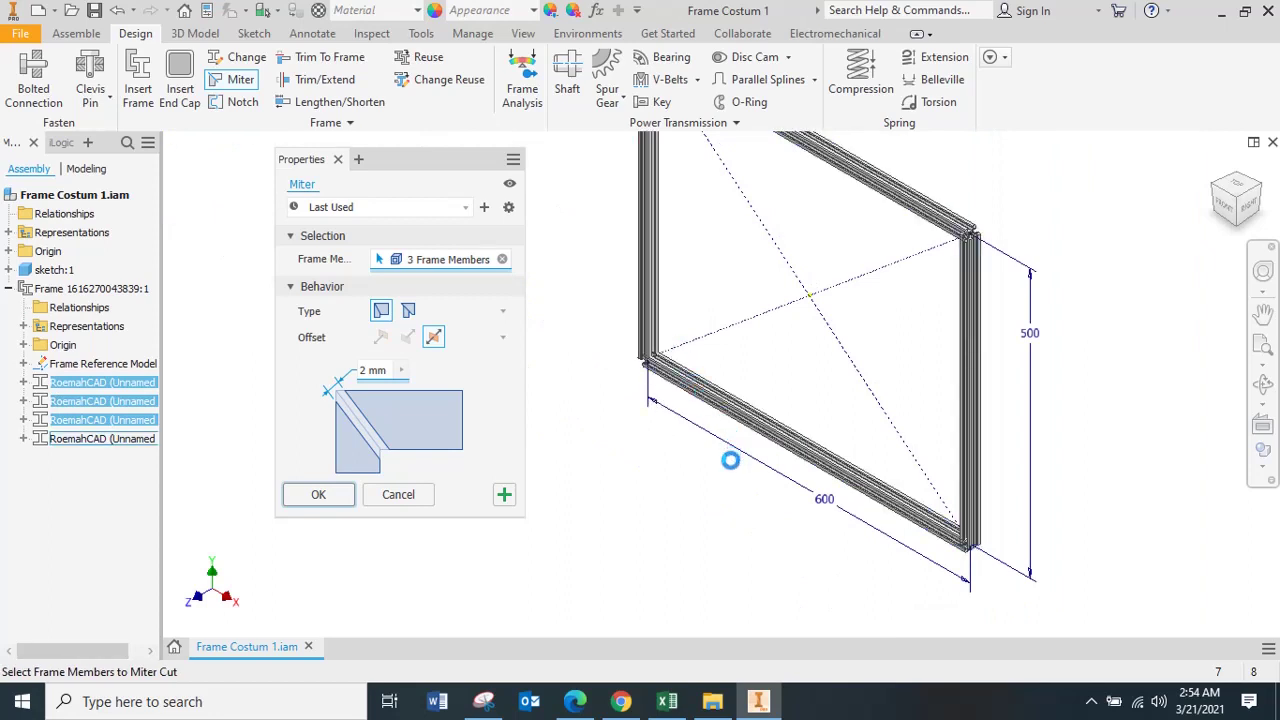
{"action": "left_click", "coordinate": [318, 493]}
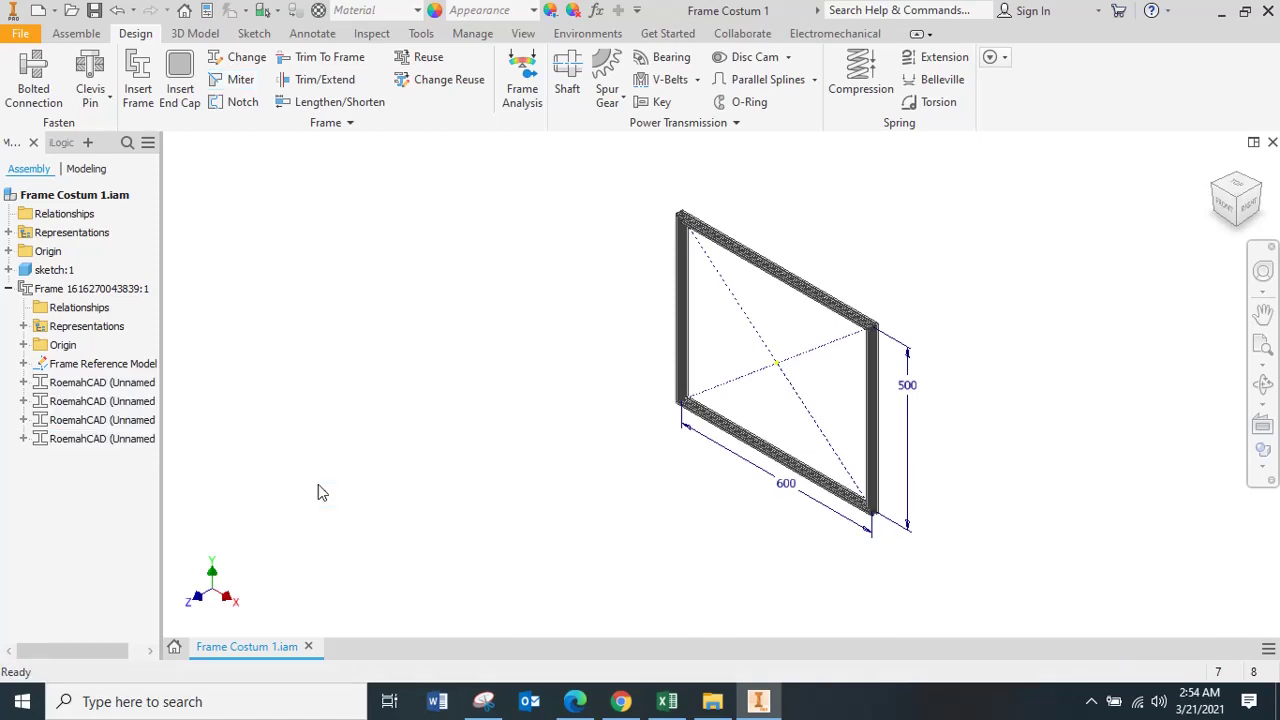
- Check the mitered upper corner in the right and front views and save the assembly with all its dependent files
{"action": "scroll", "coordinate": [870, 330], "scroll_direction": "up", "scroll_amount": 8}
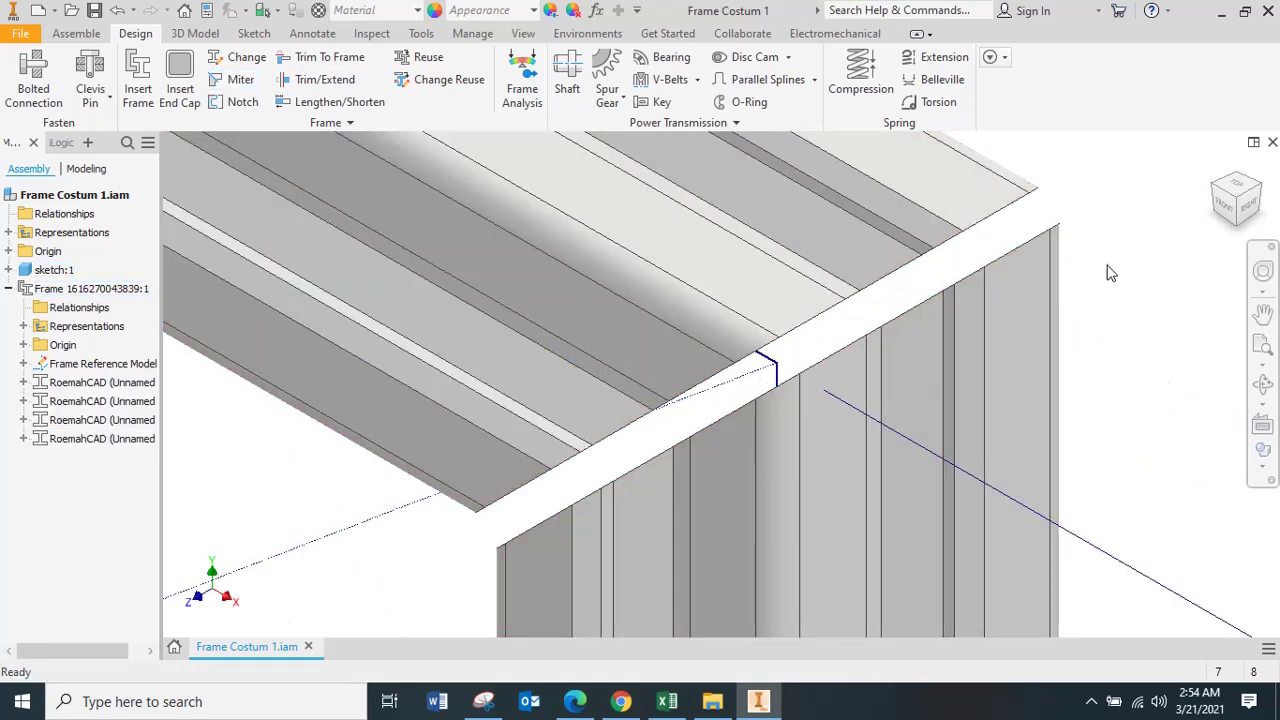
{"action": "left_click", "coordinate": [1253, 213]}
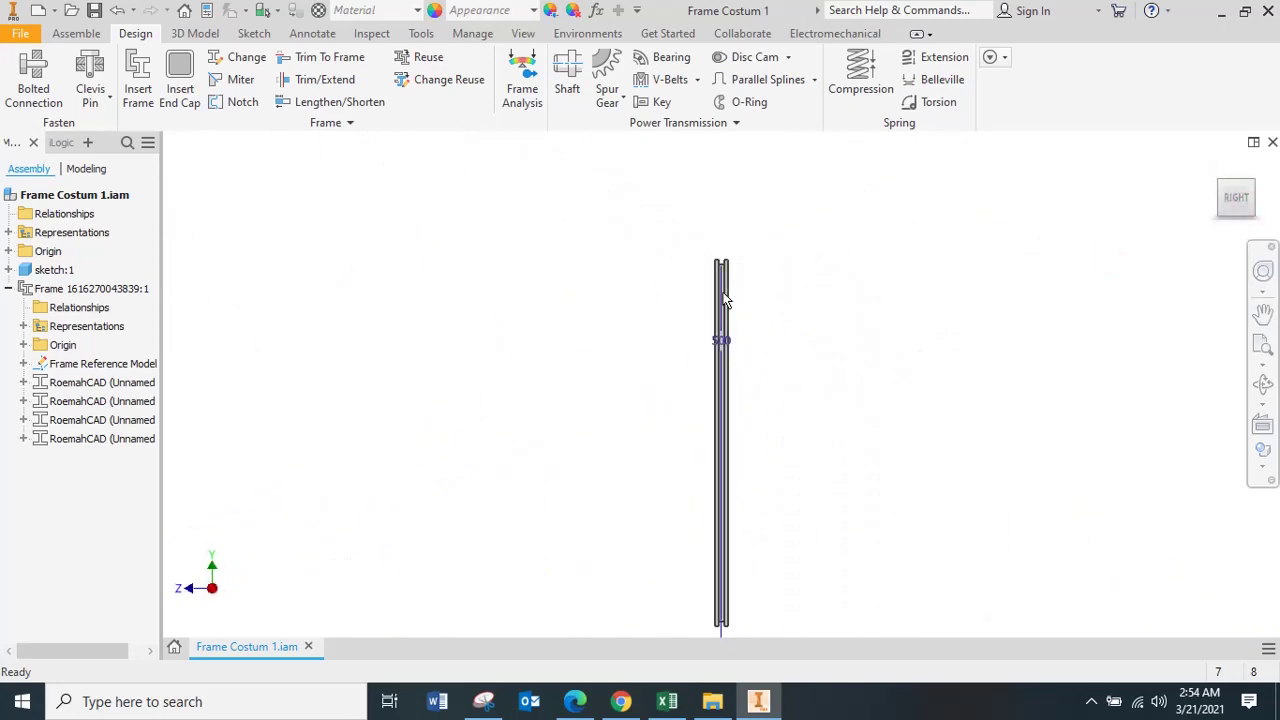
{"action": "scroll", "coordinate": [855, 320], "scroll_direction": "up", "scroll_amount": 6}
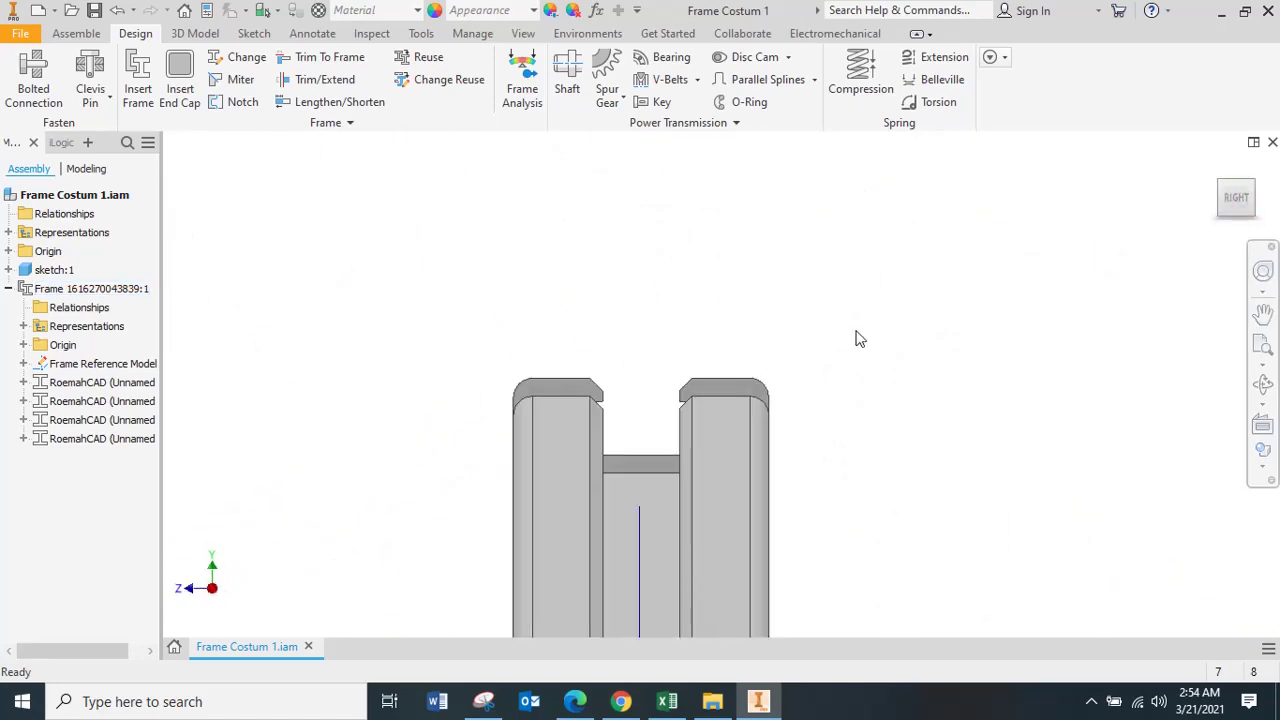
{"action": "left_click", "coordinate": [1212, 205]}
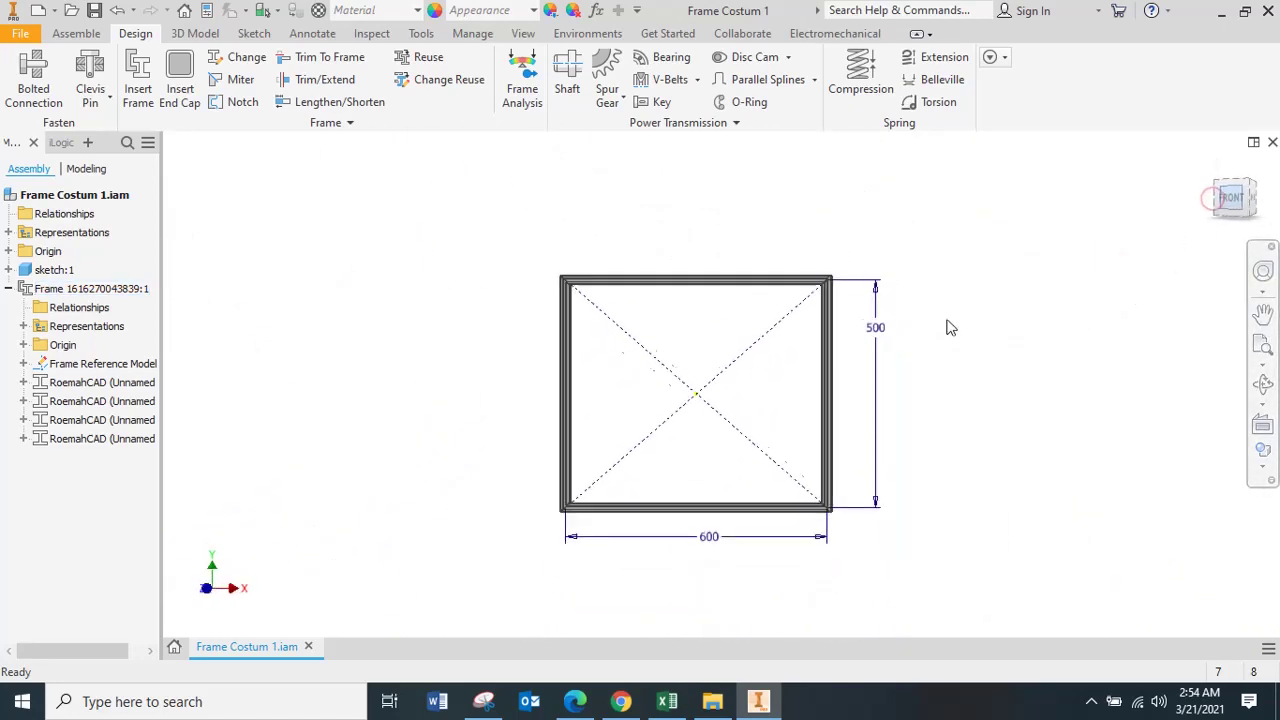
{"action": "scroll", "coordinate": [949, 326], "scroll_direction": "up", "scroll_amount": 6}
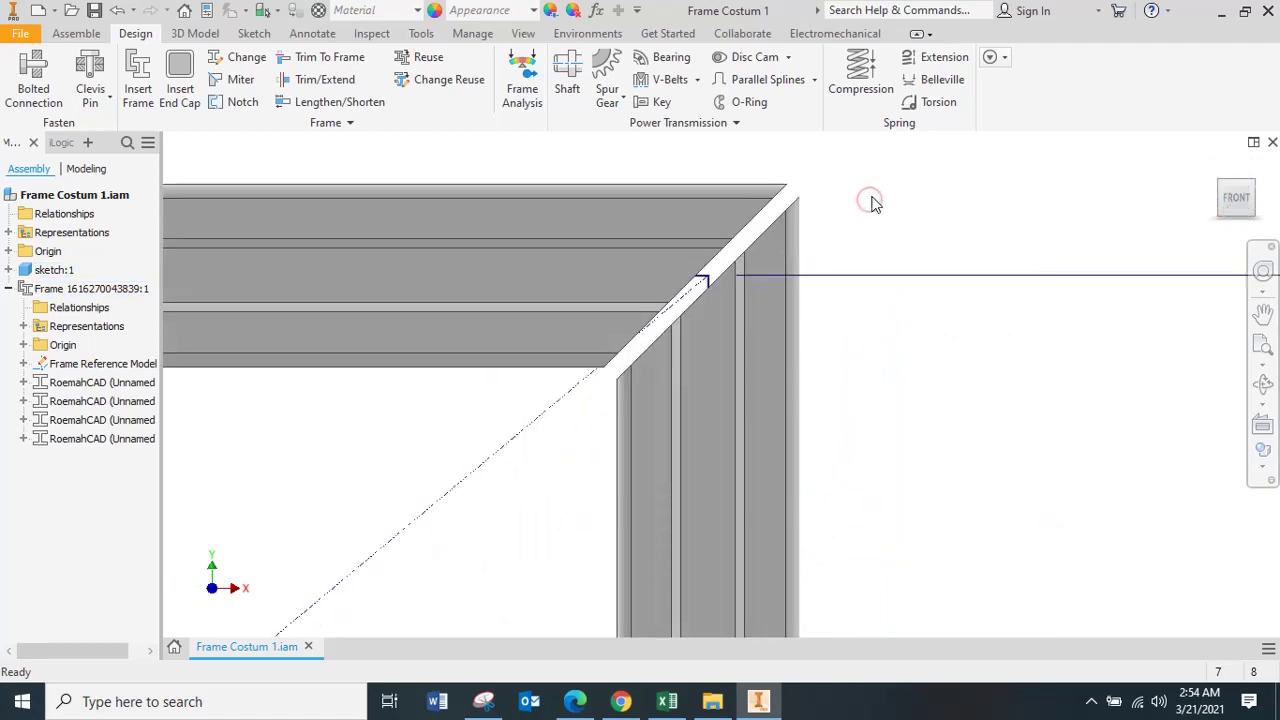
{"action": "key", "text": "F6"}
{"action": "key", "text": "ctrl+s"}
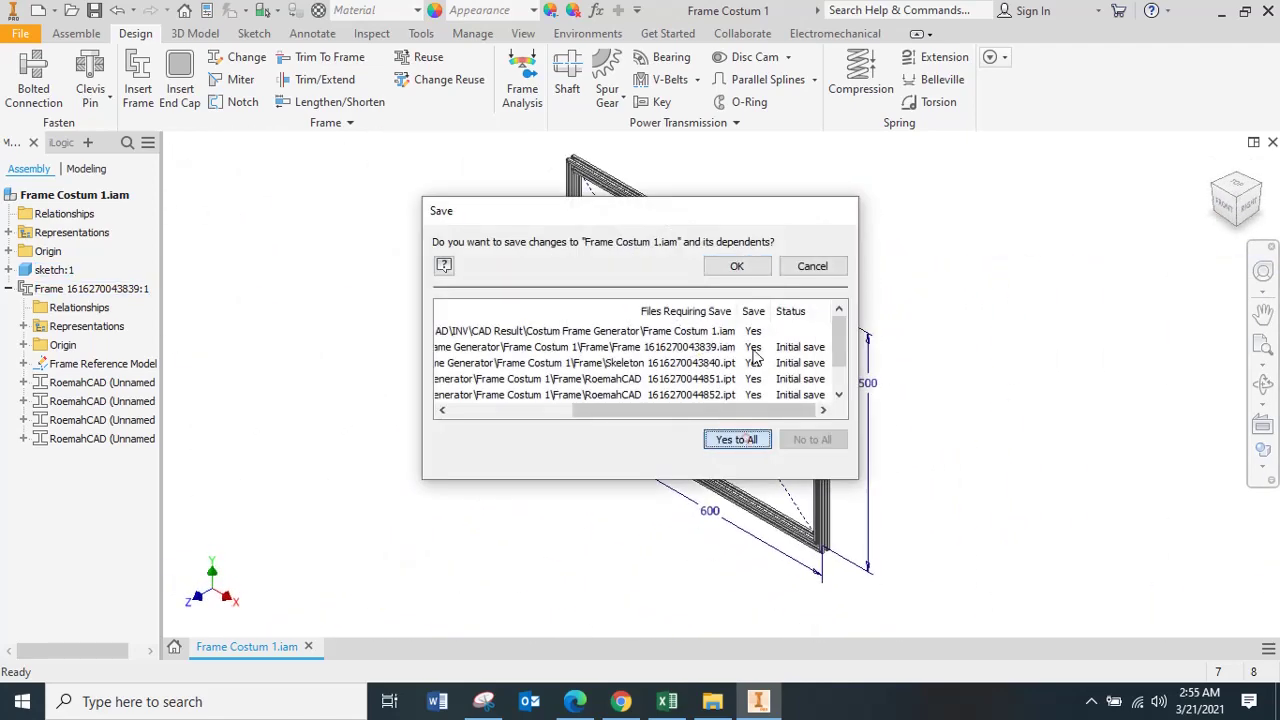
{"action": "left_click", "coordinate": [752, 262]}
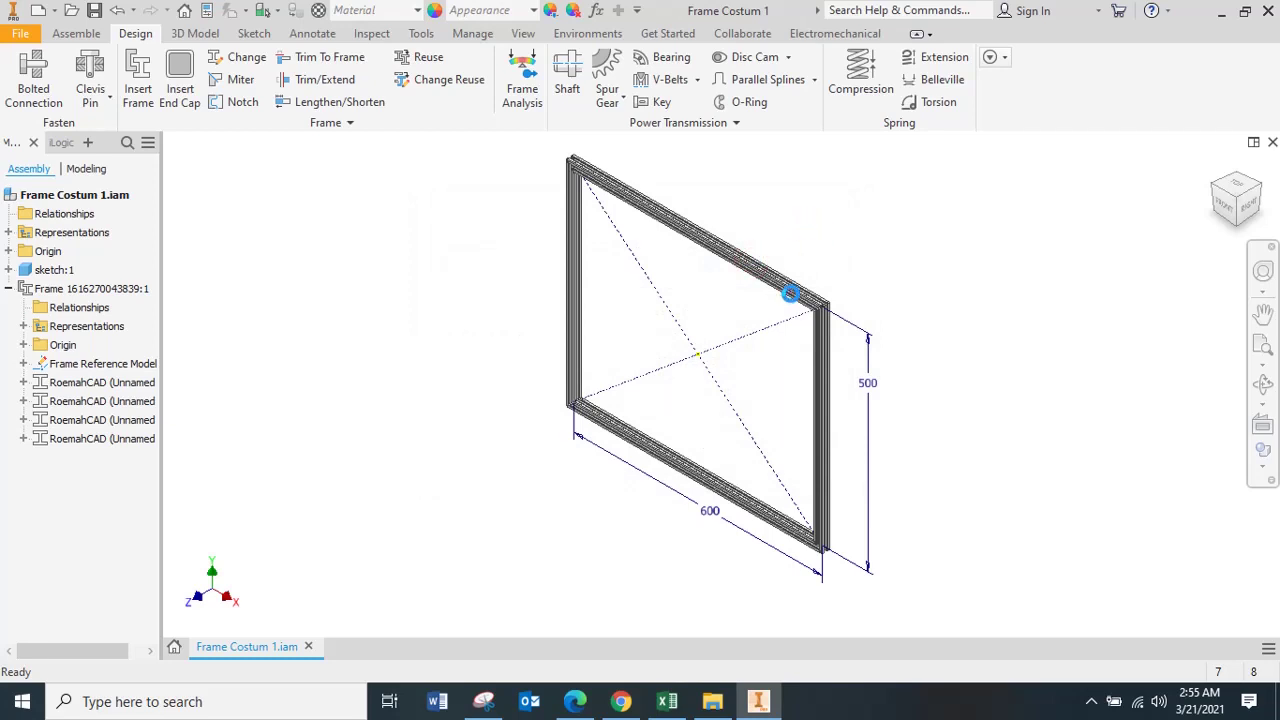
- Open the upper horizontal frame member as its own part, examine its mitered ends, and close it to return to the assembly
{"action": "right_click", "coordinate": [66, 382]}
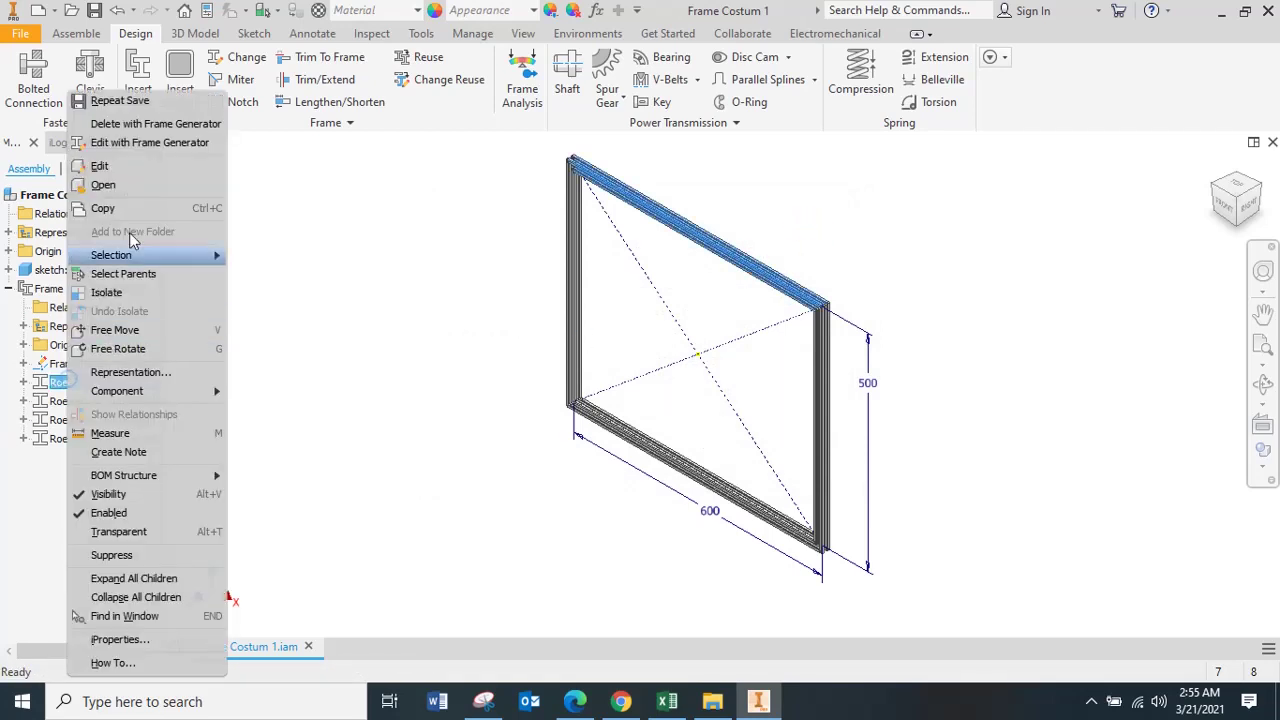
{"action": "left_click", "coordinate": [104, 185]}
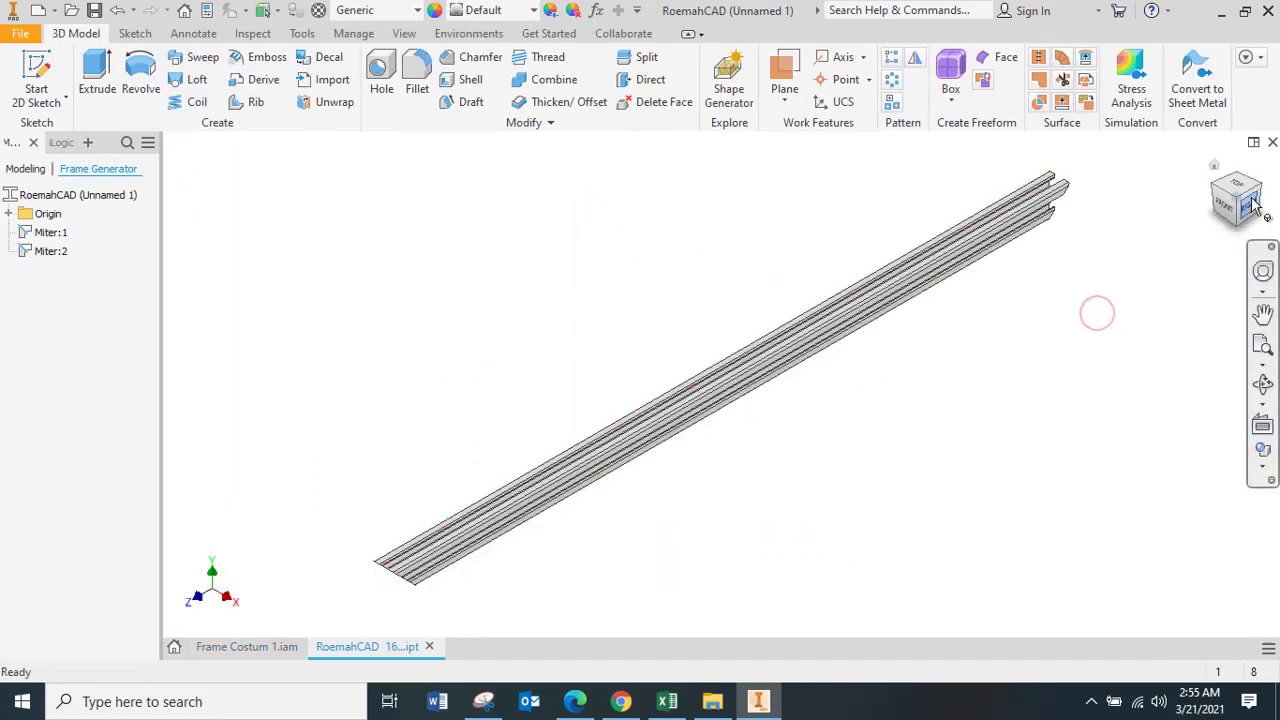
{"action": "scroll", "coordinate": [531, 397], "scroll_direction": "down", "scroll_amount": 5}
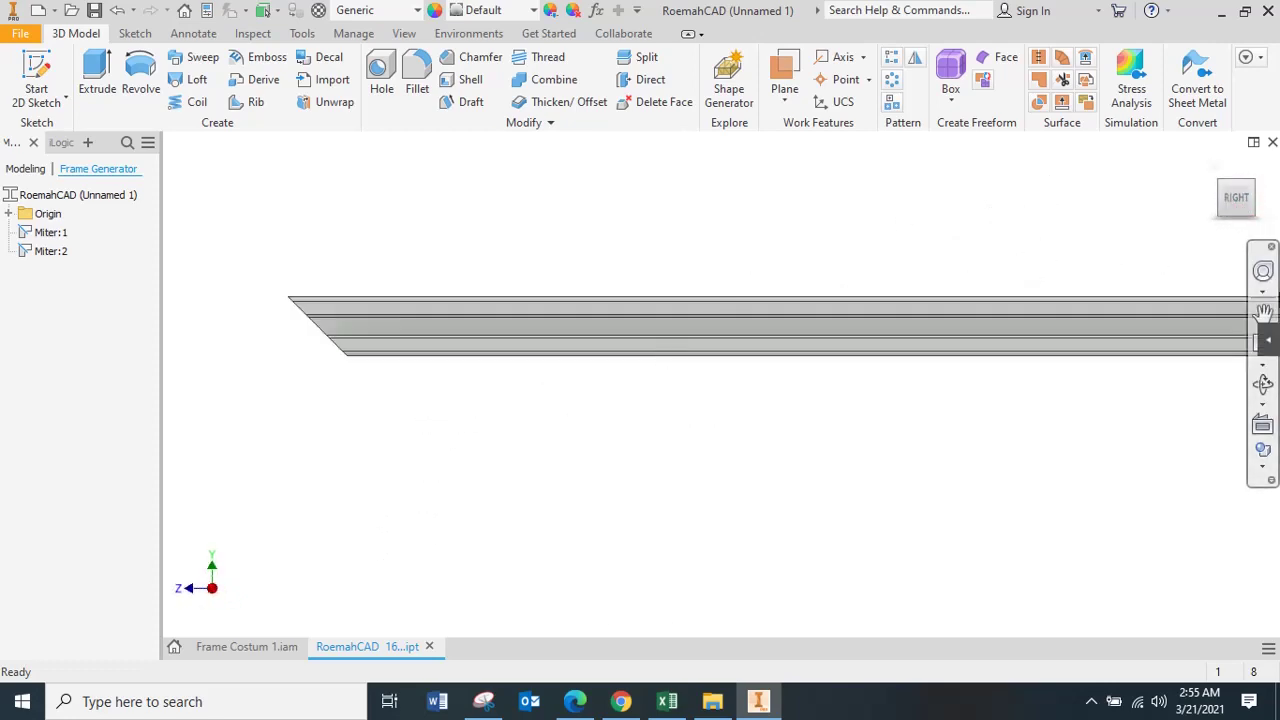
{"action": "left_click", "coordinate": [1263, 312]}
{"action": "left_click_drag", "start_coordinate": [848, 394], "coordinate": [1097, 390]}
{"action": "left_click", "coordinate": [1263, 385]}
{"action": "left_click_drag", "start_coordinate": [733, 429], "coordinate": [631, 329]}
{"action": "scroll", "coordinate": [1140, 330], "scroll_direction": "down", "scroll_amount": 5}
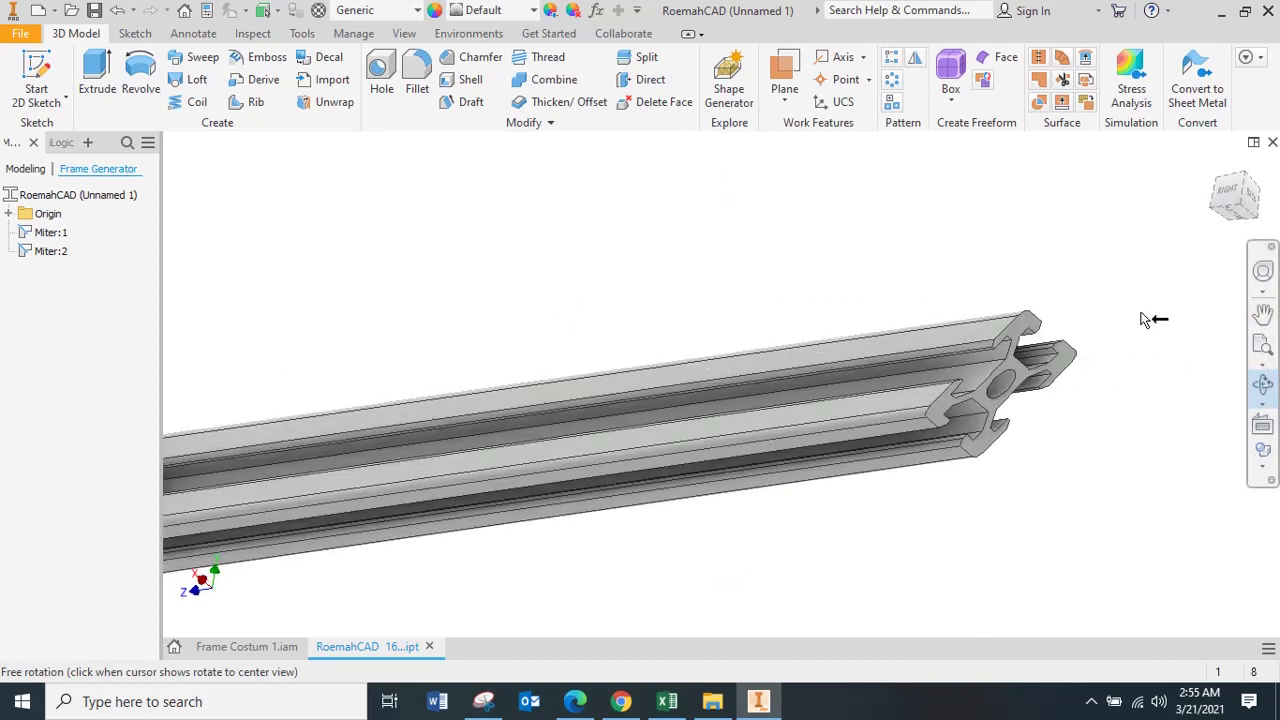
{"action": "key", "text": "F6"}
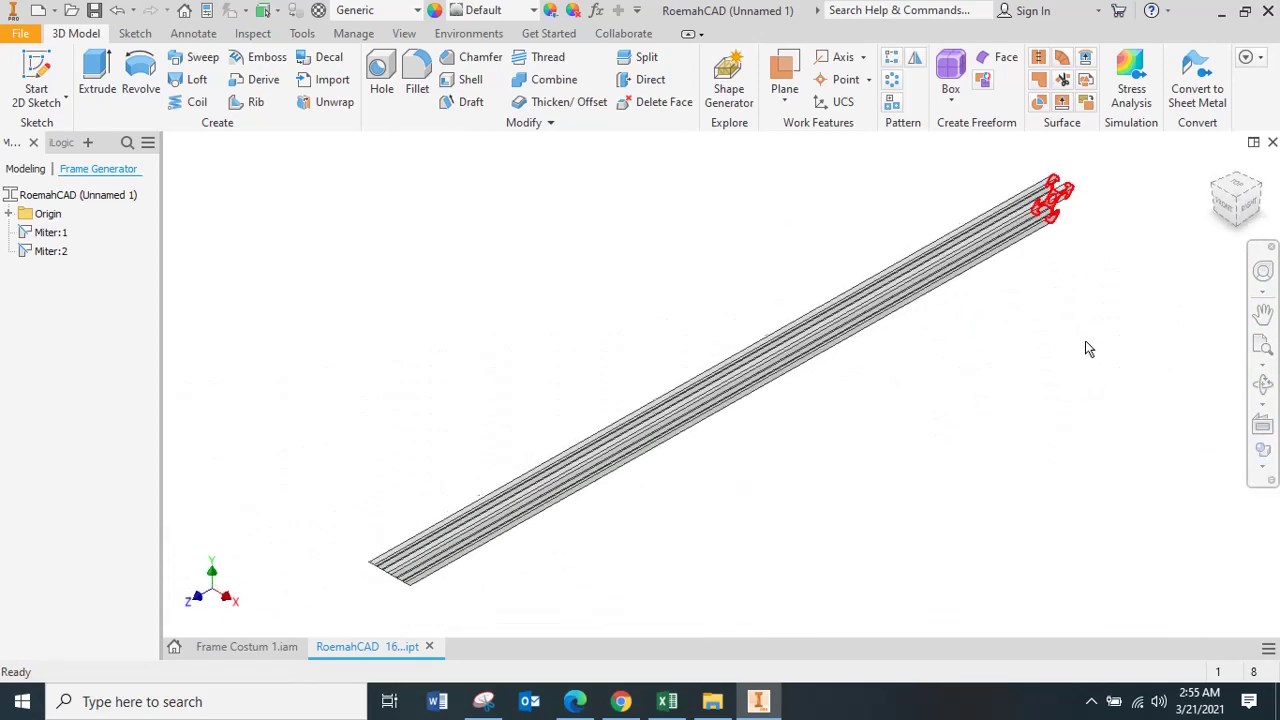
{"action": "left_click", "coordinate": [1272, 142]}
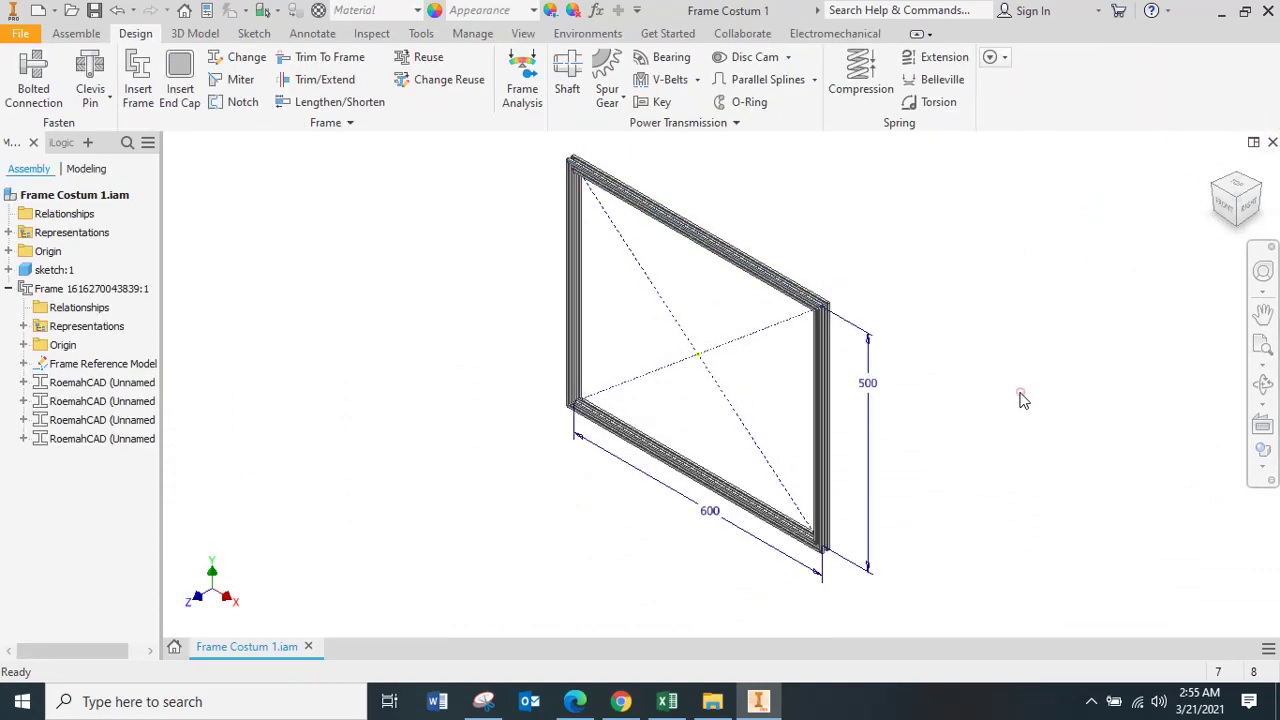